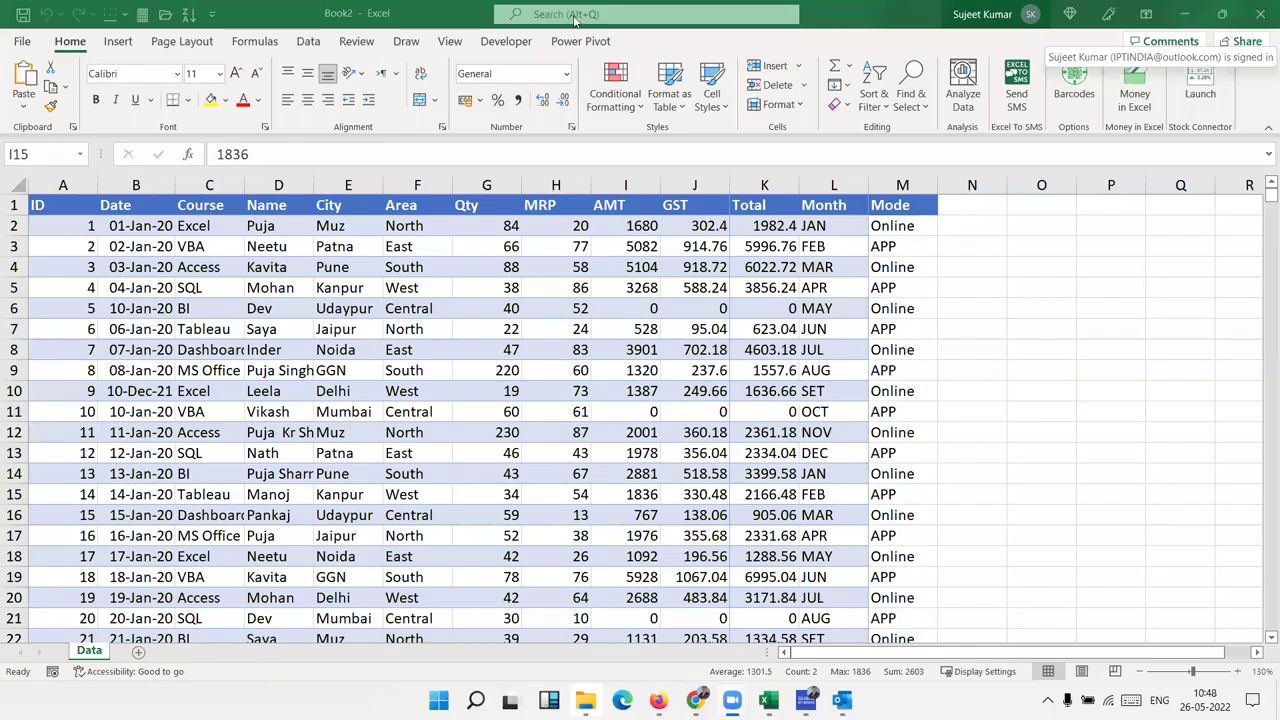
Show the desktop, then bring back the Excel workbook and the Outlook inbox.
{"action": "key", "text": "super+d"}
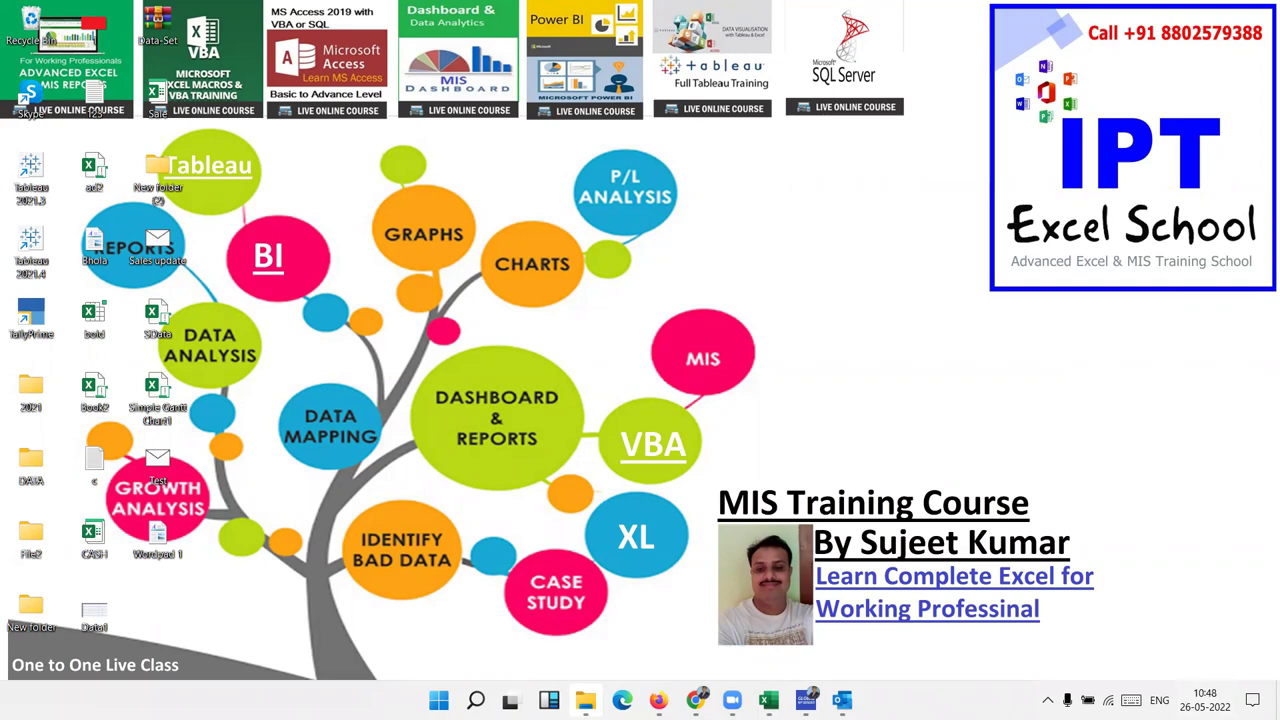
{"action": "left_click", "coordinate": [768, 700]}
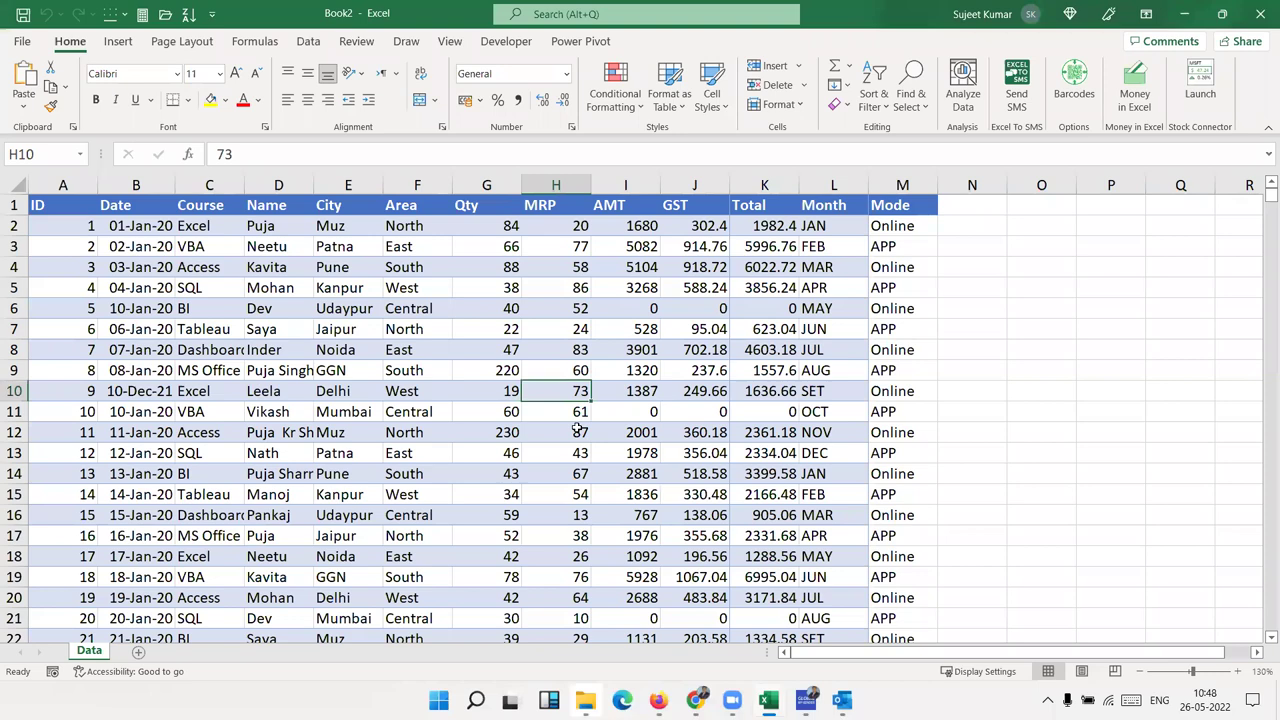
{"action": "left_click", "coordinate": [842, 700]}
Walk through the source data columns (dates, names, areas, cities) and return to A1.
{"action": "left_click", "coordinate": [110, 356]}
{"action": "left_click", "coordinate": [262, 446]}
{"action": "left_click", "coordinate": [419, 459]}
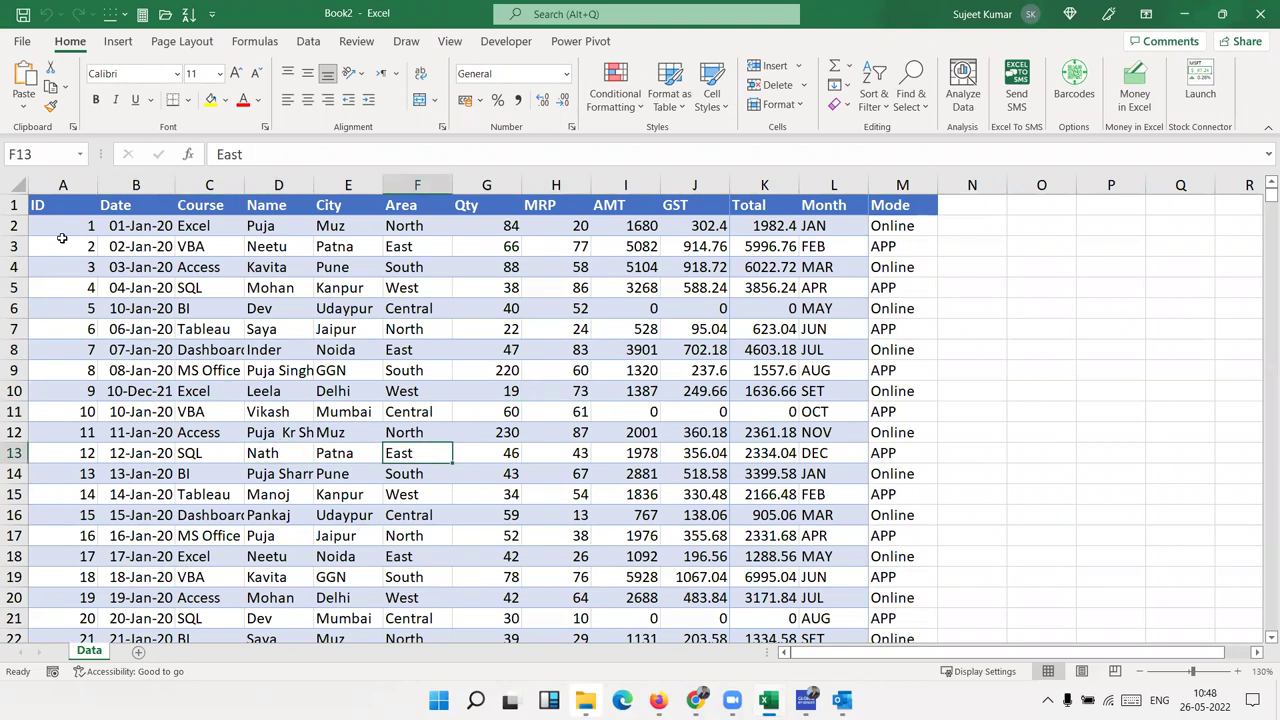
{"action": "left_click", "coordinate": [62, 245]}
{"action": "left_click", "coordinate": [350, 390]}
{"action": "scroll", "coordinate": [215, 351], "scroll_direction": "down", "scroll_amount": 2}
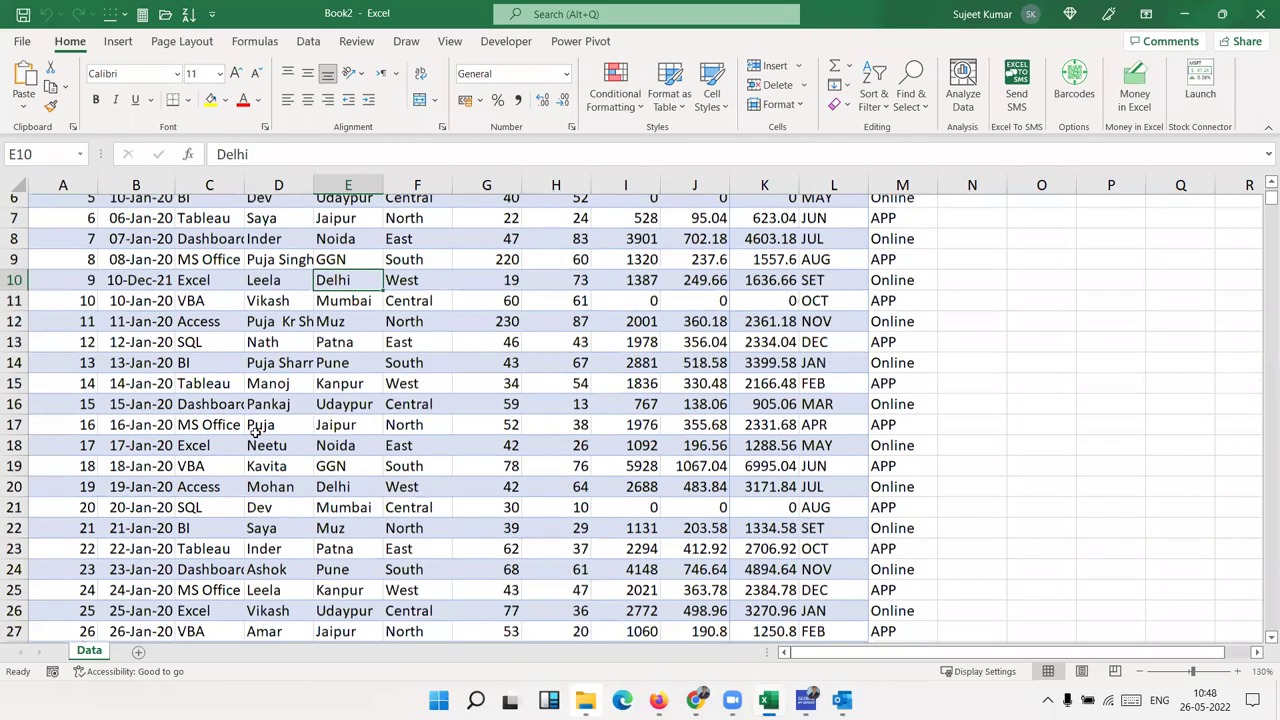
{"action": "scroll", "coordinate": [255, 430], "scroll_direction": "up", "scroll_amount": 2}
{"action": "left_click", "coordinate": [40, 205]}
Insert a PivotTable on a new sheet summing Qty with Course in rows and Area in columns.
{"action": "left_click", "coordinate": [118, 44]}
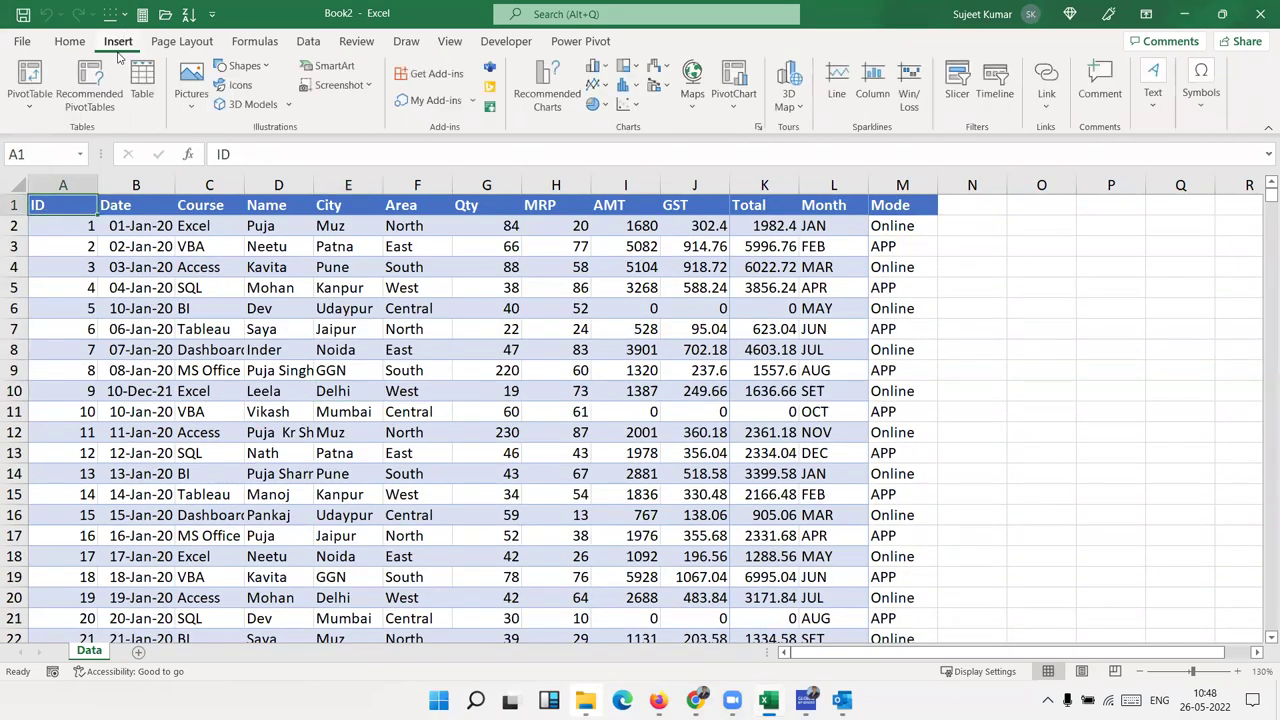
{"action": "left_click", "coordinate": [29, 78]}
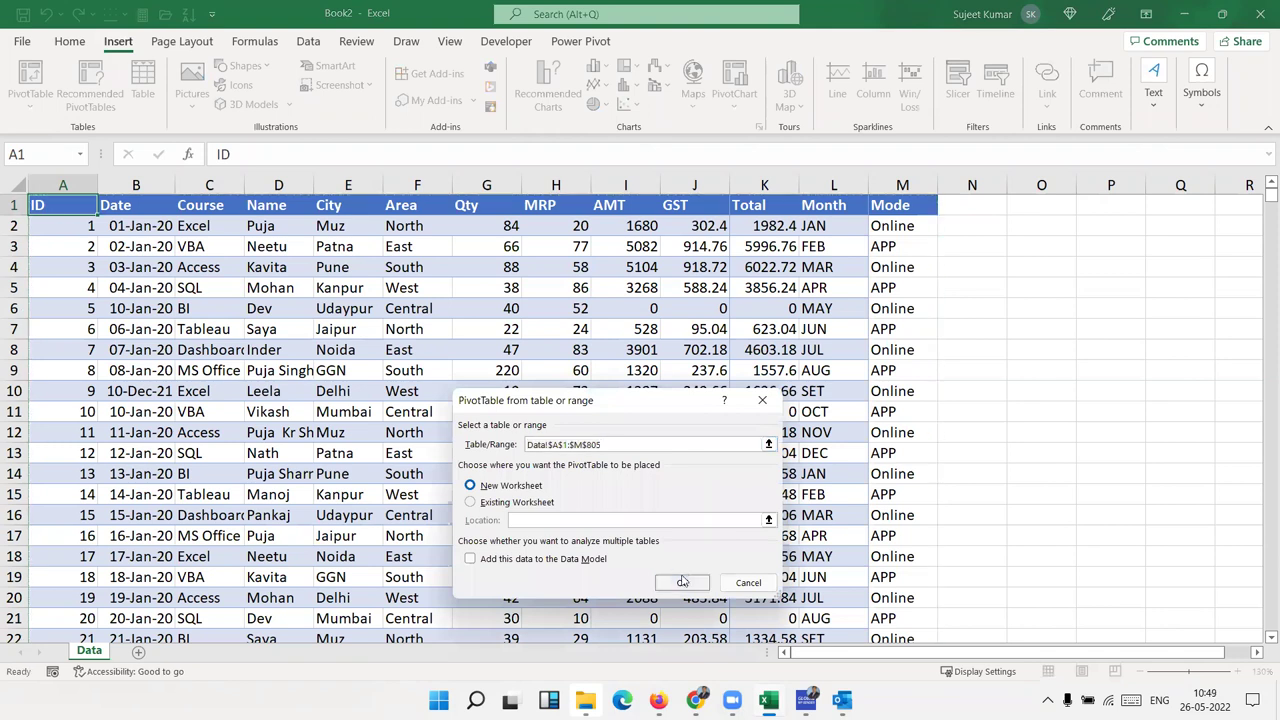
{"action": "left_click", "coordinate": [682, 582]}
{"action": "mouse_move", "coordinate": [1033, 314]}
{"action": "left_mouse_down"}
{"action": "mouse_move", "coordinate": [1070, 338]}
{"action": "mouse_move", "coordinate": [1050, 575]}
{"action": "left_mouse_up"}
{"action": "mouse_move", "coordinate": [1025, 363]}
{"action": "left_mouse_down"}
{"action": "mouse_move", "coordinate": [1214, 528]}
{"action": "mouse_move", "coordinate": [1200, 505]}
{"action": "left_mouse_up"}
{"action": "scroll", "coordinate": [1041, 400], "scroll_direction": "down", "scroll_amount": 2}
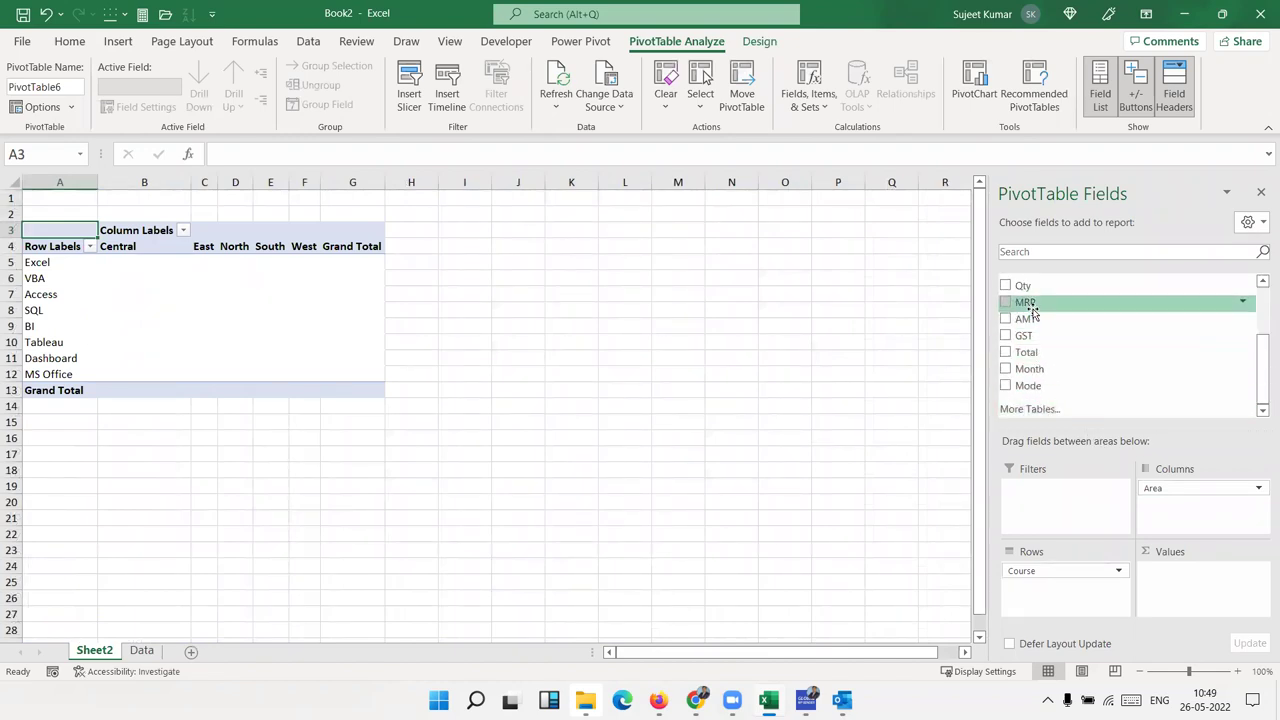
{"action": "left_click_drag", "start_coordinate": [1023, 286], "coordinate": [1178, 572]}
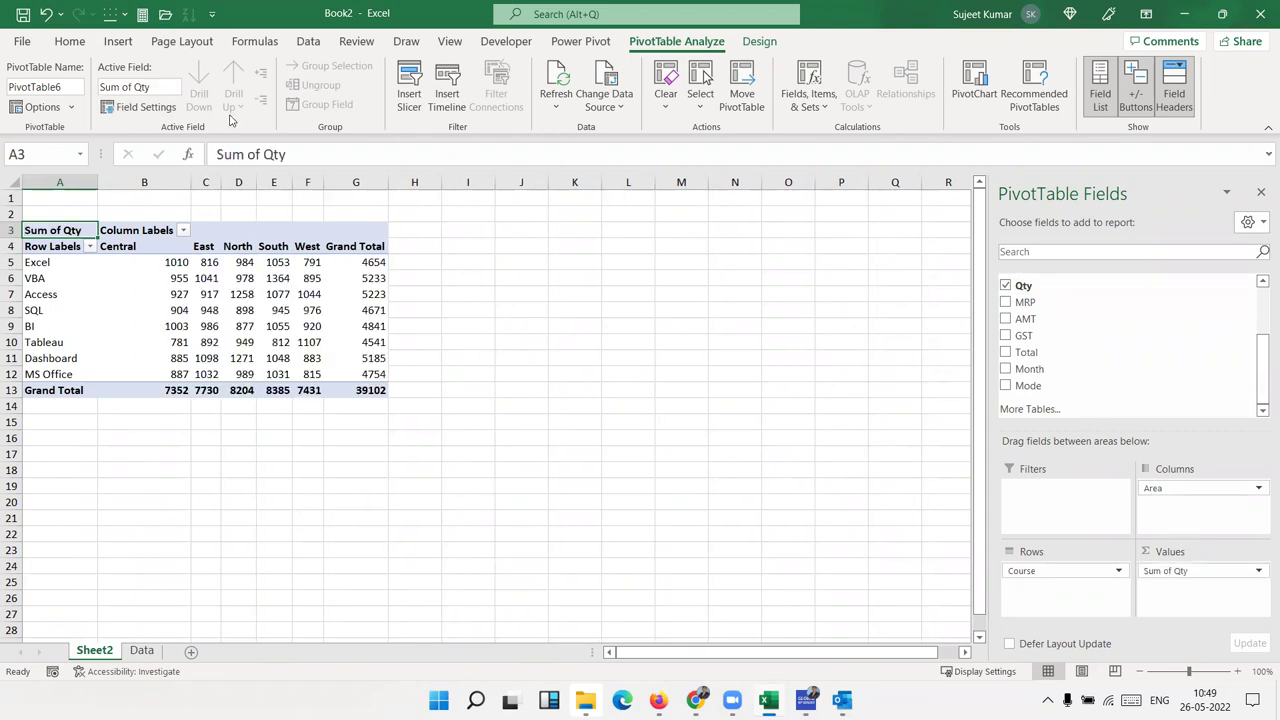
Insert a Clustered Column PivotChart and position it beside the pivot table.
{"action": "left_click", "coordinate": [118, 41]}
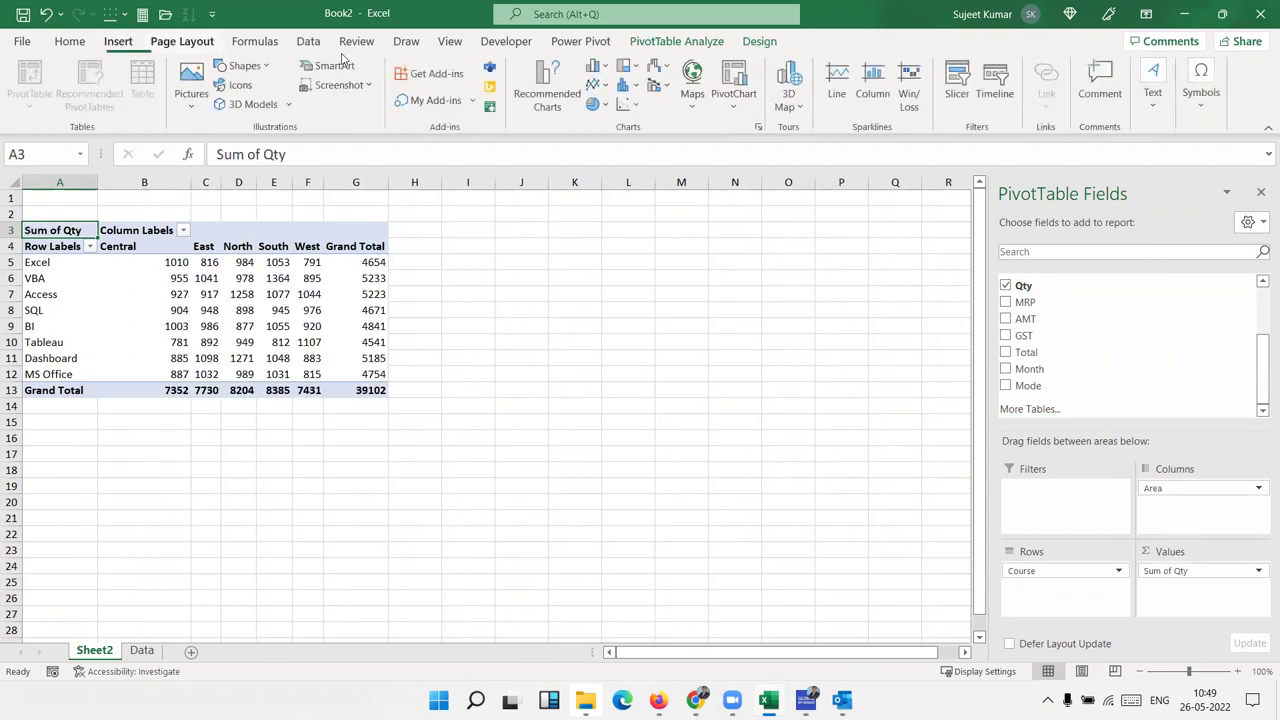
{"action": "left_click", "coordinate": [596, 66]}
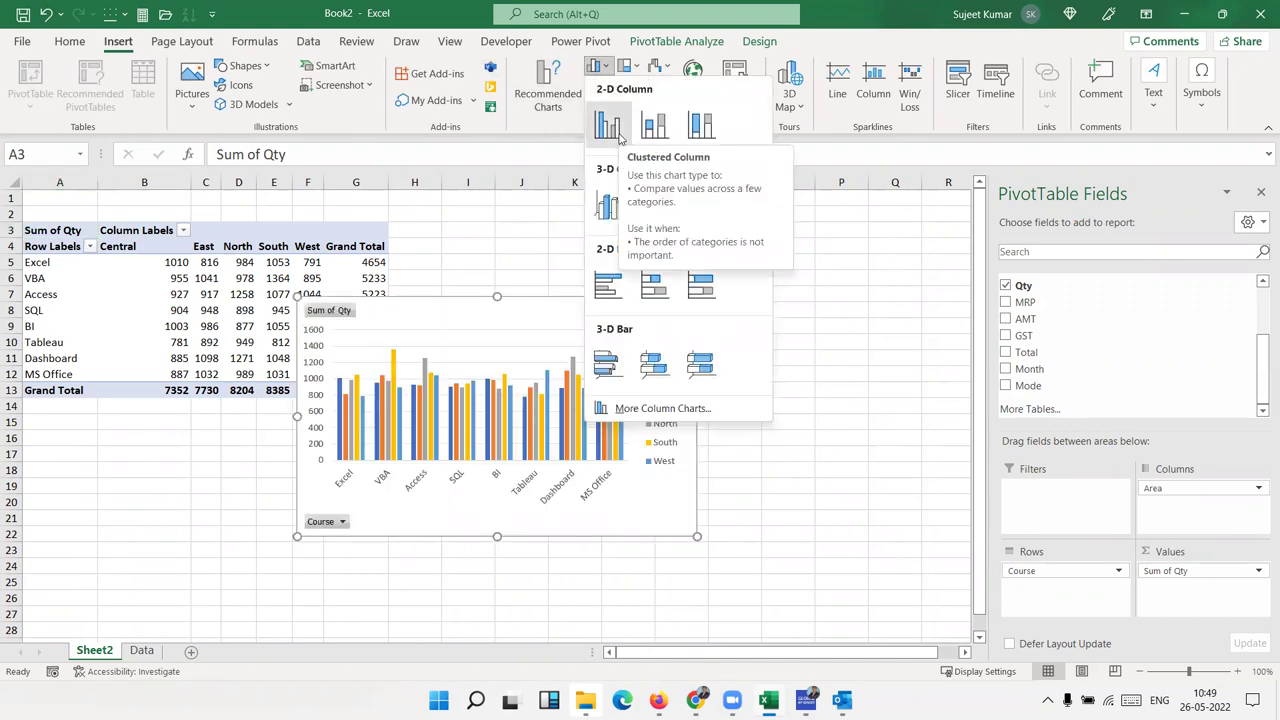
{"action": "left_click", "coordinate": [614, 130]}
{"action": "left_click_drag", "start_coordinate": [426, 323], "coordinate": [522, 246]}
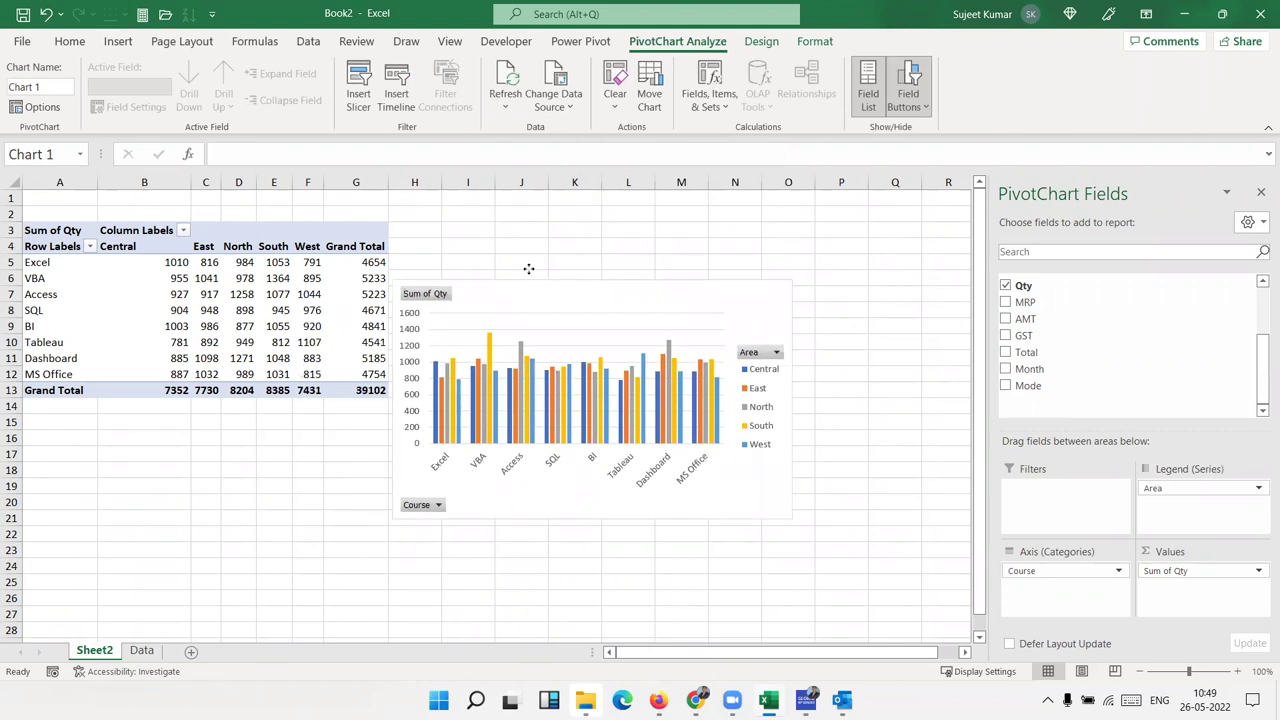
{"action": "mouse_move", "coordinate": [636, 450]}
{"action": "left_mouse_down"}
{"action": "mouse_move", "coordinate": [638, 497]}
{"action": "mouse_move", "coordinate": [762, 472]}
{"action": "mouse_move", "coordinate": [857, 525]}
{"action": "left_mouse_up"}
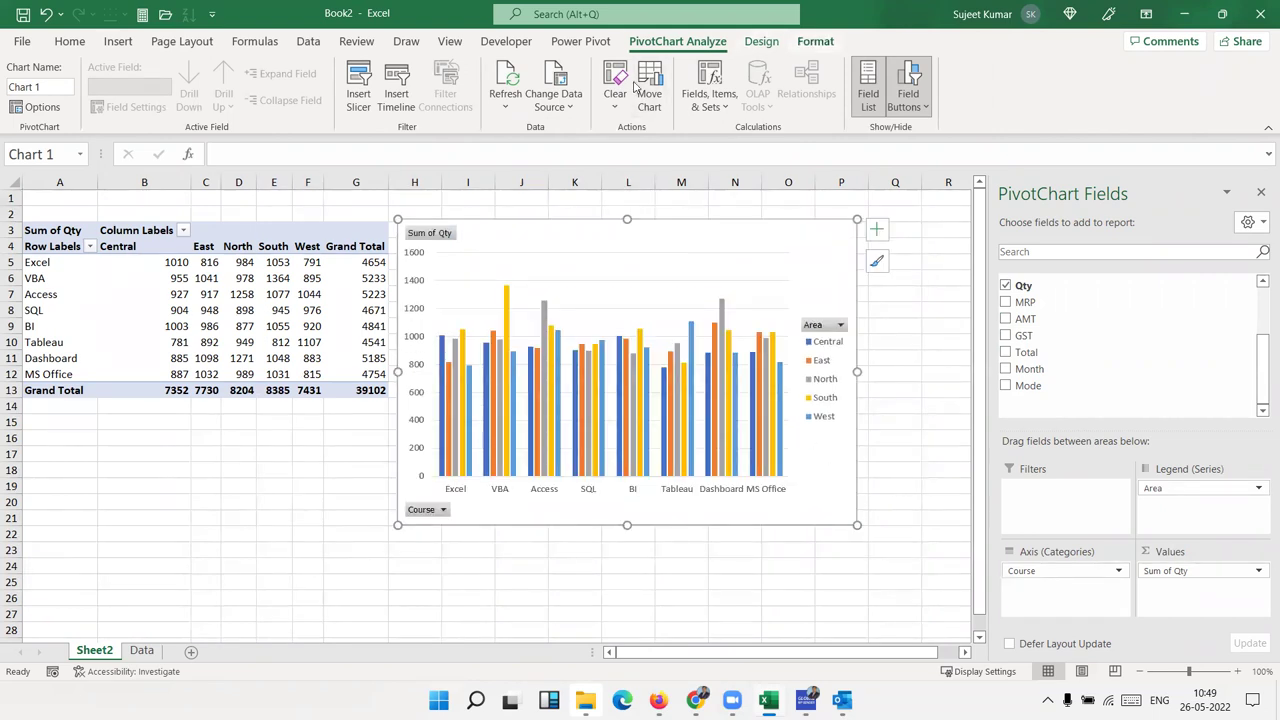
{"action": "scroll", "coordinate": [633, 88], "scroll_direction": "down", "scroll_amount": 2}
{"action": "scroll", "coordinate": [605, 88], "scroll_direction": "up", "scroll_amount": 1}
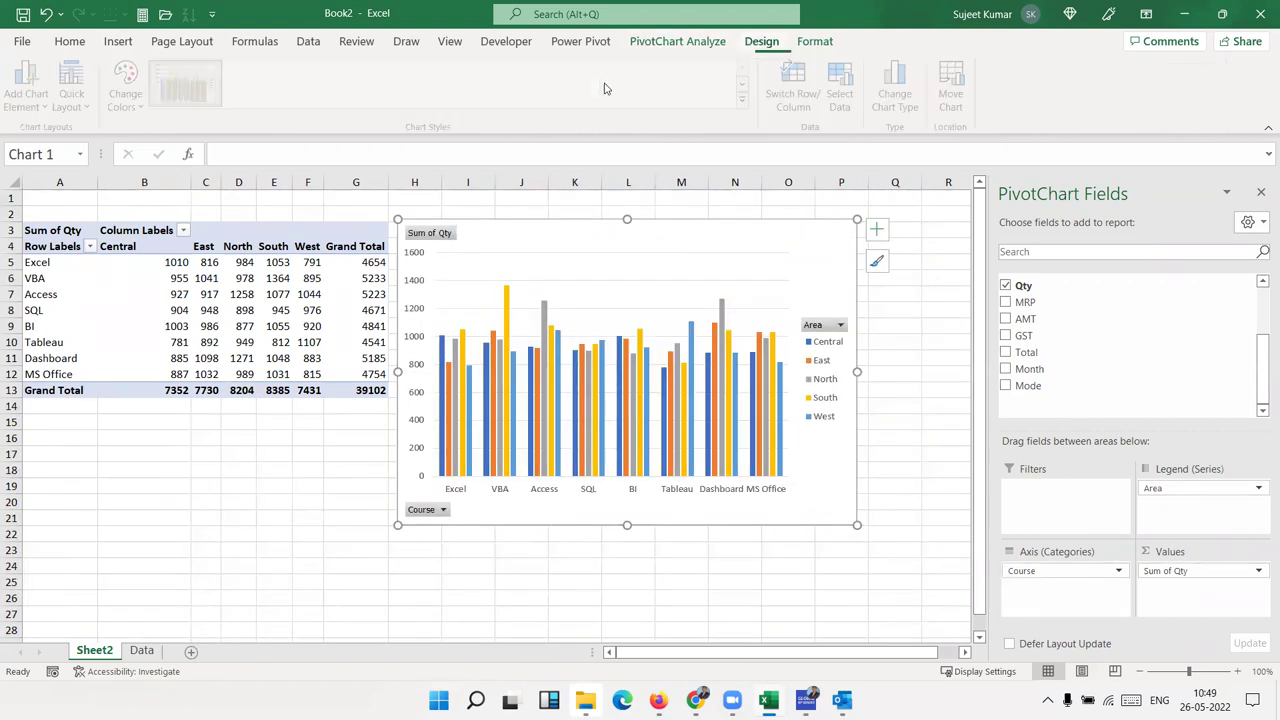
Apply a dark chart style, add Name as a report filter, and hide all field buttons.
{"action": "left_click", "coordinate": [703, 84]}
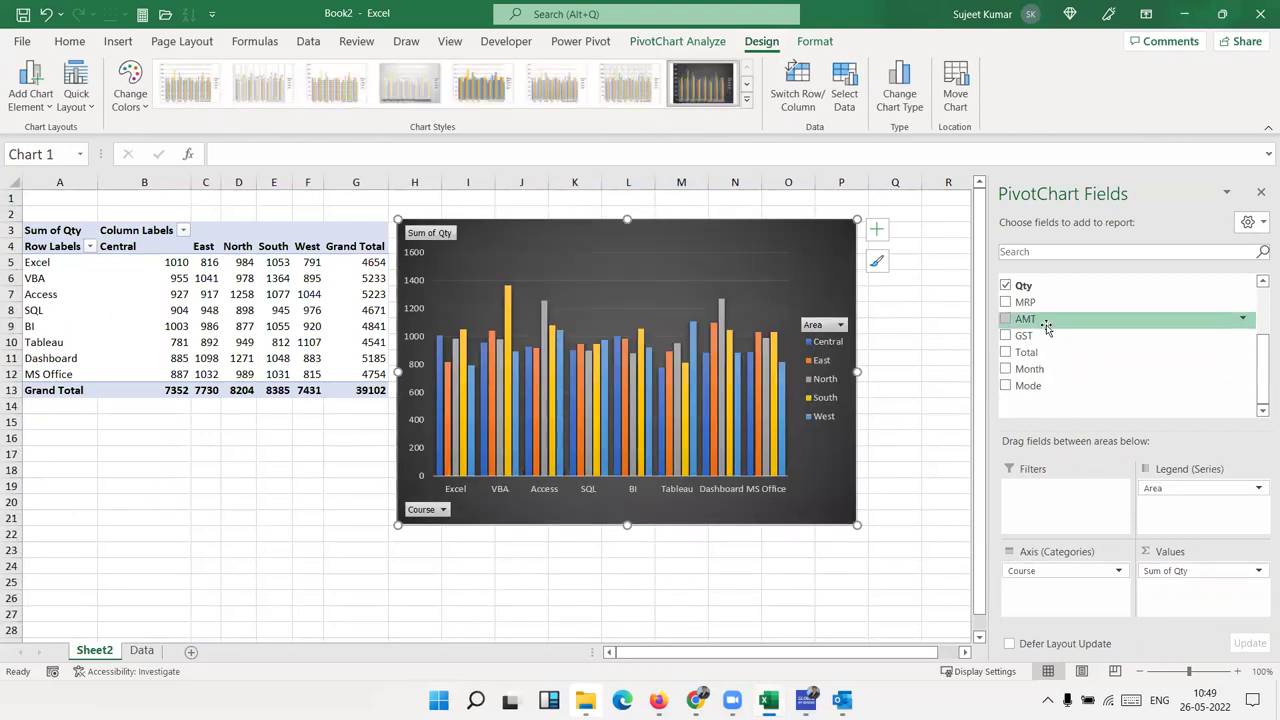
{"action": "scroll", "coordinate": [1050, 330], "scroll_direction": "up", "scroll_amount": 2}
{"action": "mouse_move", "coordinate": [1071, 371]}
{"action": "left_mouse_down"}
{"action": "mouse_move", "coordinate": [1098, 516]}
{"action": "mouse_move", "coordinate": [1078, 507]}
{"action": "left_mouse_up"}
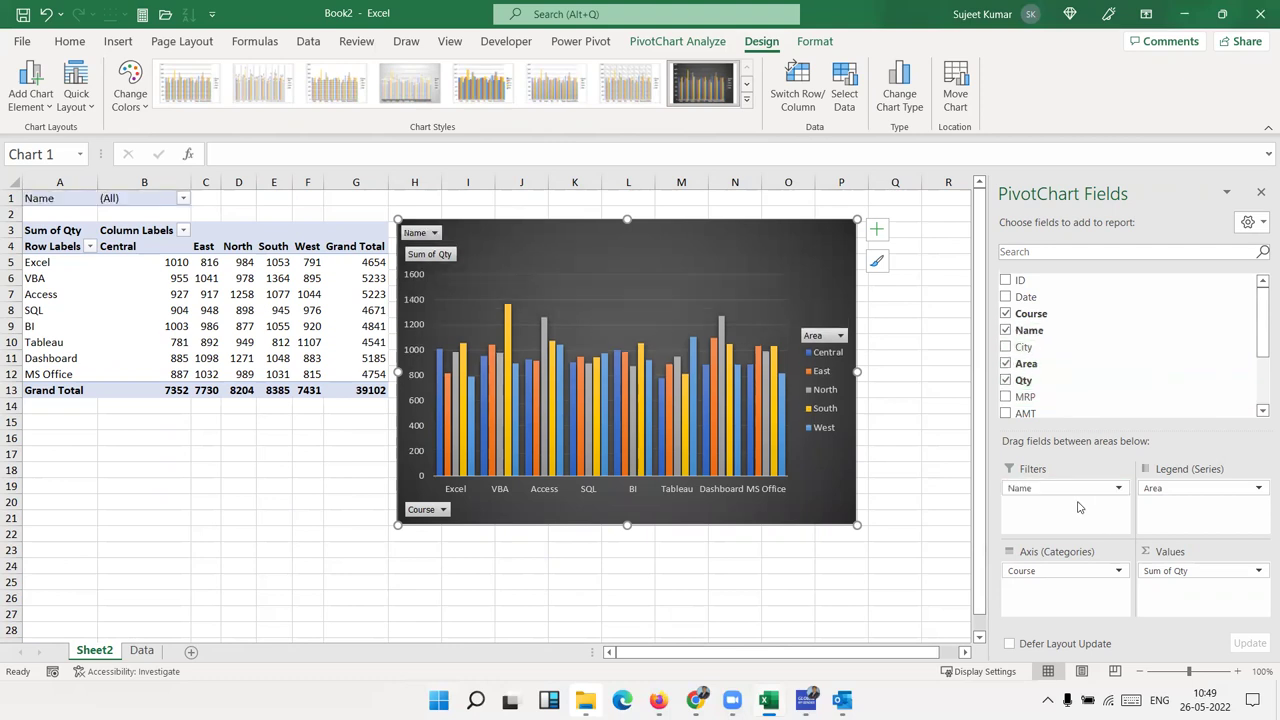
{"action": "right_click", "coordinate": [422, 512]}
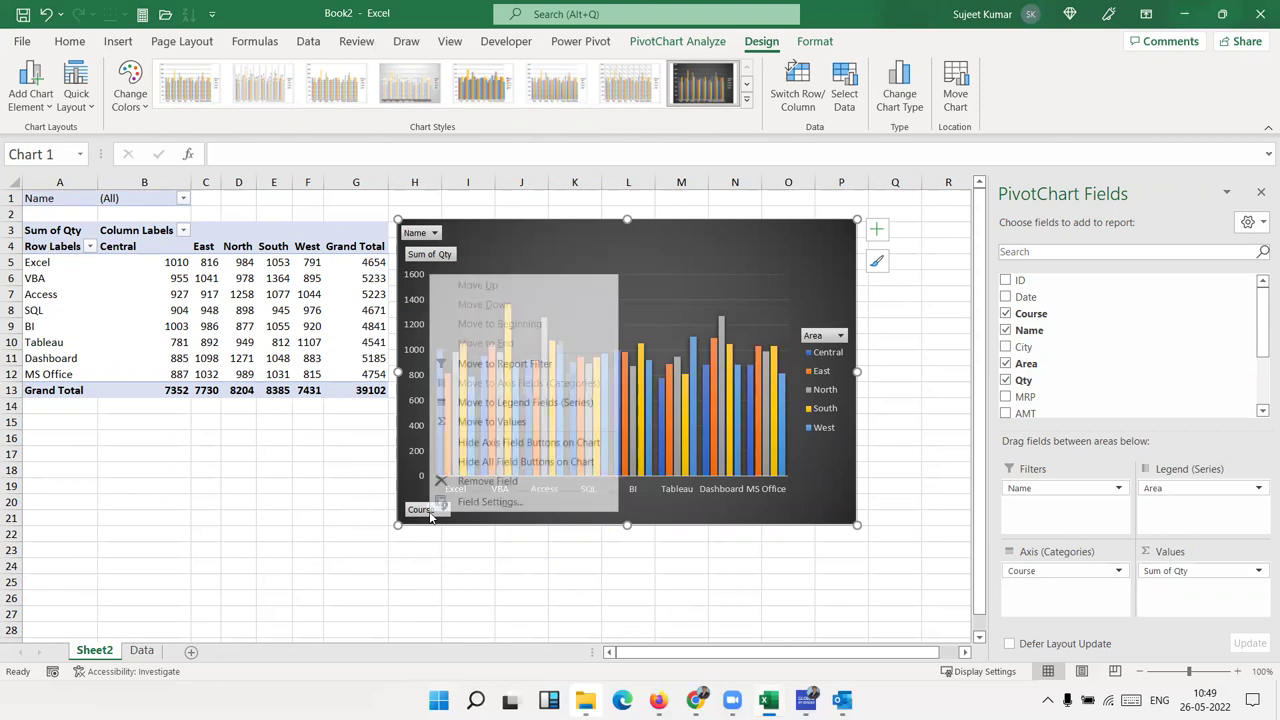
{"action": "left_click", "coordinate": [491, 462]}
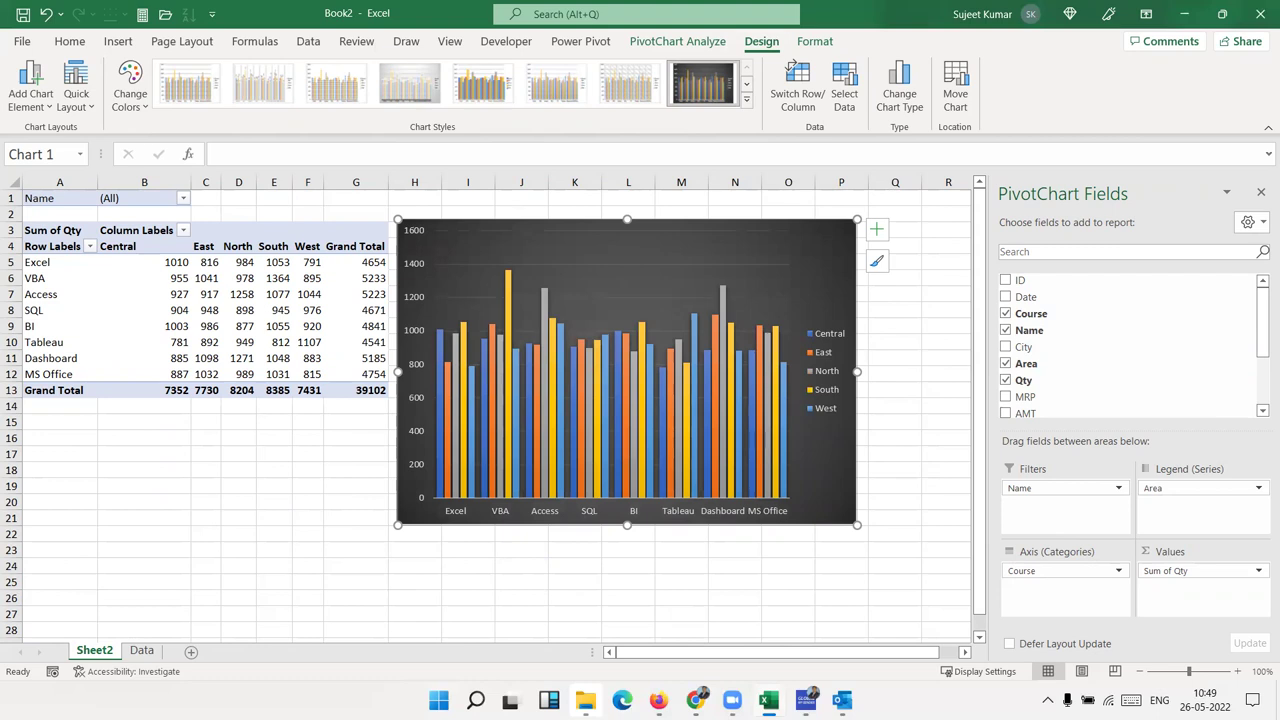
Close the PivotChart field list and enlarge the chart out to column U.
{"action": "left_click", "coordinate": [1260, 192]}
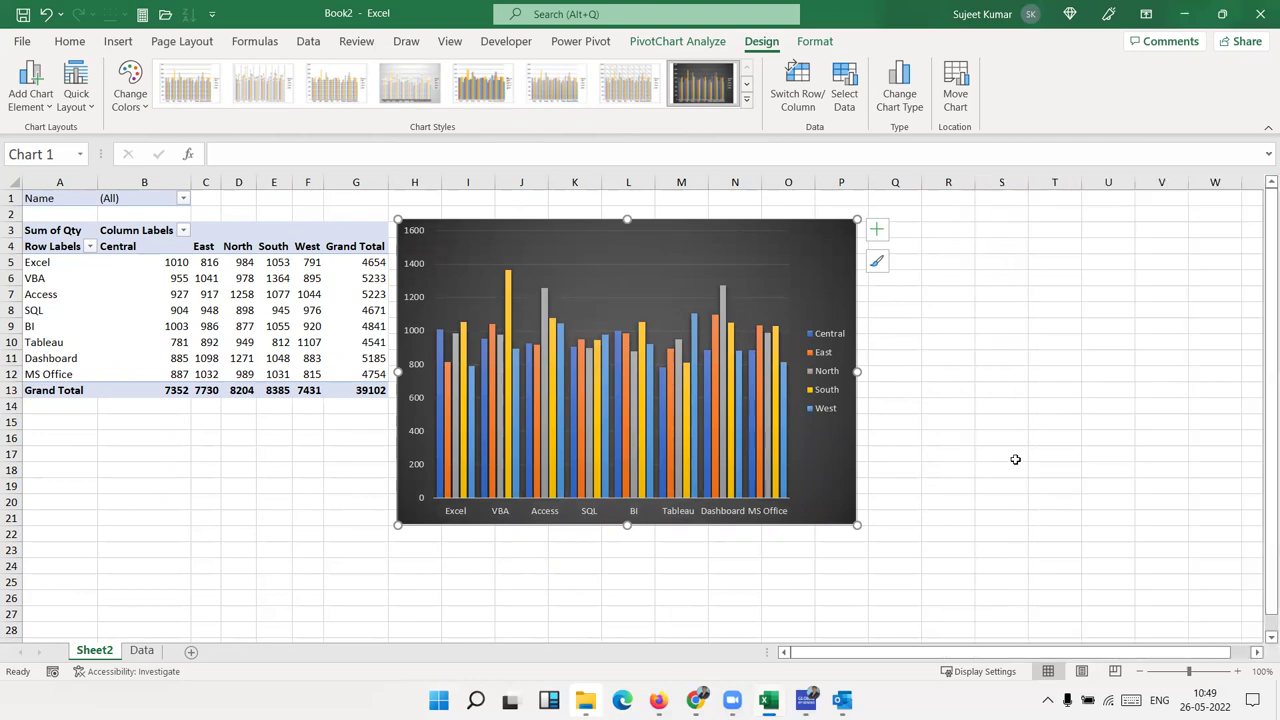
{"action": "left_click_drag", "start_coordinate": [855, 524], "coordinate": [1098, 520]}
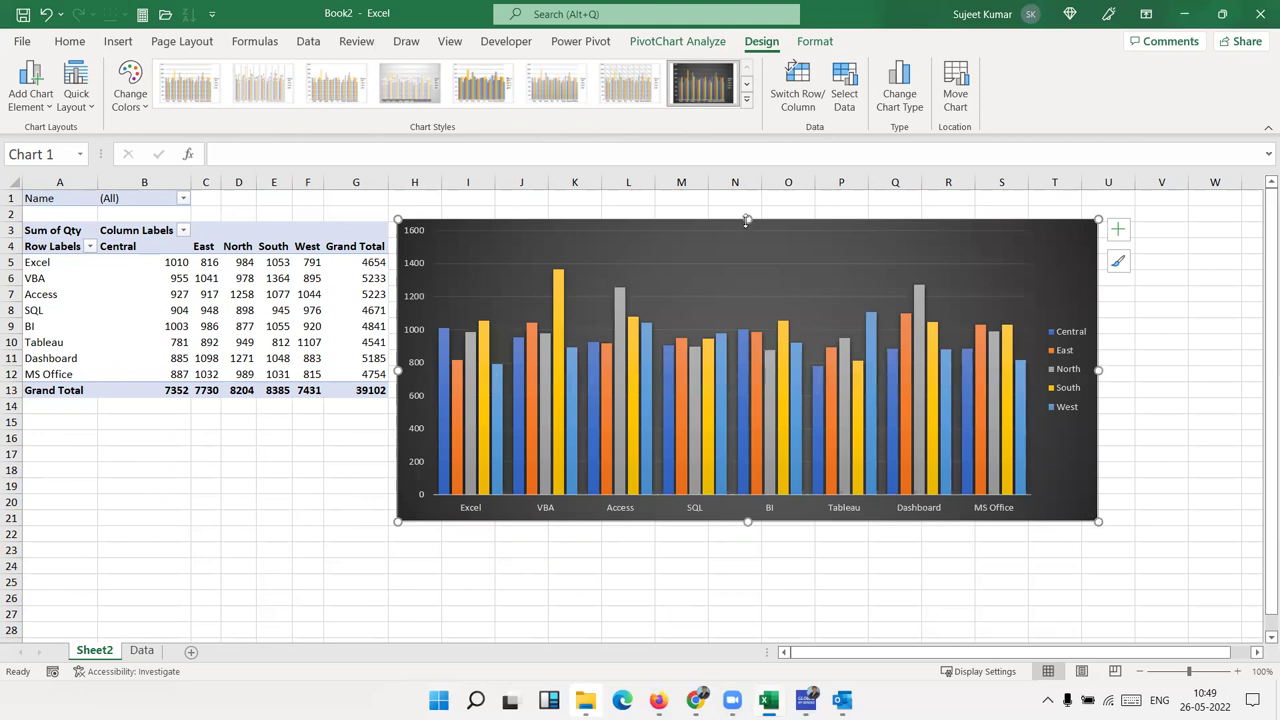
{"action": "left_click_drag", "start_coordinate": [748, 219], "coordinate": [748, 200]}
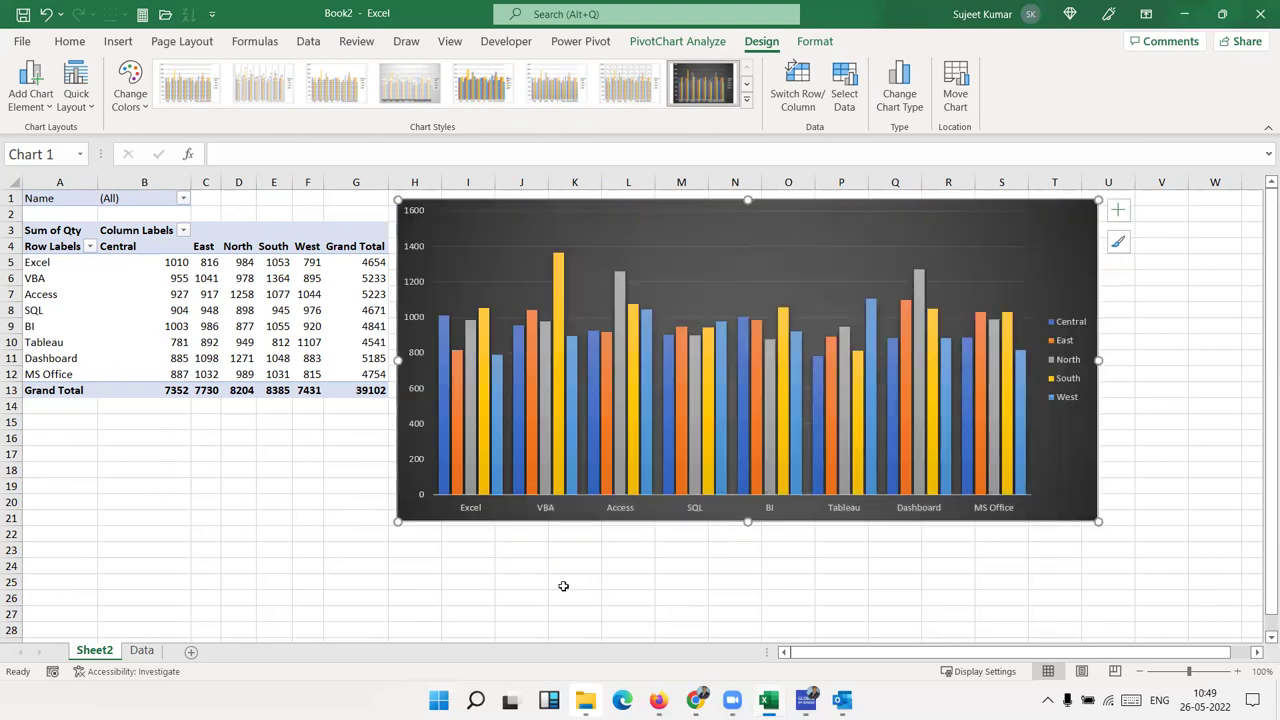
{"action": "left_click", "coordinate": [572, 584]}
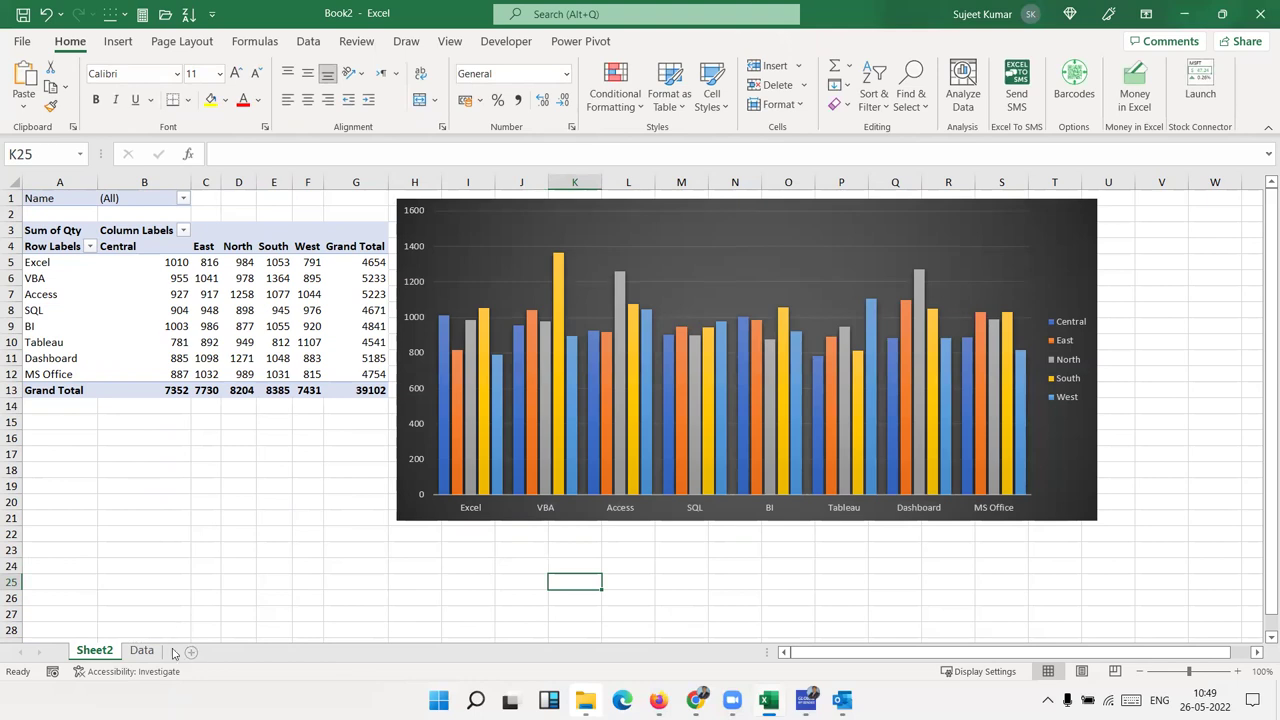
Copy the Name column D from the Data sheet into column A of a new sheet.
{"action": "left_click", "coordinate": [141, 651]}
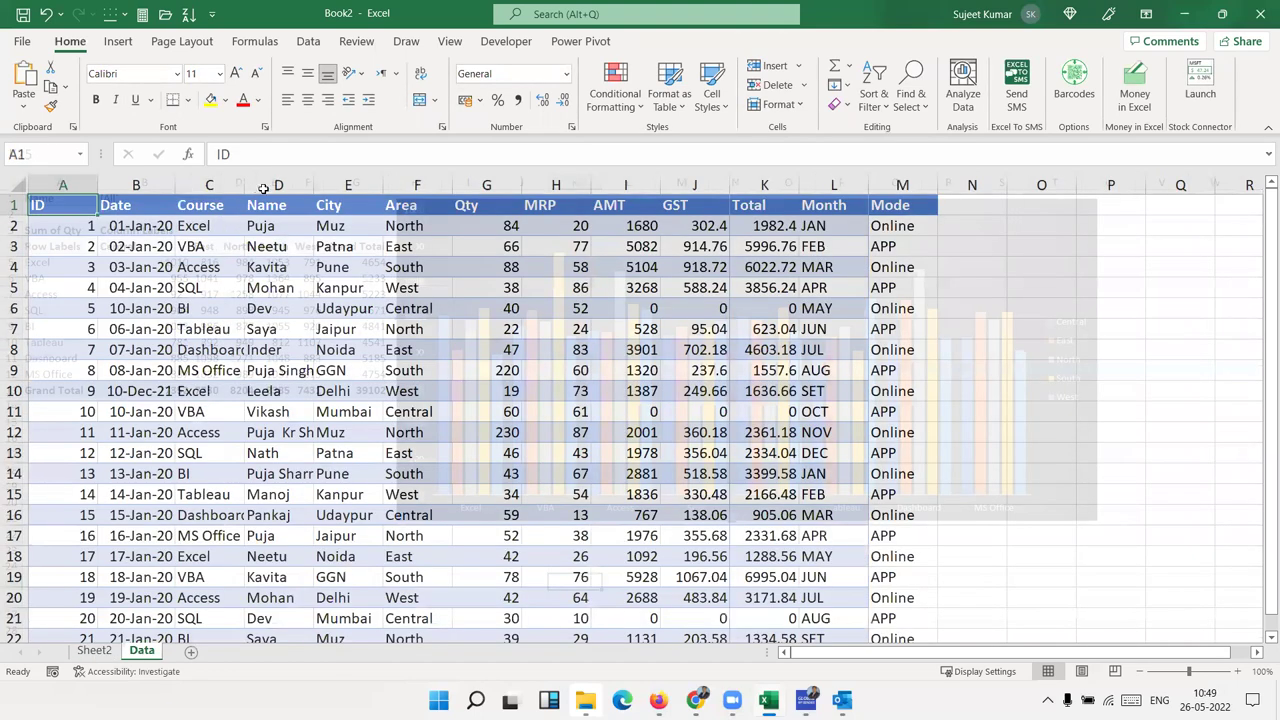
{"action": "left_click", "coordinate": [263, 186]}
{"action": "key", "text": "ctrl+c"}
{"action": "left_click", "coordinate": [190, 651]}
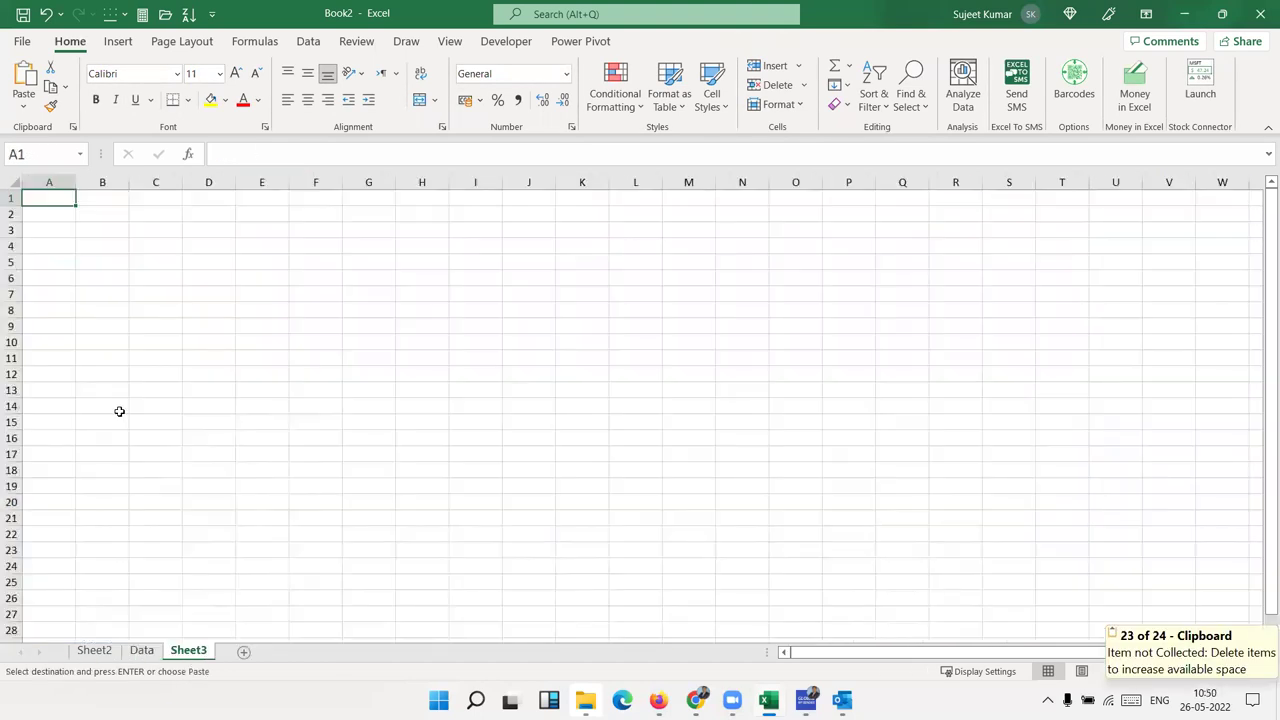
{"action": "key", "text": "ctrl+v"}
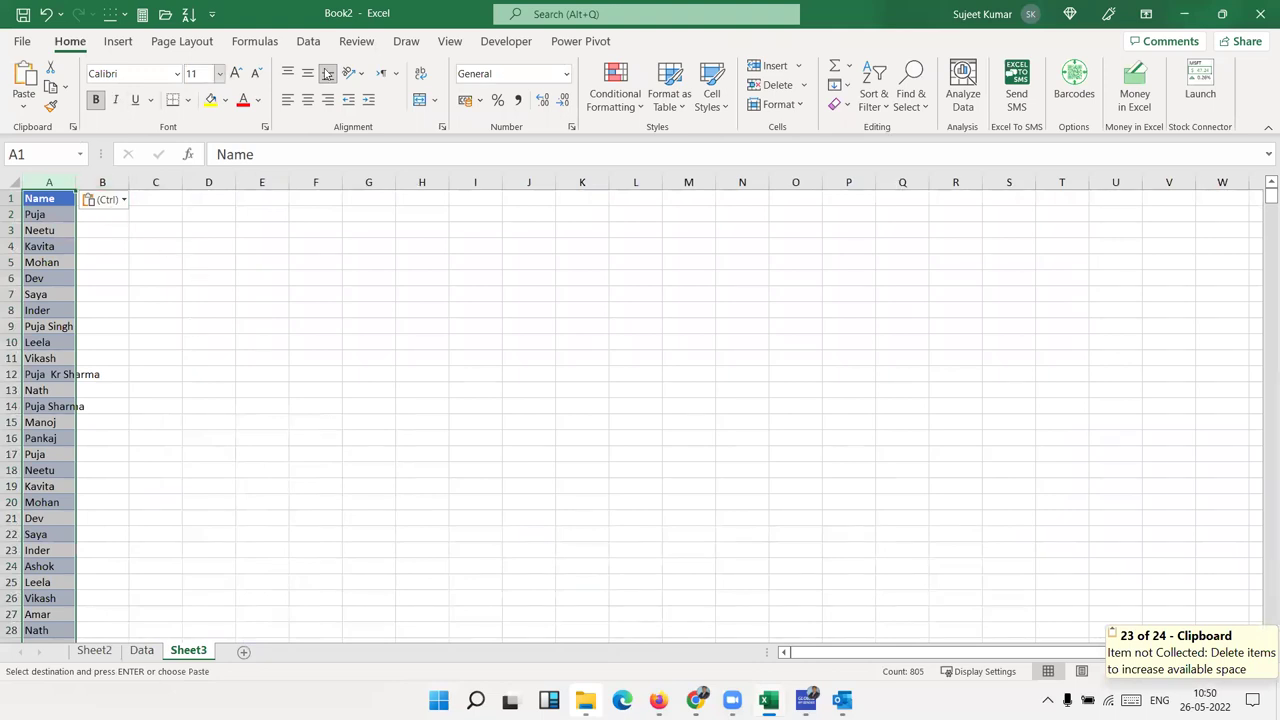
Remove duplicate names from column A and autofit its width.
{"action": "left_click", "coordinate": [506, 41]}
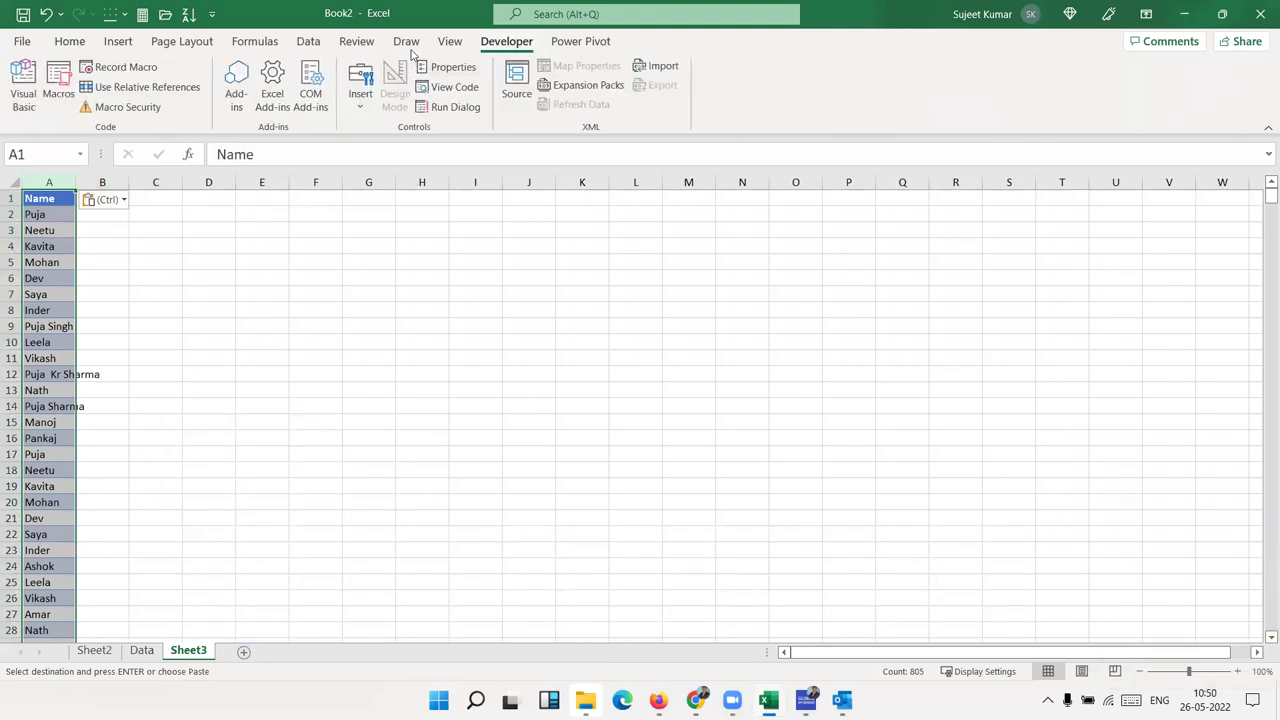
{"action": "left_click", "coordinate": [312, 44]}
{"action": "left_click", "coordinate": [838, 87]}
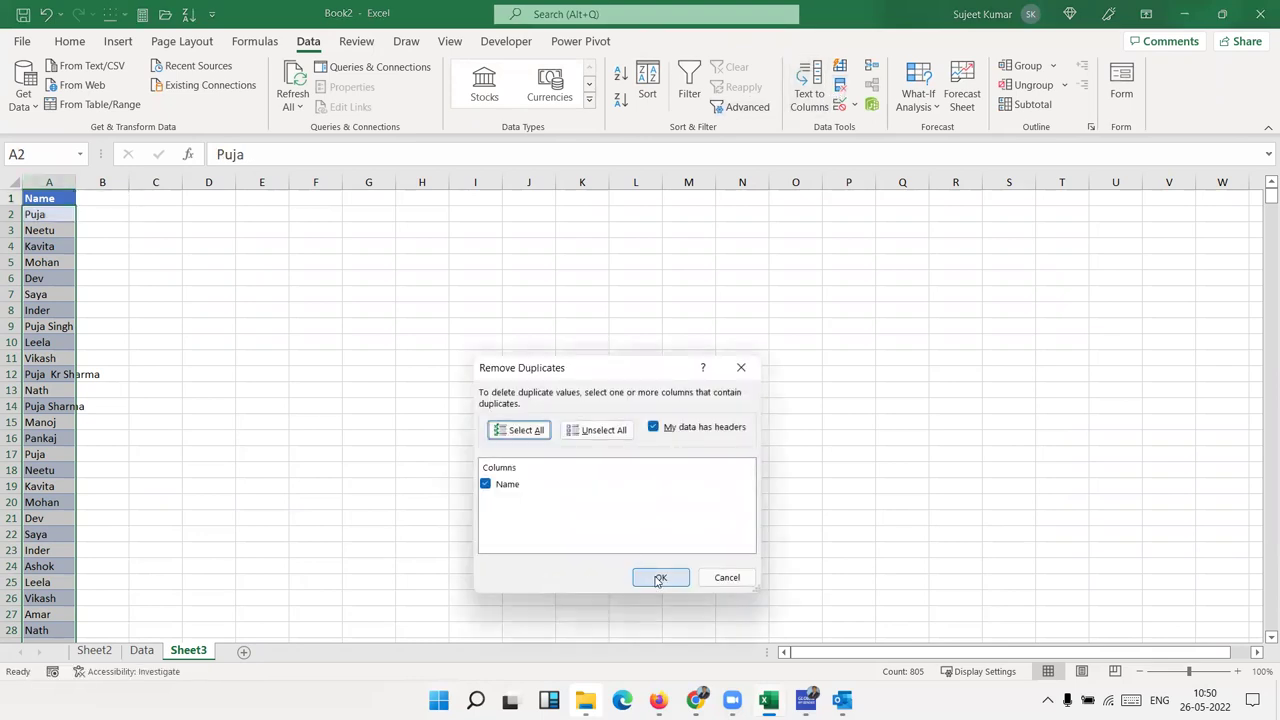
{"action": "left_click", "coordinate": [659, 580]}
{"action": "left_click", "coordinate": [655, 394]}
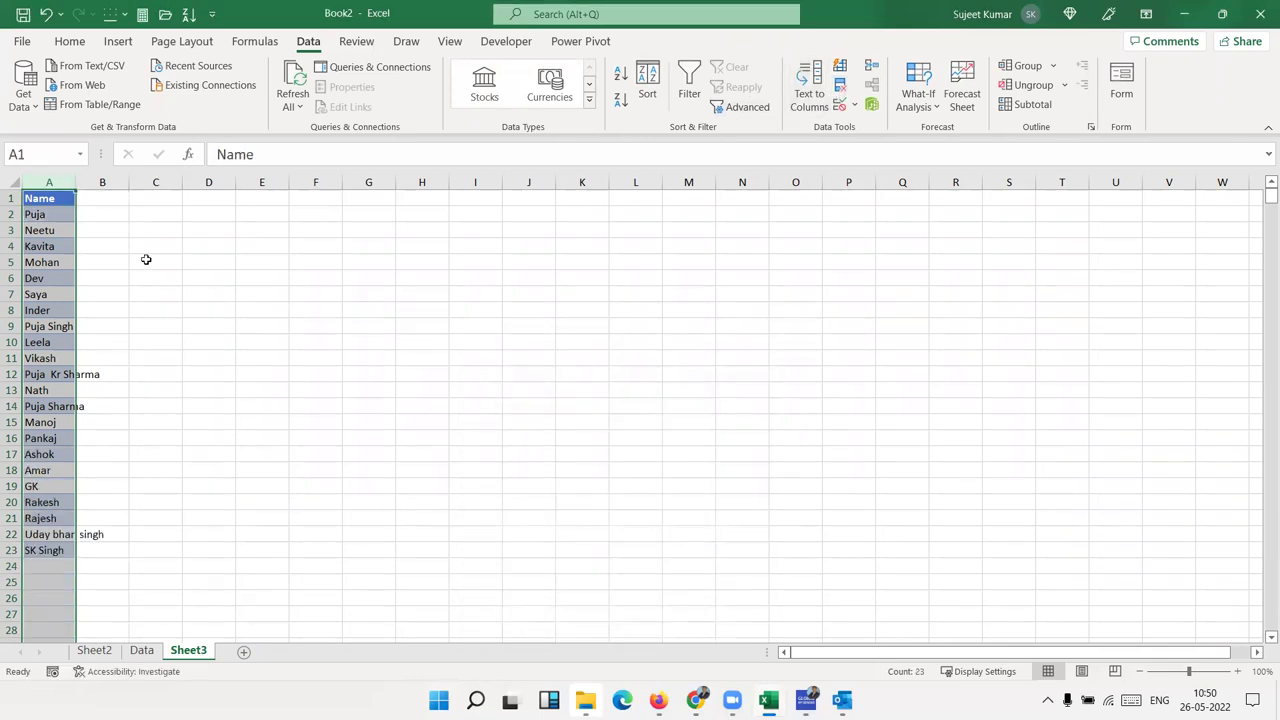
{"action": "double_click", "coordinate": [77, 186]}
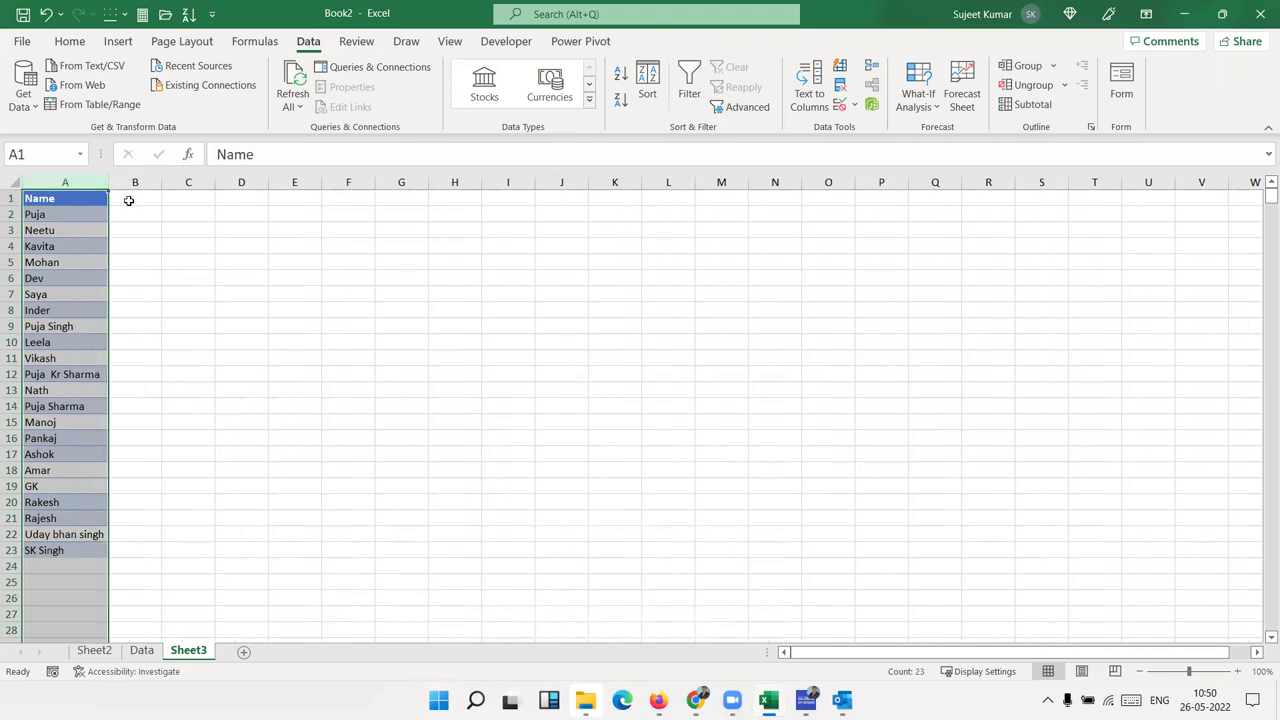
{"action": "left_click", "coordinate": [128, 199]}
{"action": "key", "text": "alt"}
Enter the header Email in B1 and a sample Gmail address in B2.
{"action": "key", "text": "e"}
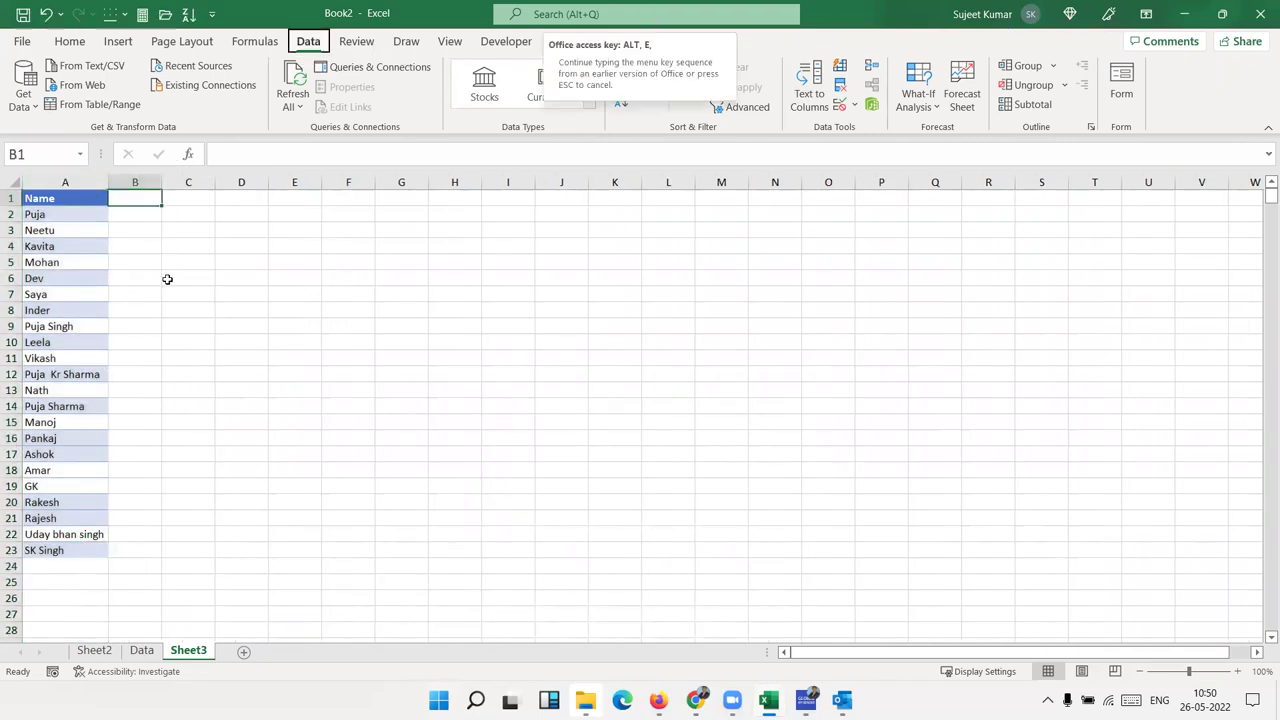
{"action": "left_click", "coordinate": [155, 391]}
{"action": "left_click", "coordinate": [136, 198]}
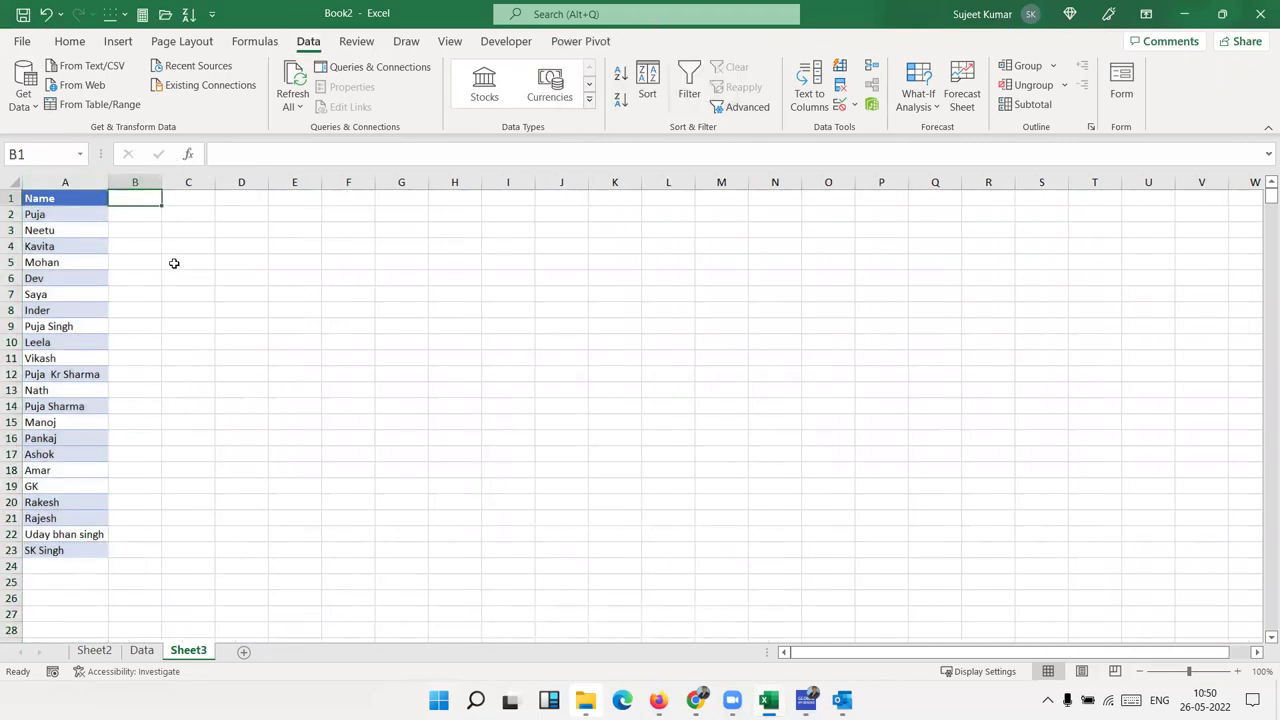
{"action": "type", "text": "Email"}
{"action": "key", "text": "Return"}
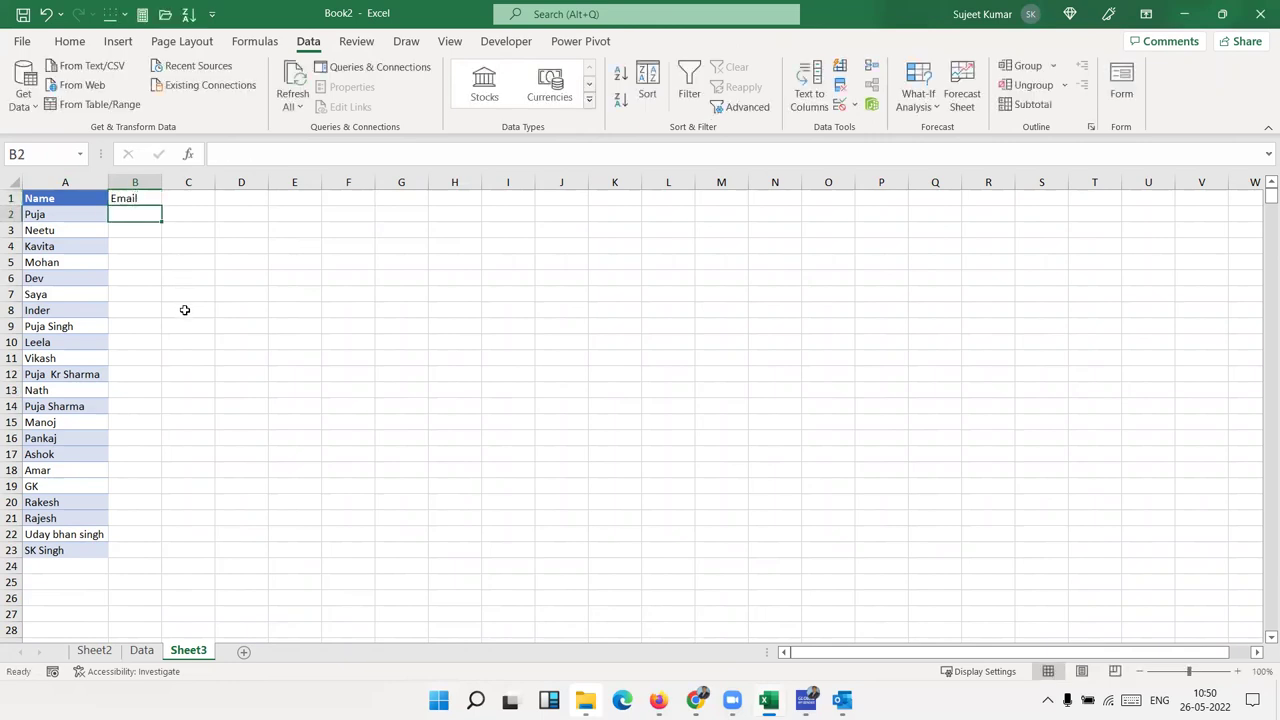
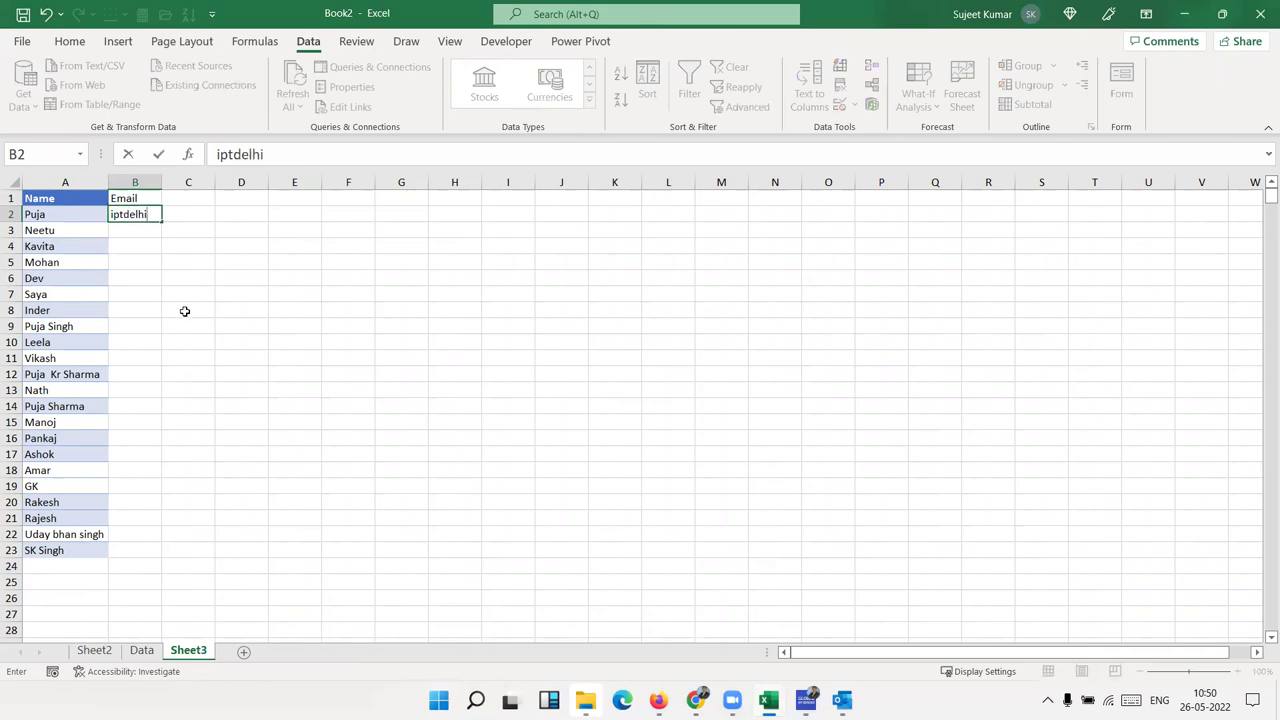
{"action": "key", "text": "Return"}
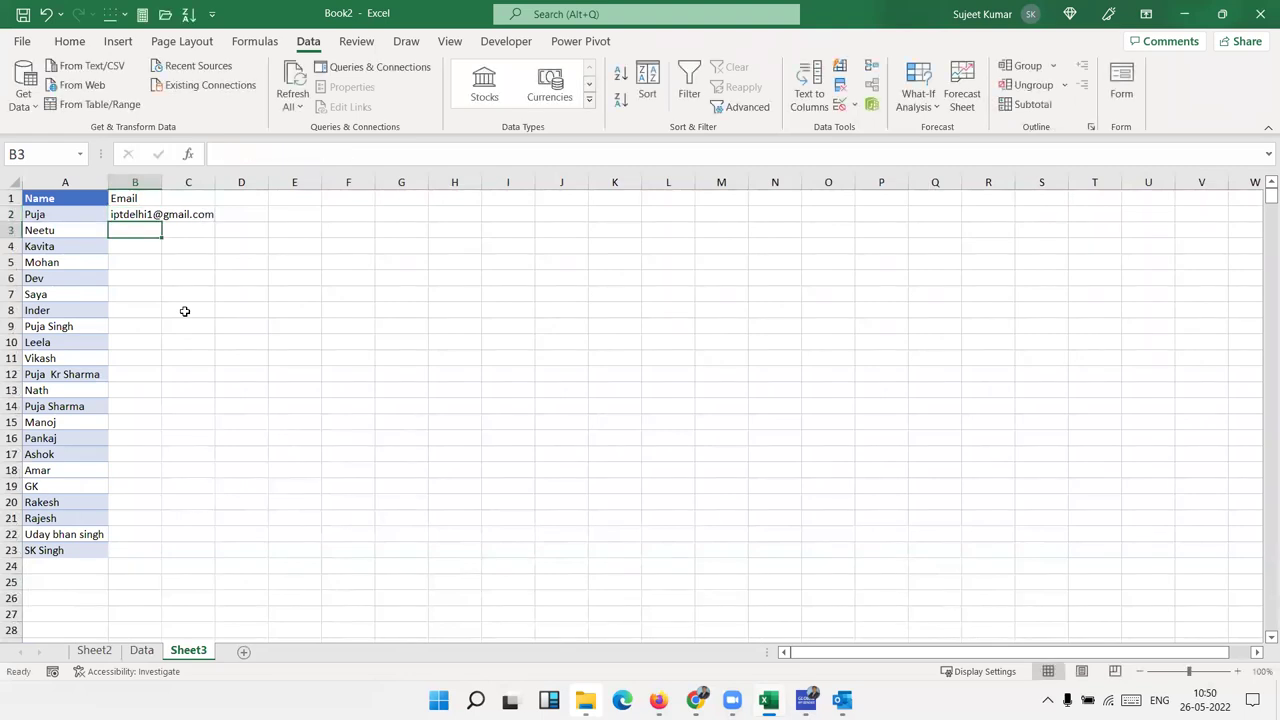
{"action": "left_click", "coordinate": [147, 212]}
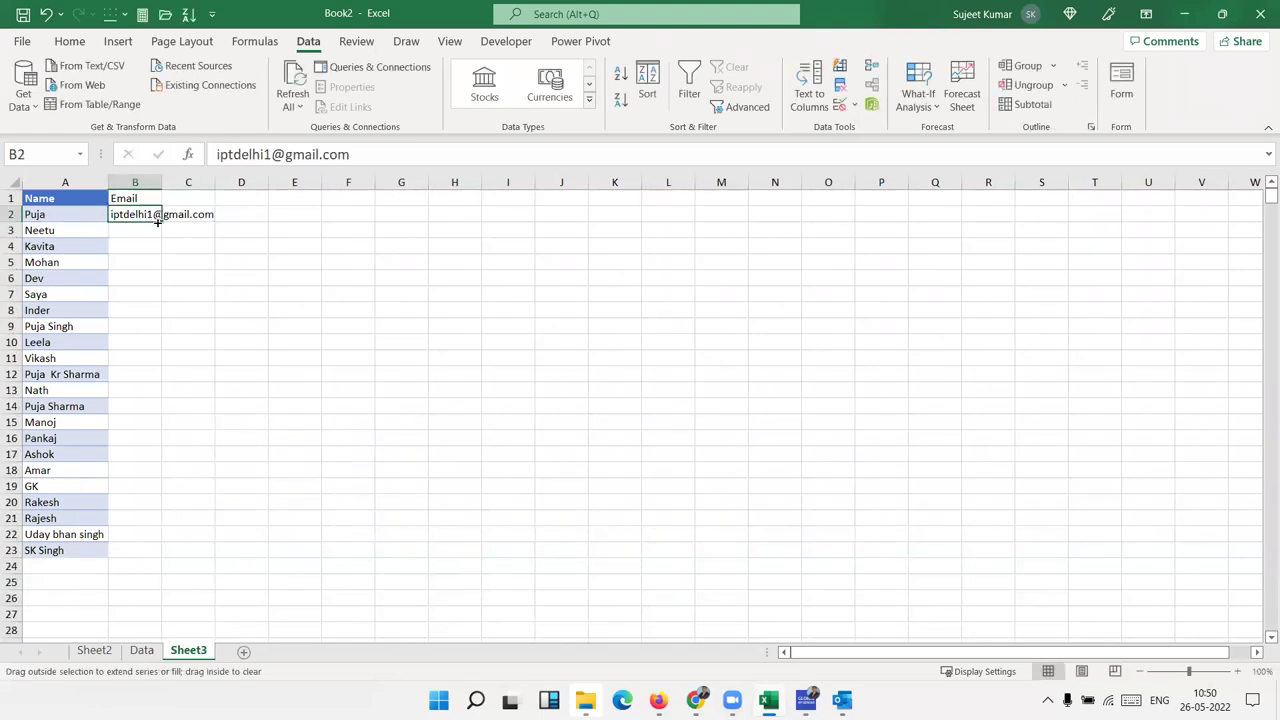
{"action": "left_click", "coordinate": [155, 231]}
{"action": "left_click", "coordinate": [158, 215]}
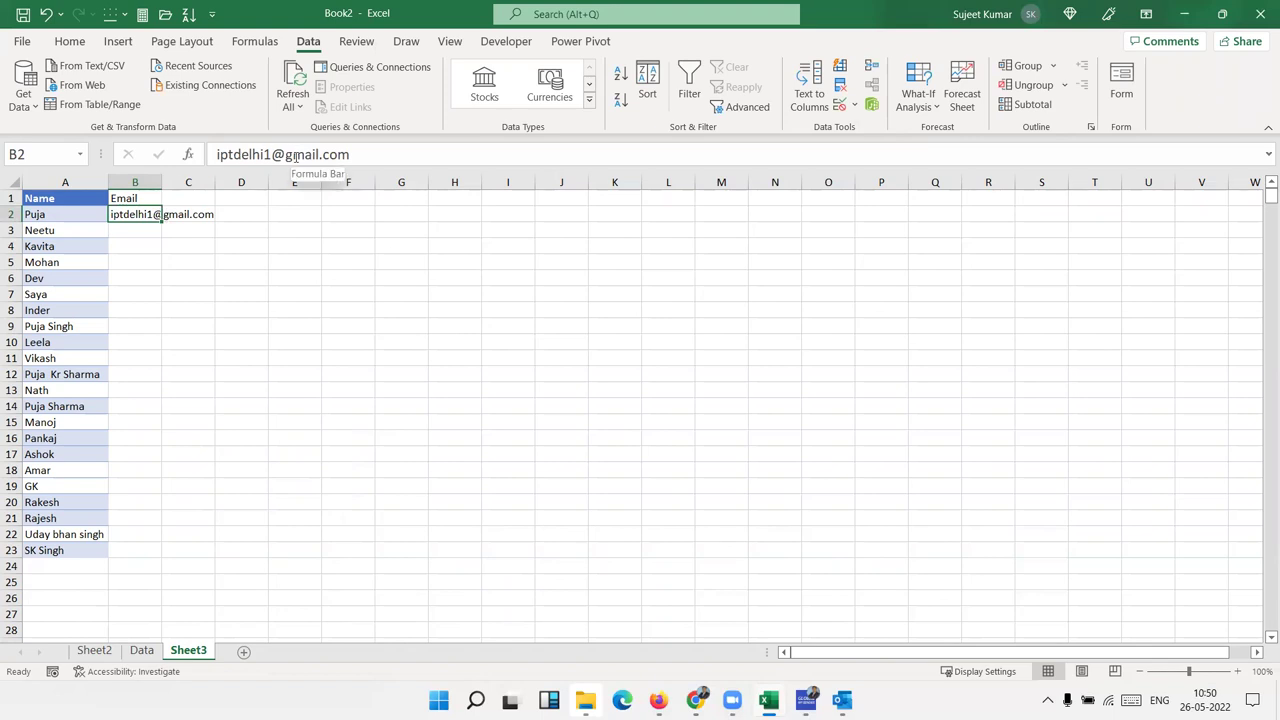
{"action": "key", "text": "F2"}
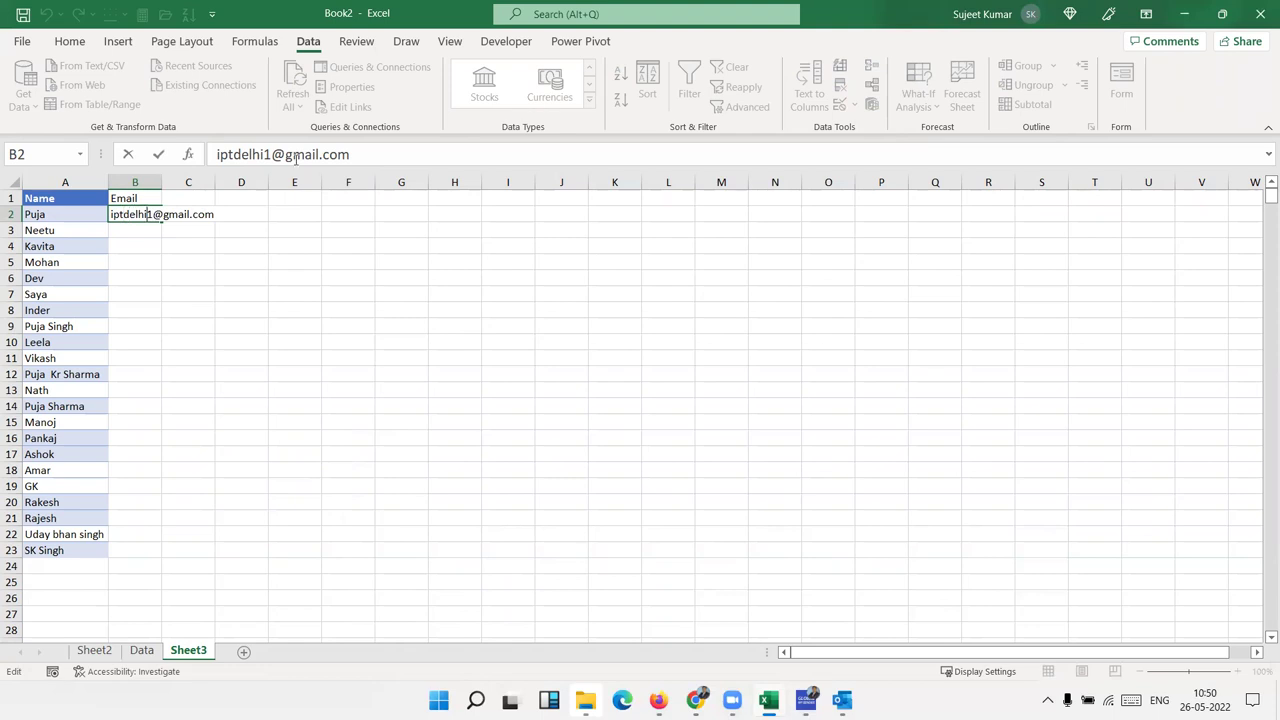
{"action": "key", "text": "BackSpace"}
{"action": "key", "text": "BackSpace"}
{"action": "key", "text": "BackSpace"}
{"action": "key", "text": "BackSpace"}
{"action": "key", "text": "BackSpace"}
{"action": "key", "text": "BackSpace"}
{"action": "key", "text": "BackSpace"}
{"action": "key", "text": "BackSpace"}
{"action": "type", "text": "="}
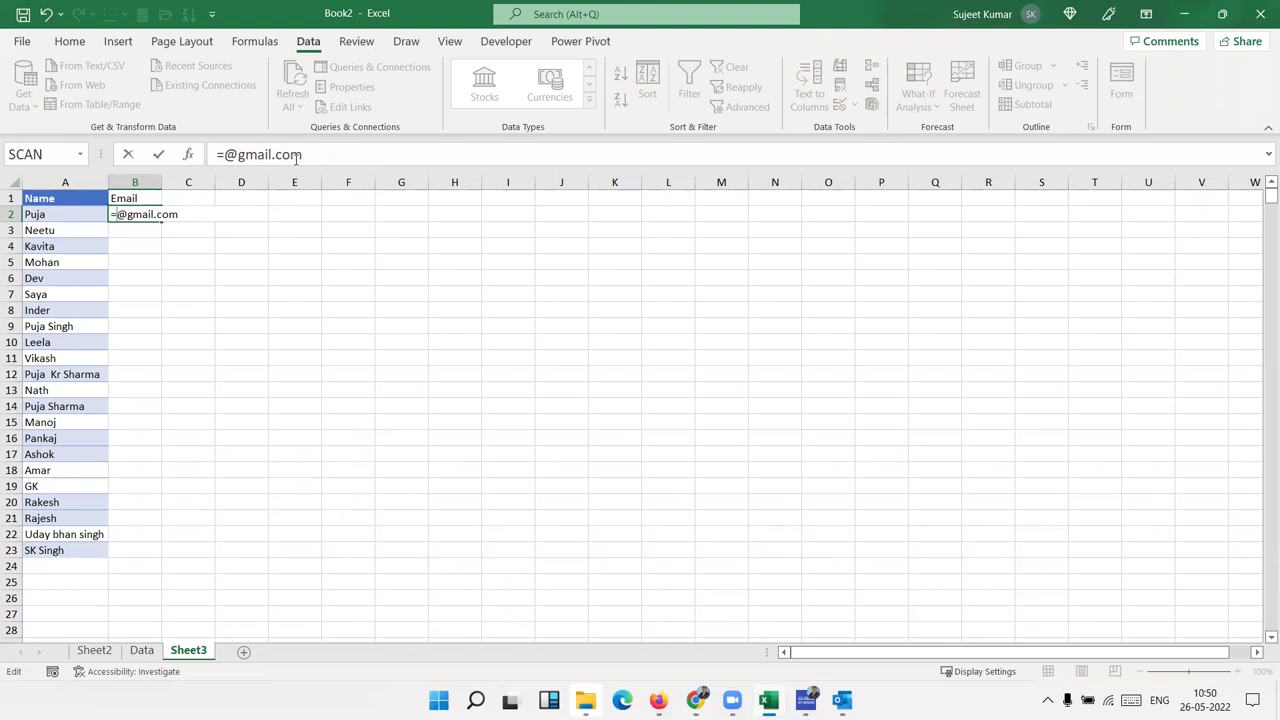
{"action": "left_click", "coordinate": [88, 216]}
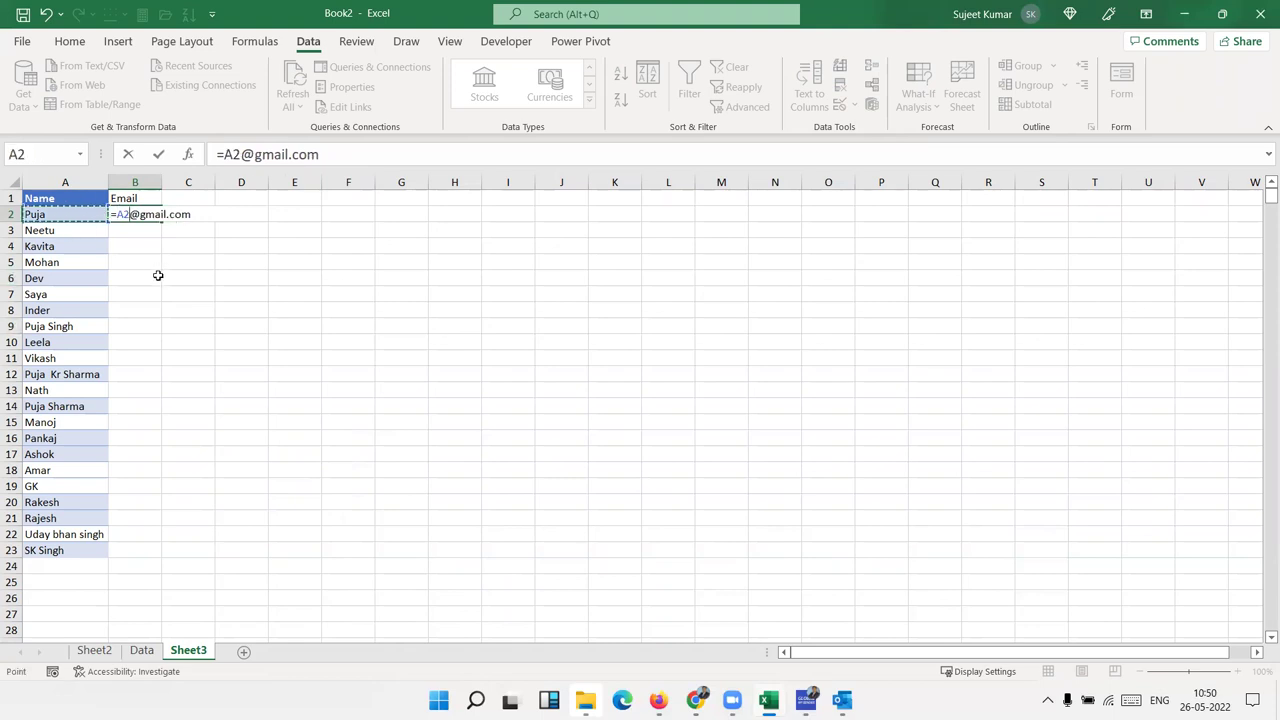
{"action": "type", "text": "\""}
{"action": "left_click", "coordinate": [199, 215]}
{"action": "key", "text": "Return"}
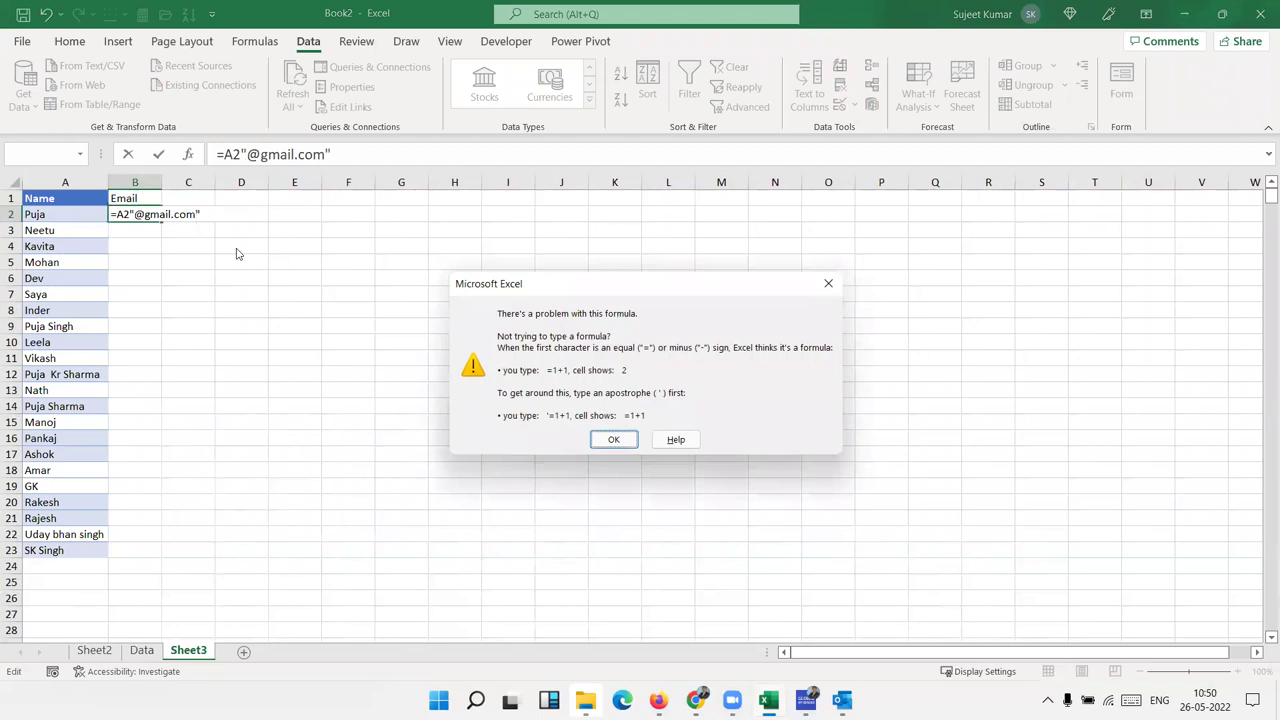
{"action": "key", "text": "Return"}
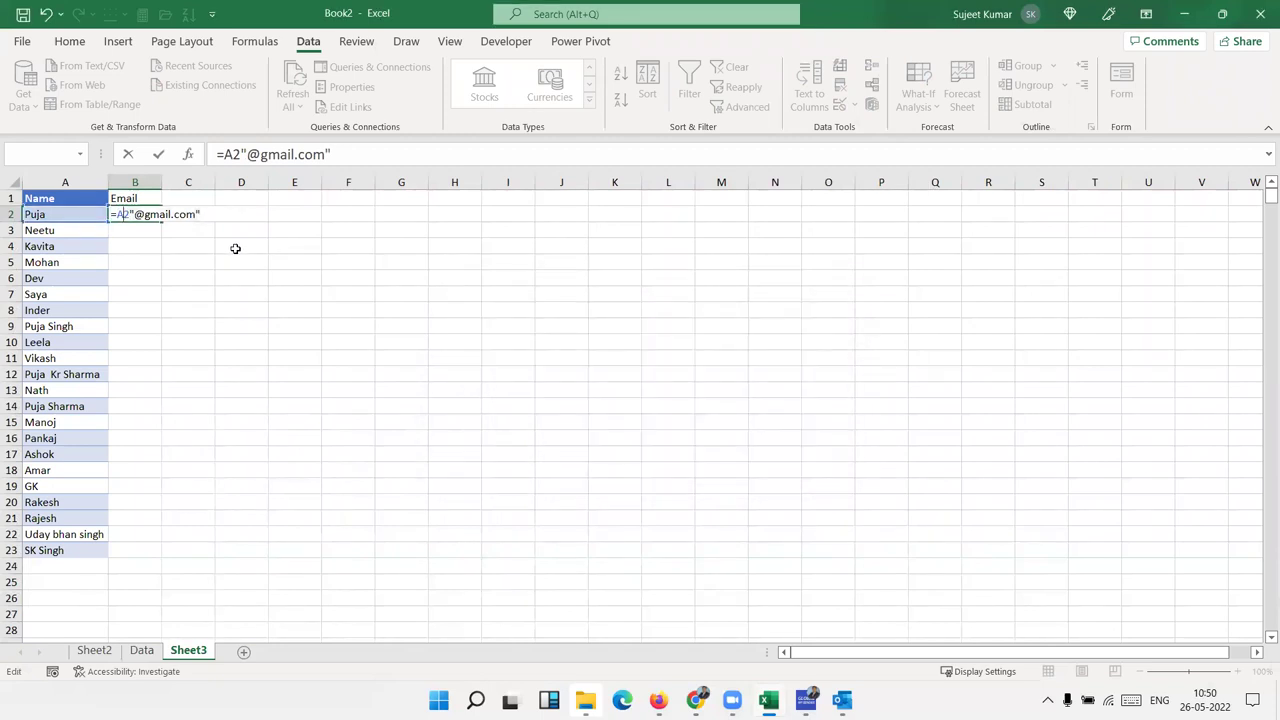
{"action": "type", "text": "&"}
{"action": "key", "text": "Return"}
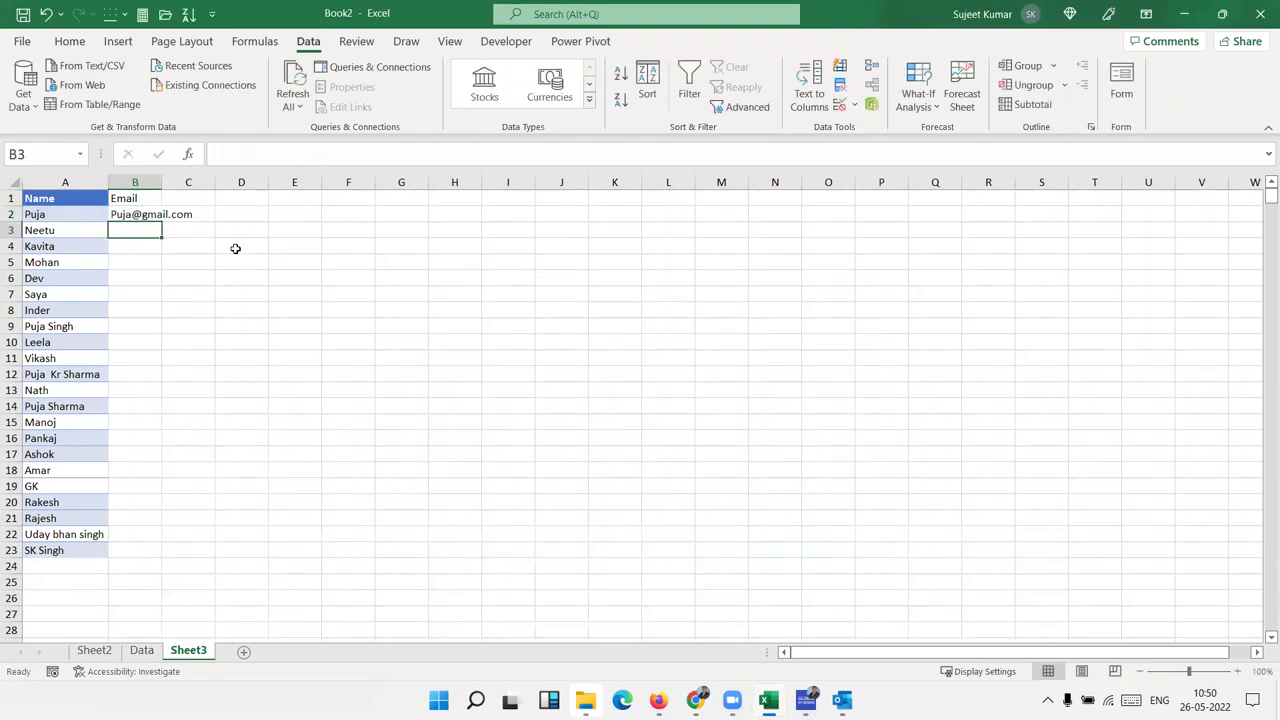
Fill the email formula down from B2 to B23.
{"action": "key", "text": "Left"}
{"action": "key", "text": "ctrl+Down"}
{"action": "key", "text": "ctrl+Right"}
{"action": "key", "text": "ctrl+Left"}
{"action": "key", "text": "Right"}
{"action": "key", "text": "ctrl+shift+Up"}
{"action": "key", "text": "ctrl+d"}
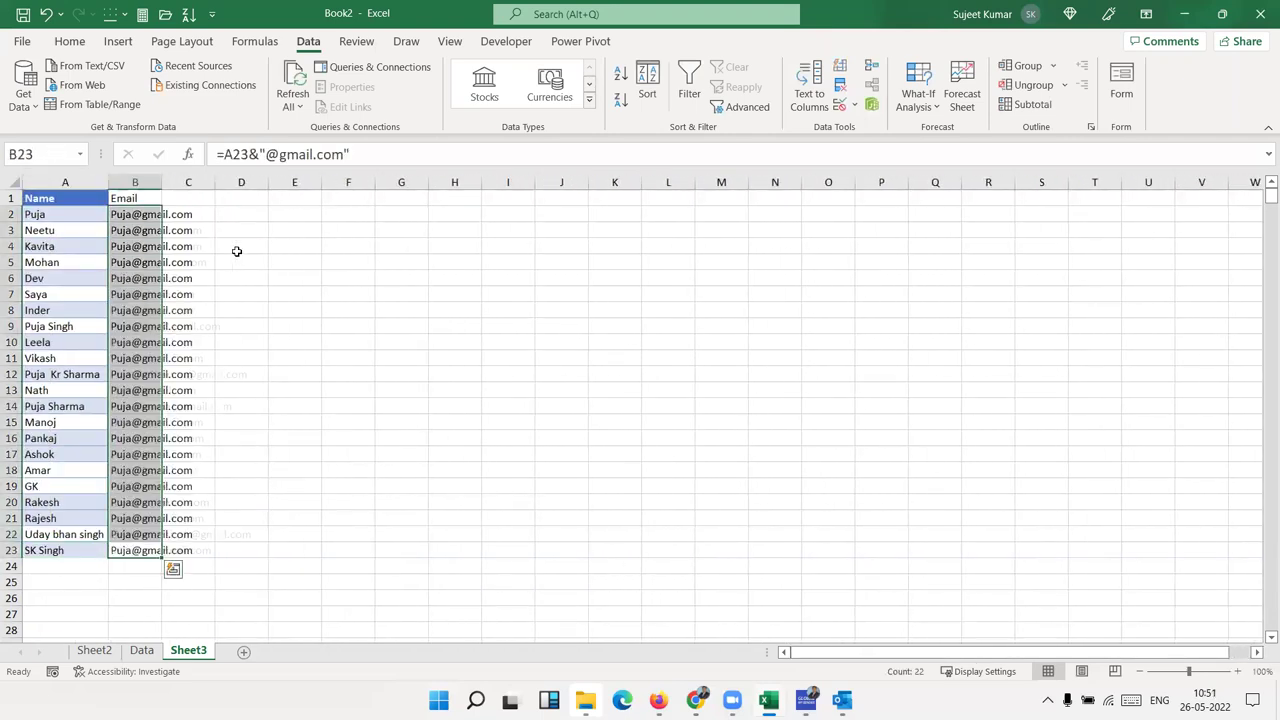
{"action": "key", "text": "Down"}
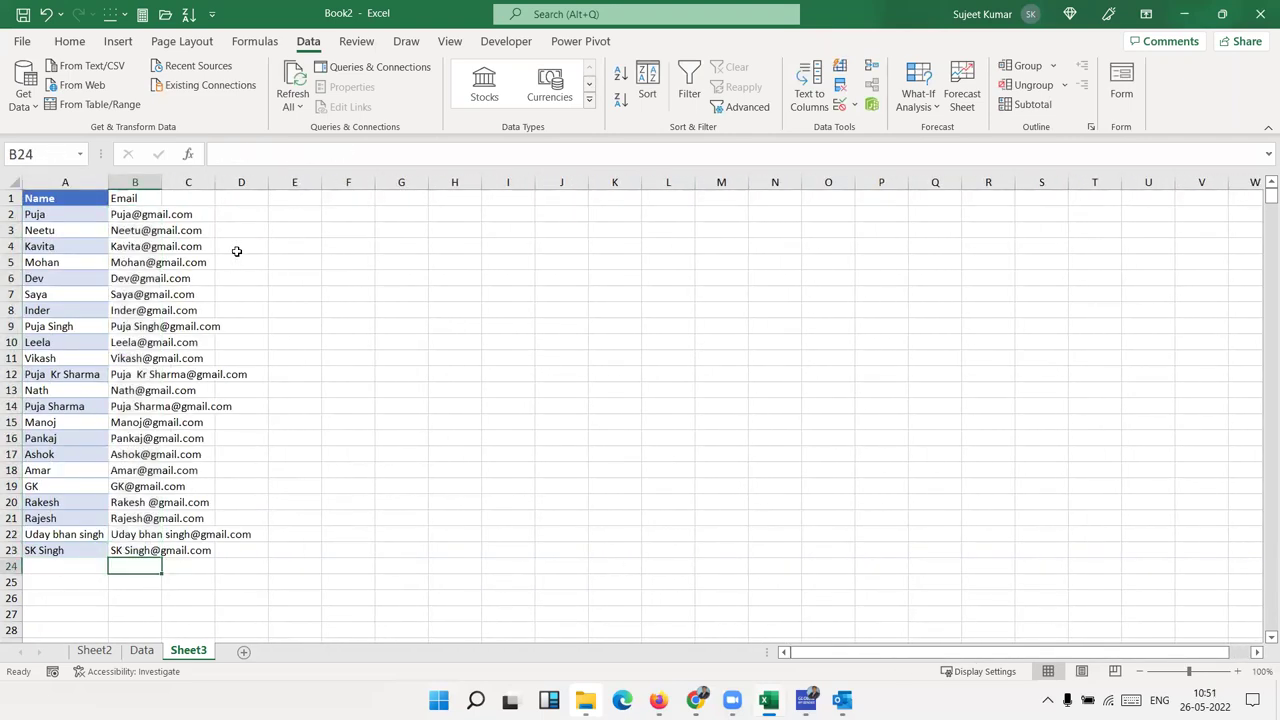
{"action": "key", "text": "Up"}
{"action": "key", "text": "Up"}
{"action": "key", "text": "ctrl+Up"}
Wrap B2's formula in SUBSTITUTE to turn spaces into underscores, then fill it down to B23.
{"action": "key", "text": "Down"}
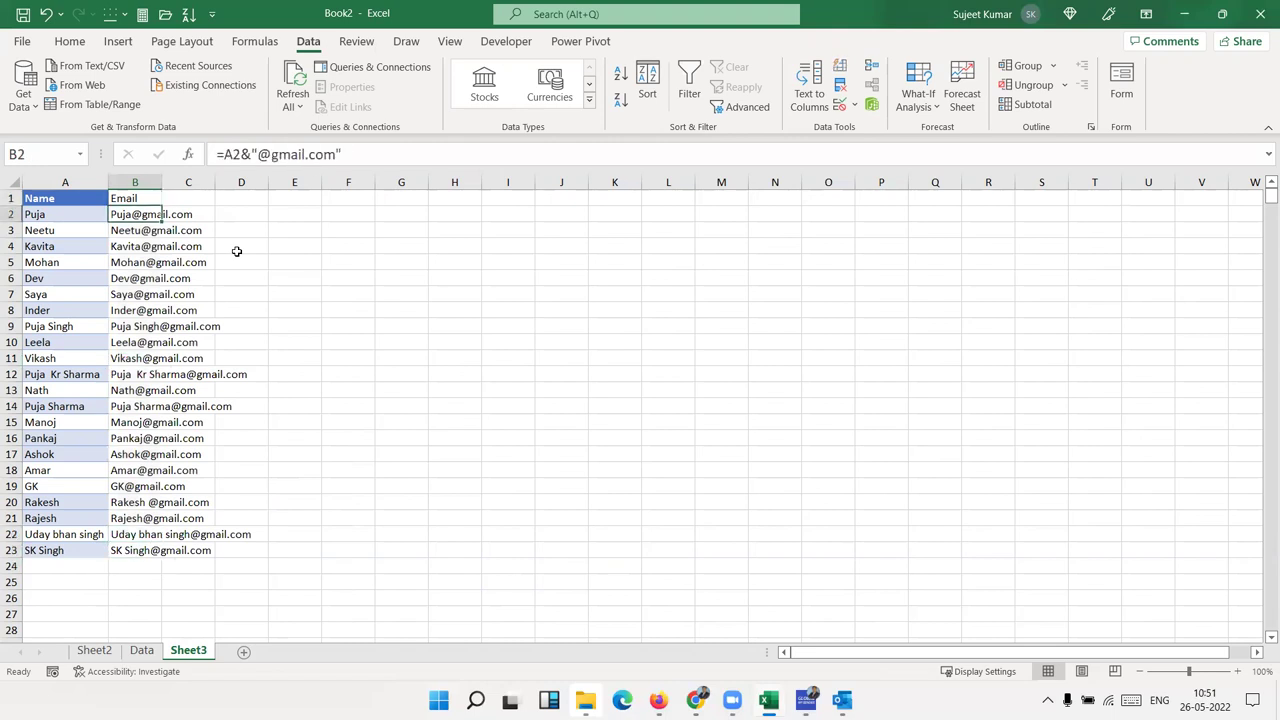
{"action": "left_click", "coordinate": [223, 154]}
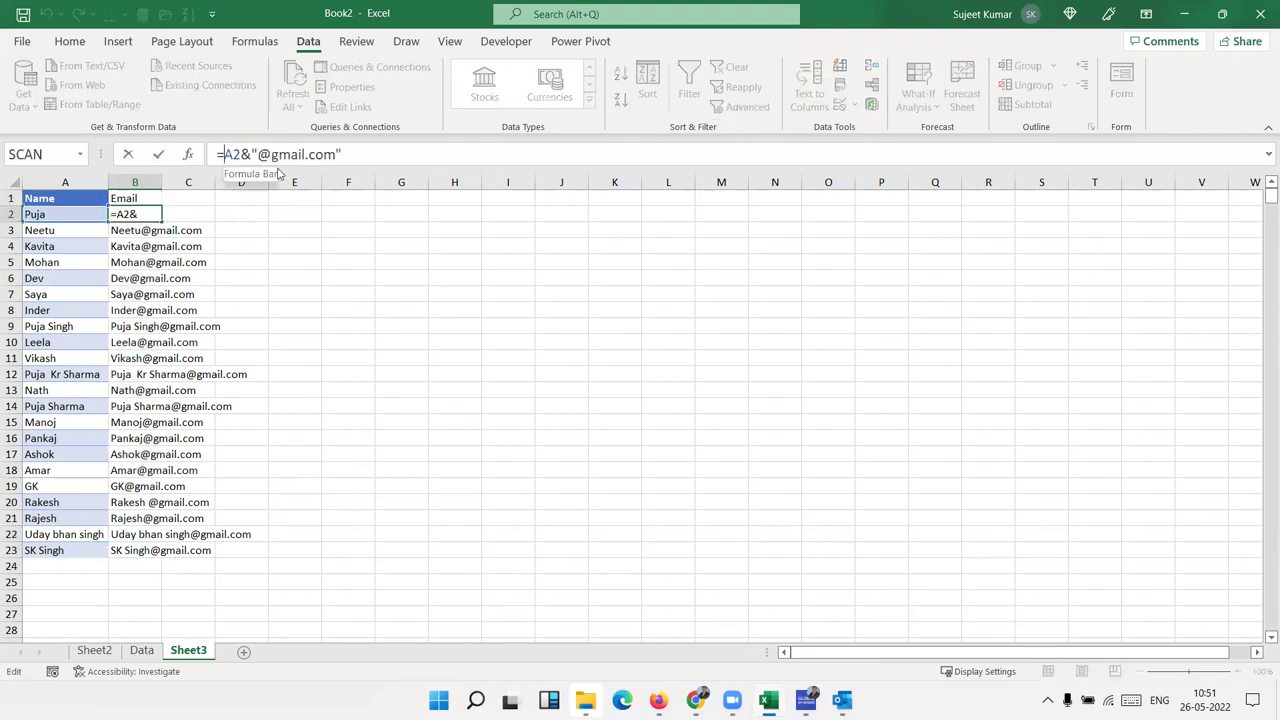
{"action": "type", "text": "sub"}
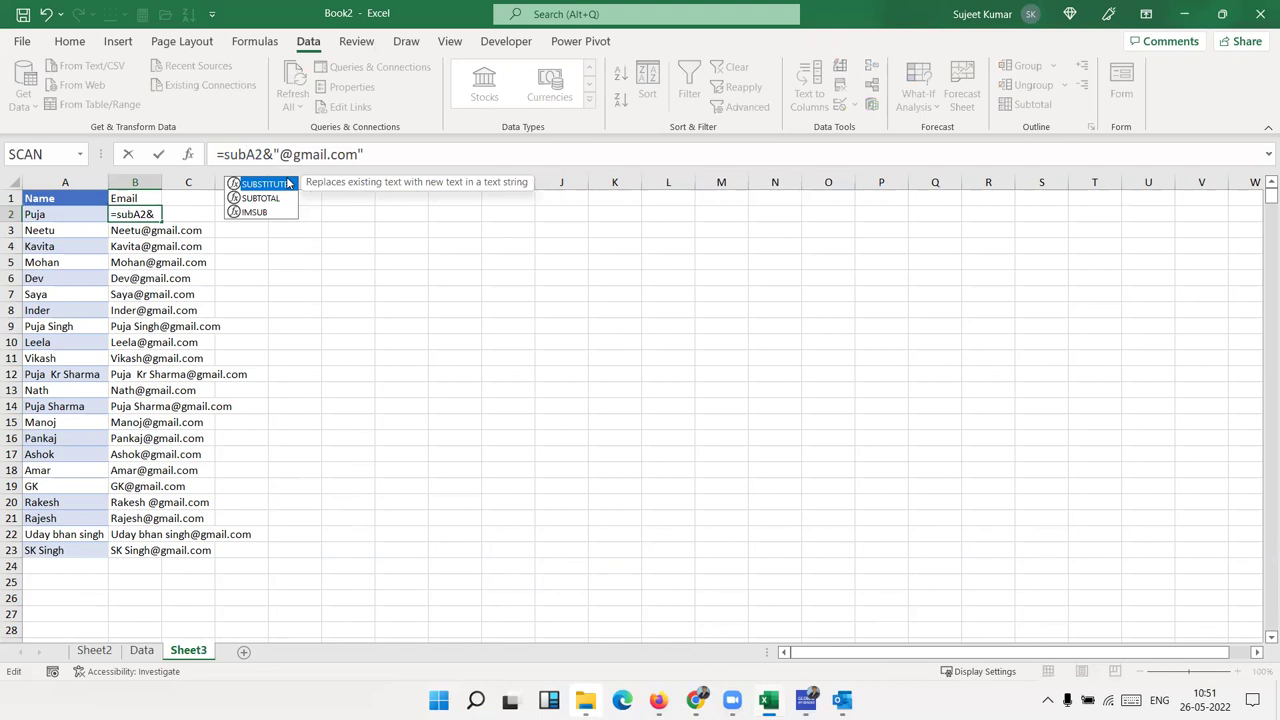
{"action": "key", "text": "Tab"}
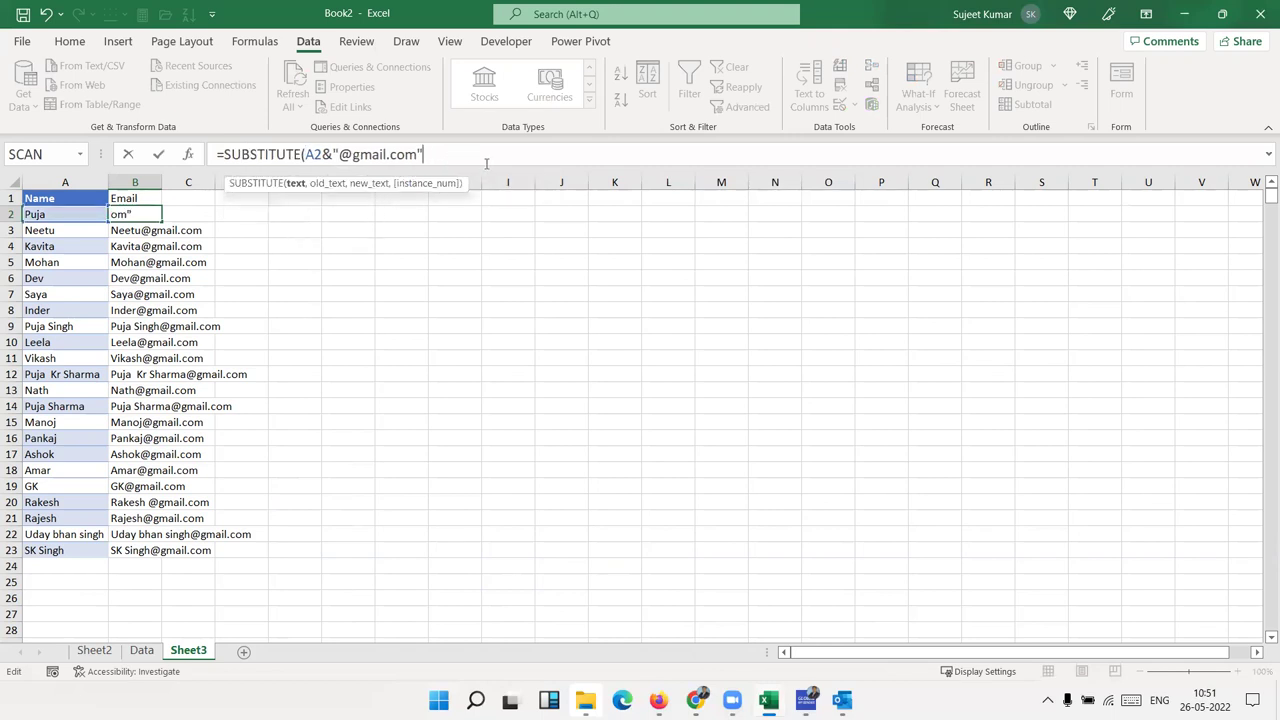
{"action": "type", "text": ","}
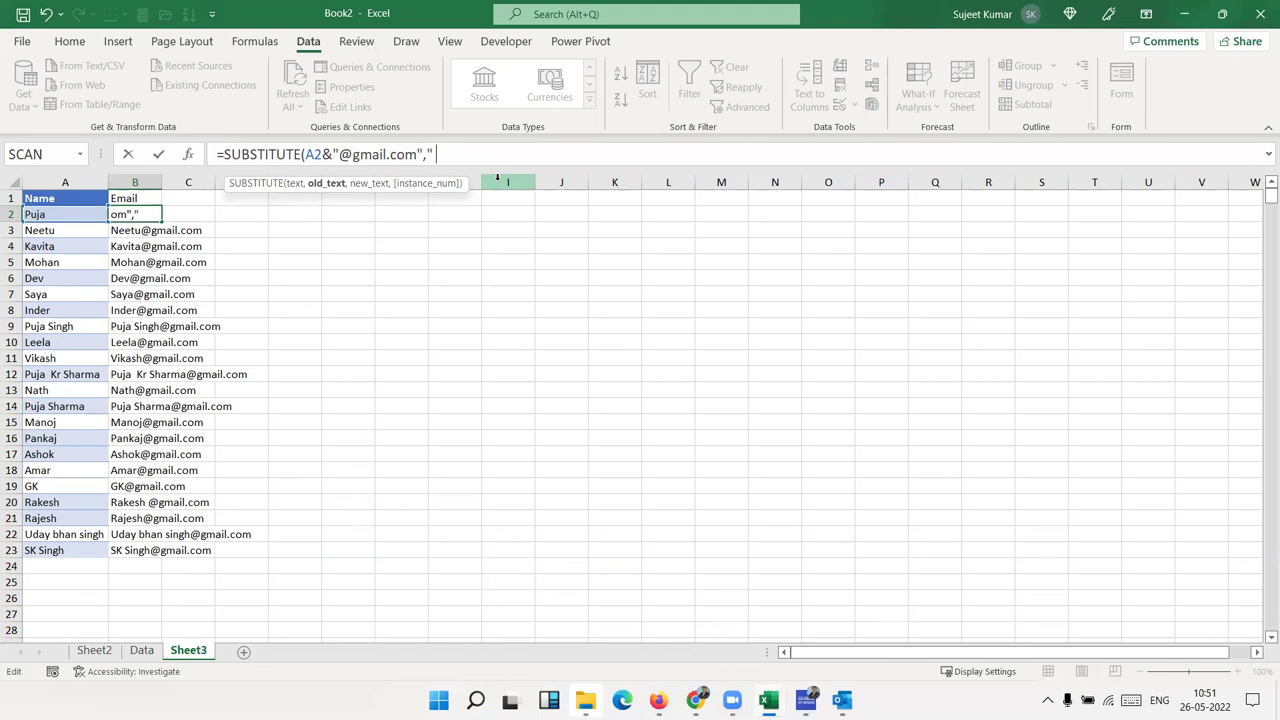
{"action": "type", "text": ","}
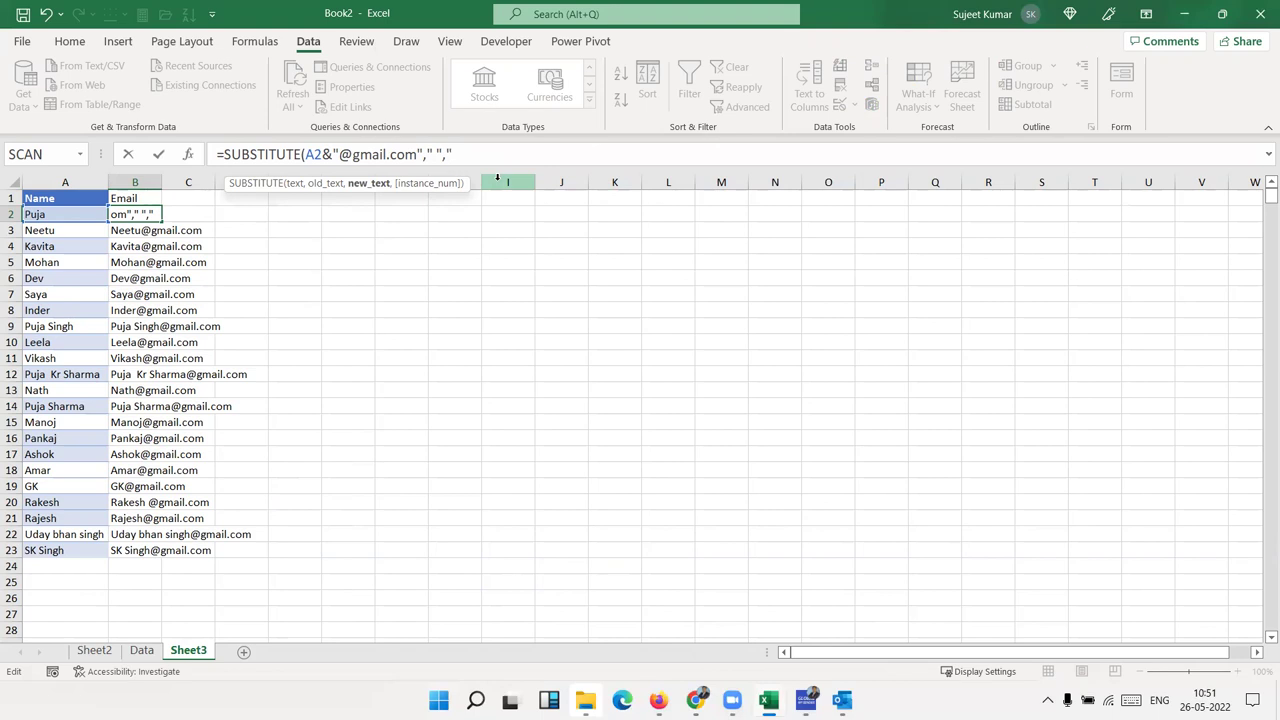
{"action": "type", "text": "\""}
{"action": "type", "text": ")"}
{"action": "key", "text": "Return"}
{"action": "key", "text": "Up"}
{"action": "key", "text": "ctrl+shift+Down"}
{"action": "key", "text": "ctrl+d"}
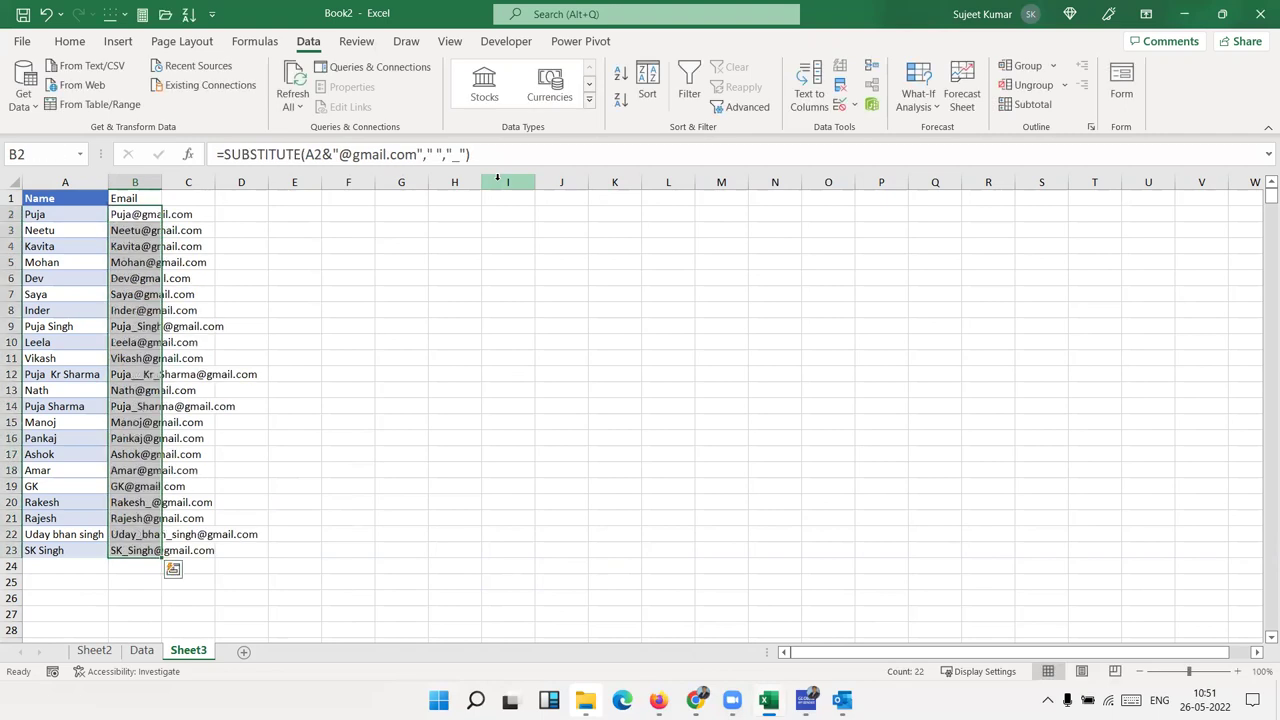
Move the pivot sheet after Data and rename it Pivot.
{"action": "left_click", "coordinate": [141, 651]}
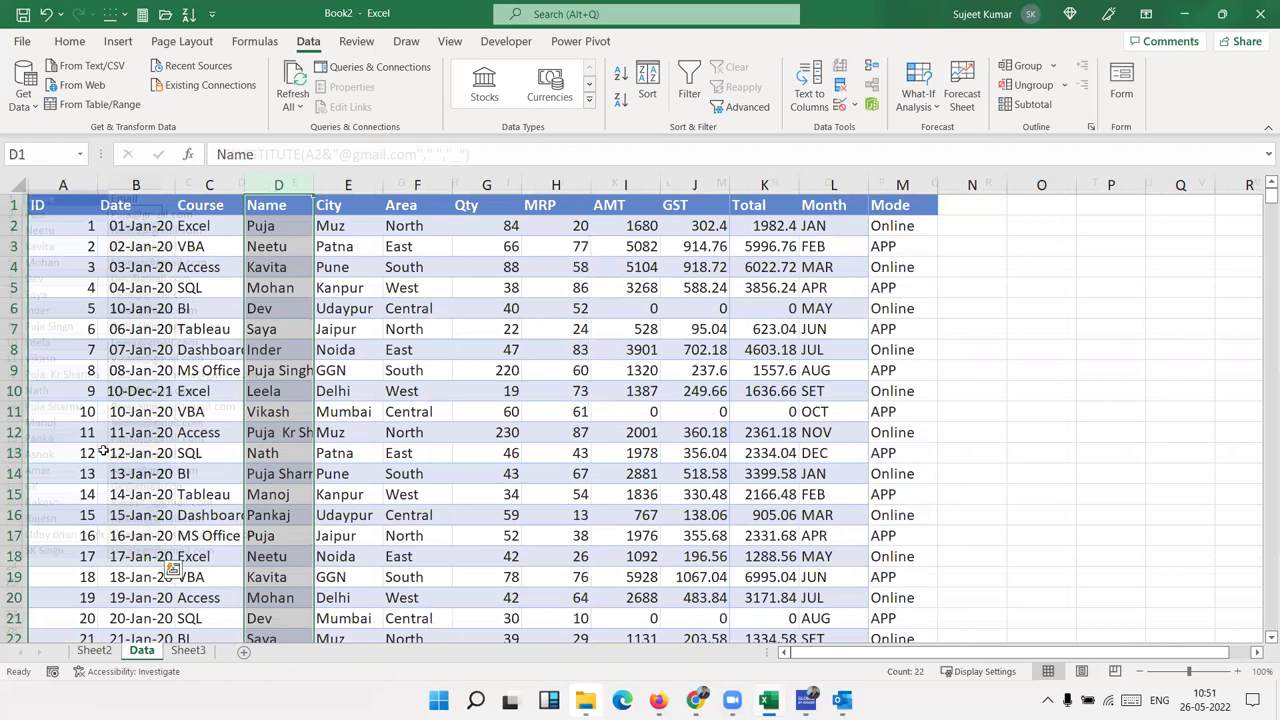
{"action": "left_click", "coordinate": [106, 651]}
{"action": "left_click_drag", "start_coordinate": [167, 636], "coordinate": [162, 655]}
{"action": "double_click", "coordinate": [138, 651]}
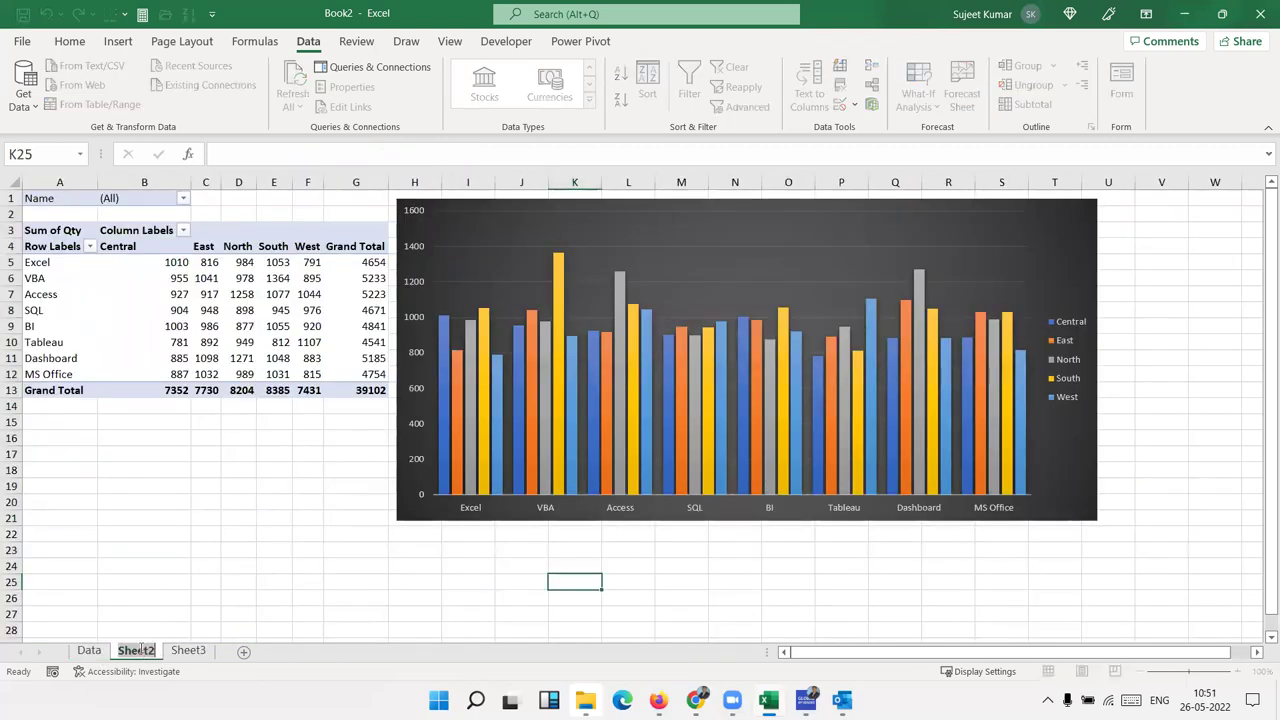
{"action": "type", "text": "Piv"}
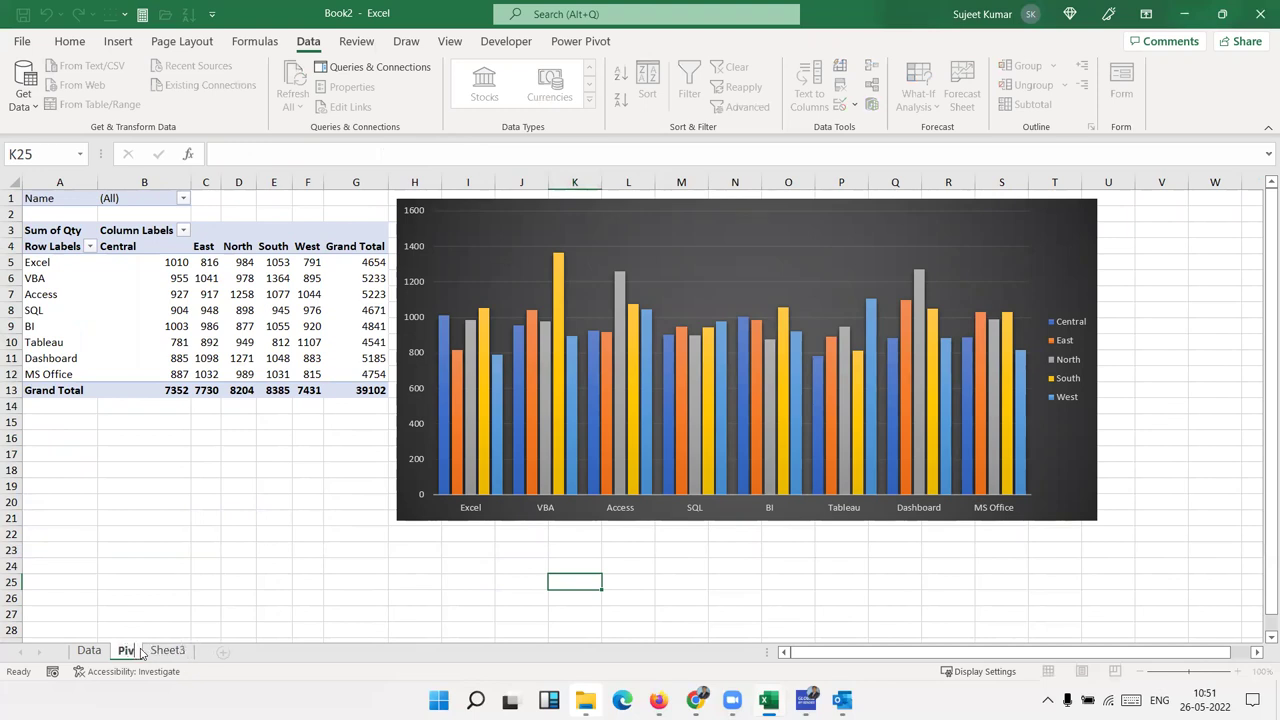
{"action": "type", "text": "ot"}
{"action": "left_click", "coordinate": [200, 562]}
Filter the pivot to a single name, then select and copy the report and chart area.
{"action": "left_click", "coordinate": [183, 198]}
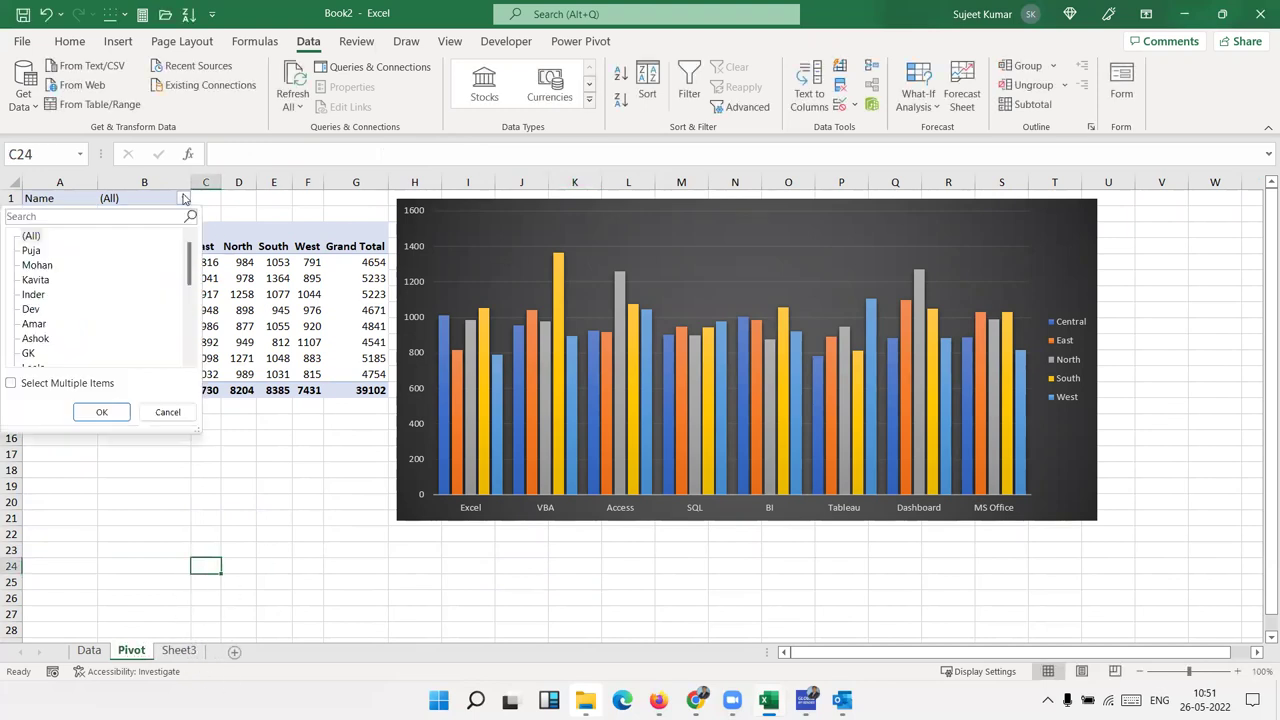
{"action": "left_click", "coordinate": [35, 250]}
{"action": "left_click", "coordinate": [101, 412]}
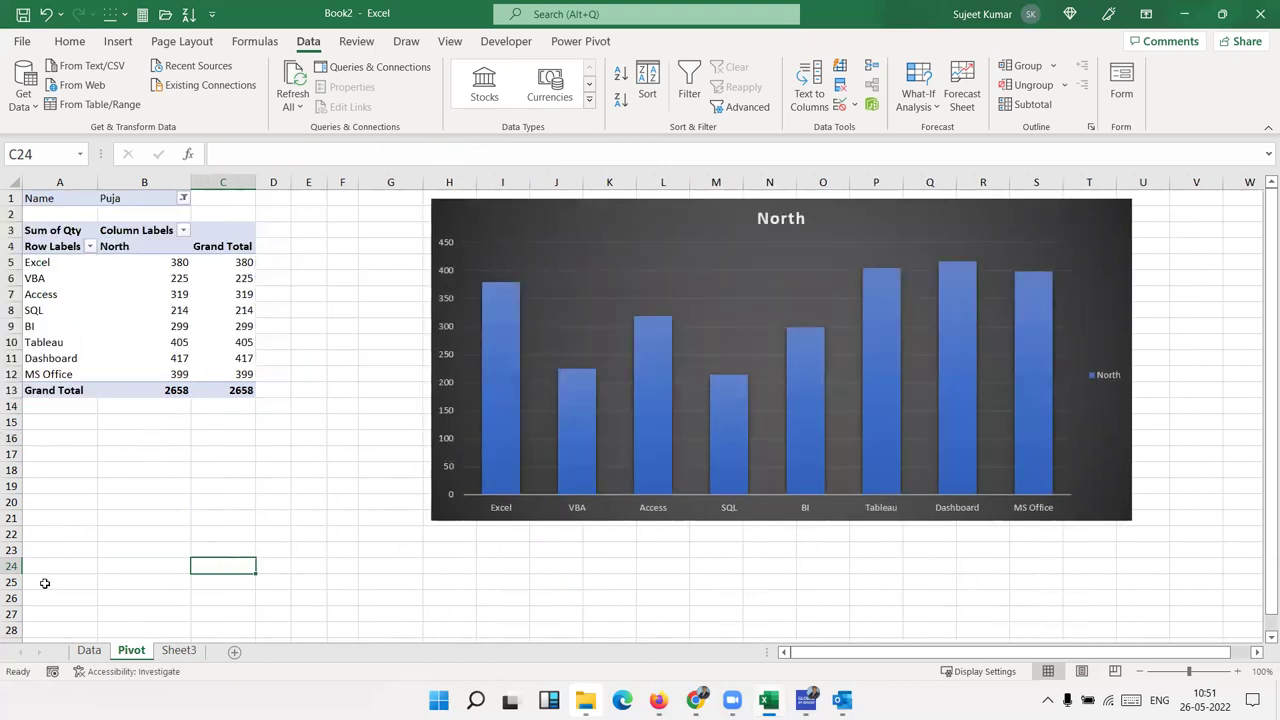
{"action": "left_click_drag", "start_coordinate": [43, 580], "coordinate": [1162, 366]}
{"action": "left_click_drag", "start_coordinate": [1055, 154], "coordinate": [1018, 156]}
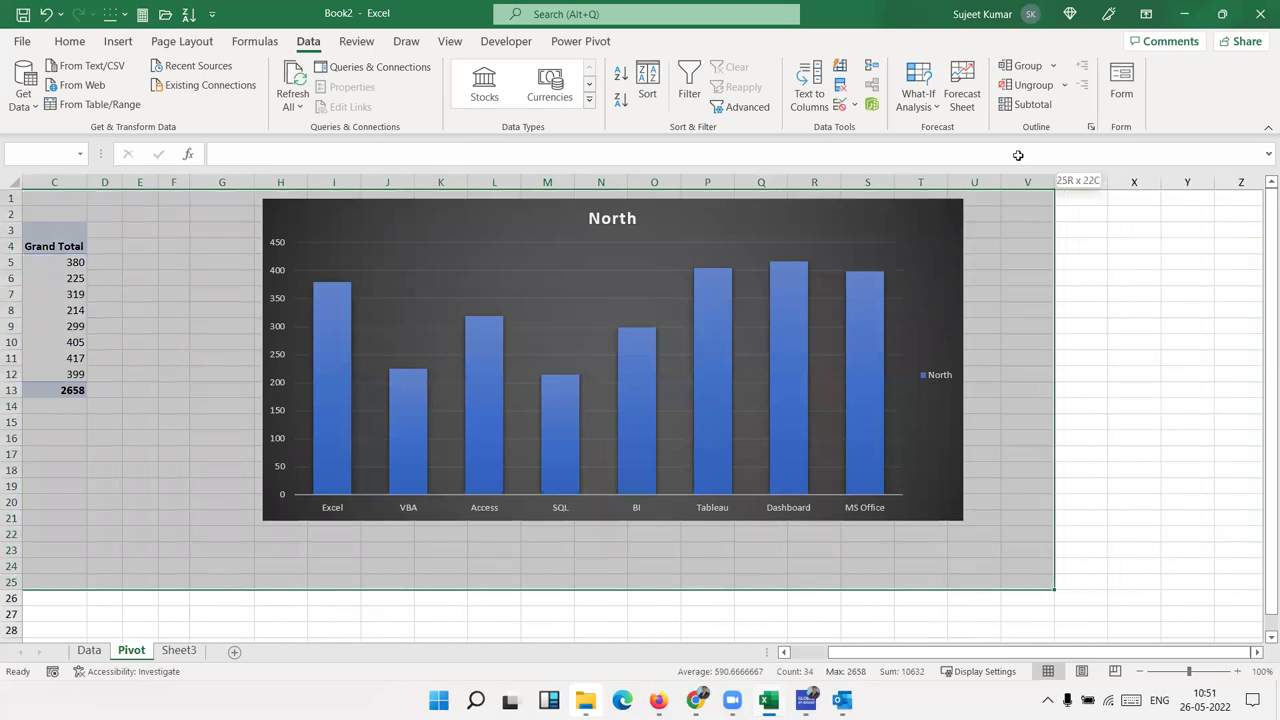
{"action": "left_click_drag", "start_coordinate": [973, 651], "coordinate": [785, 655]}
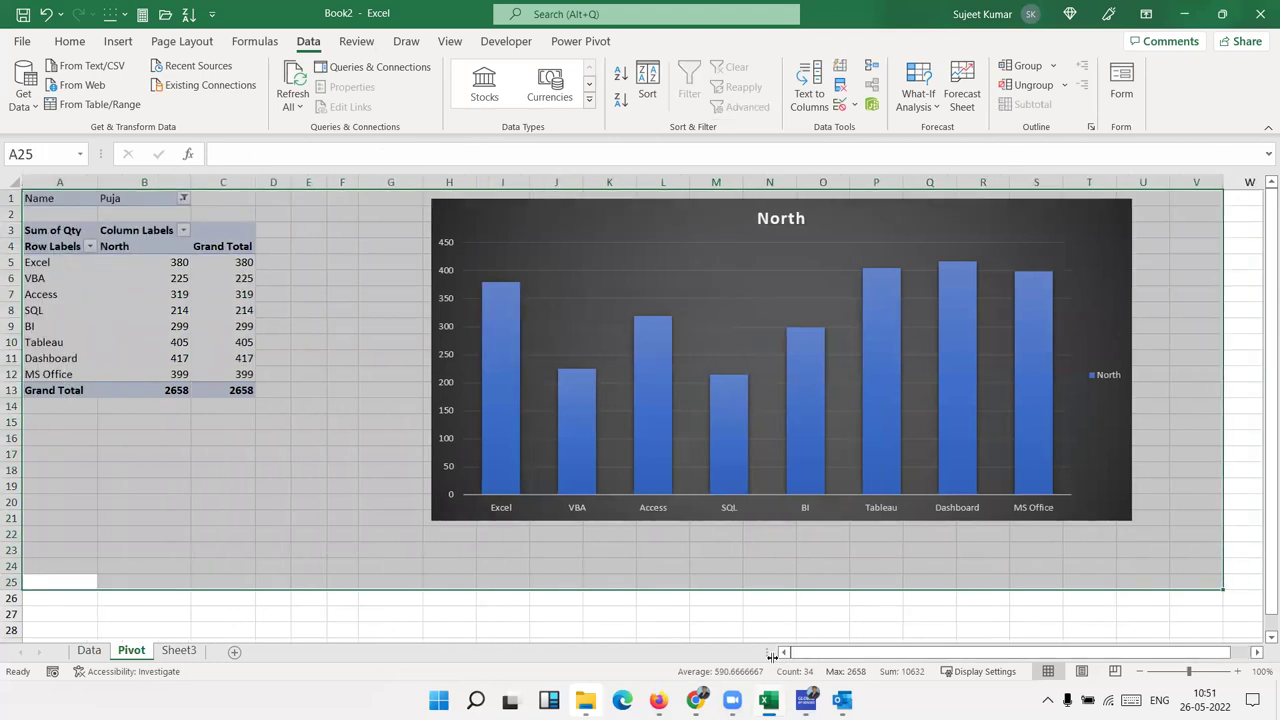
{"action": "key", "text": "ctrl+c"}
Paste the copied pivot report and chart into a new Outlook email.
{"action": "left_click", "coordinate": [842, 700]}
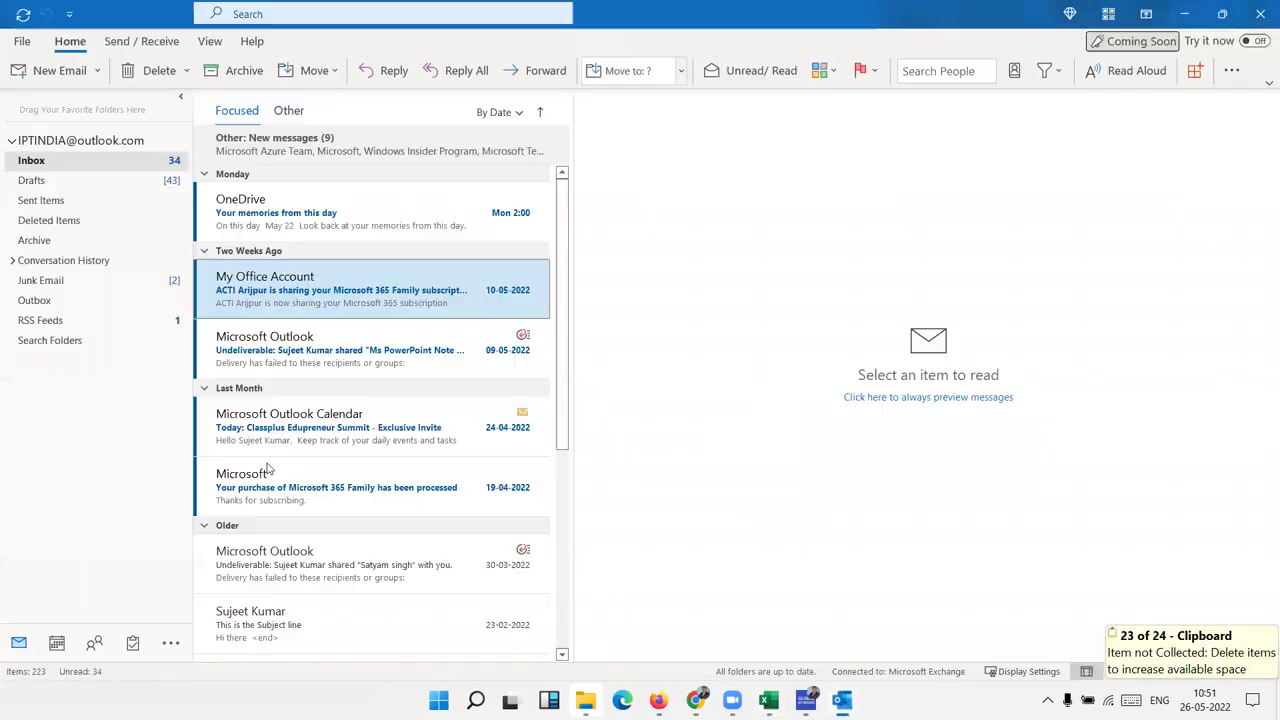
{"action": "key", "text": "ctrl+n"}
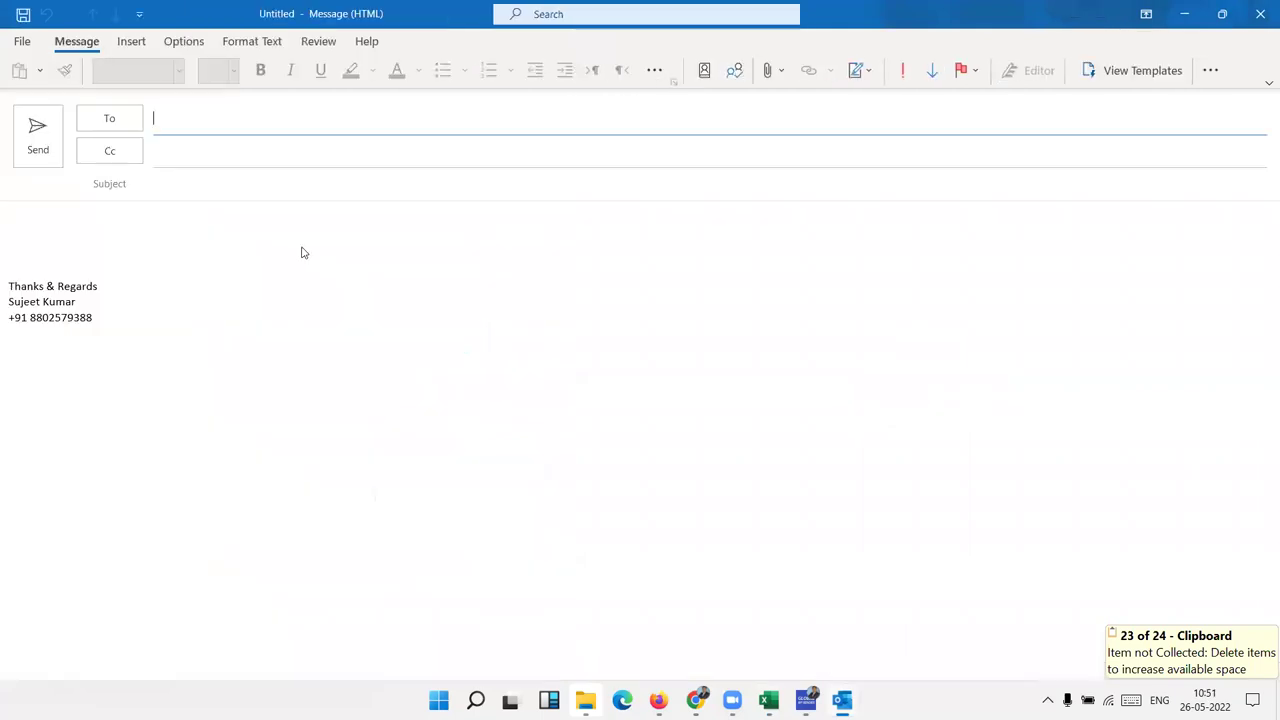
{"action": "left_click", "coordinate": [119, 236]}
{"action": "key", "text": "ctrl+v"}
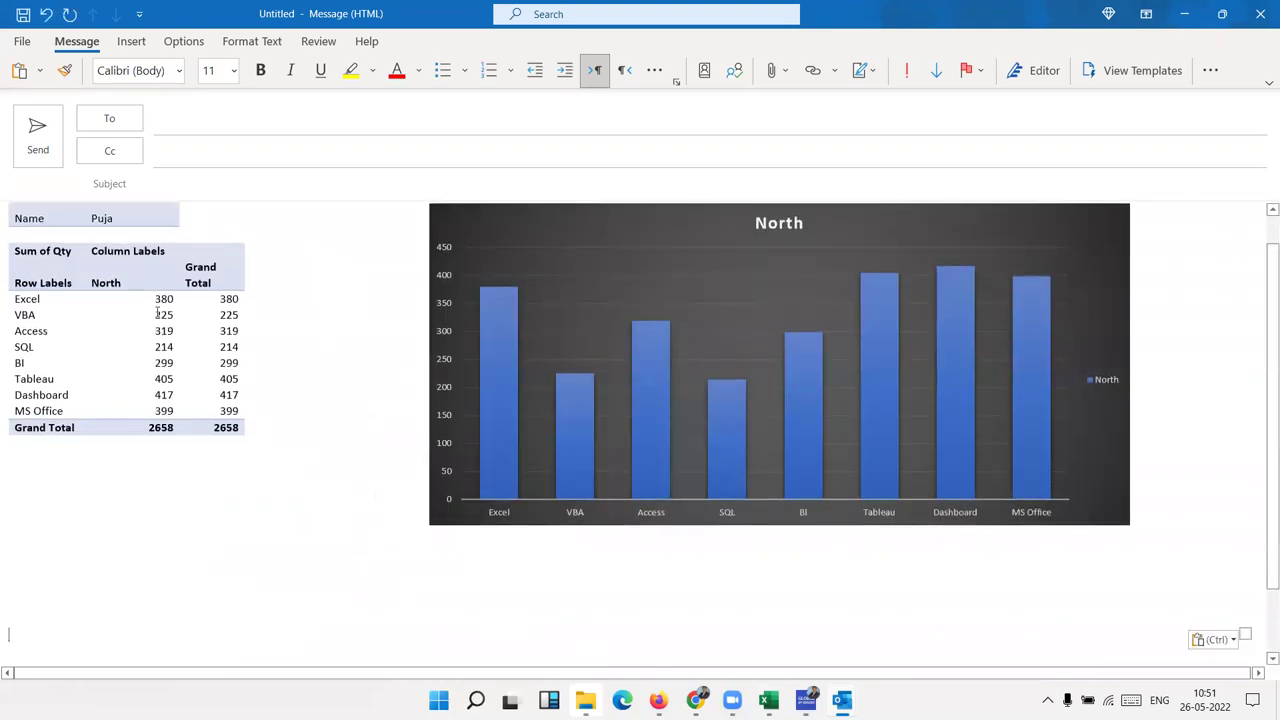
{"action": "left_click", "coordinate": [166, 183]}
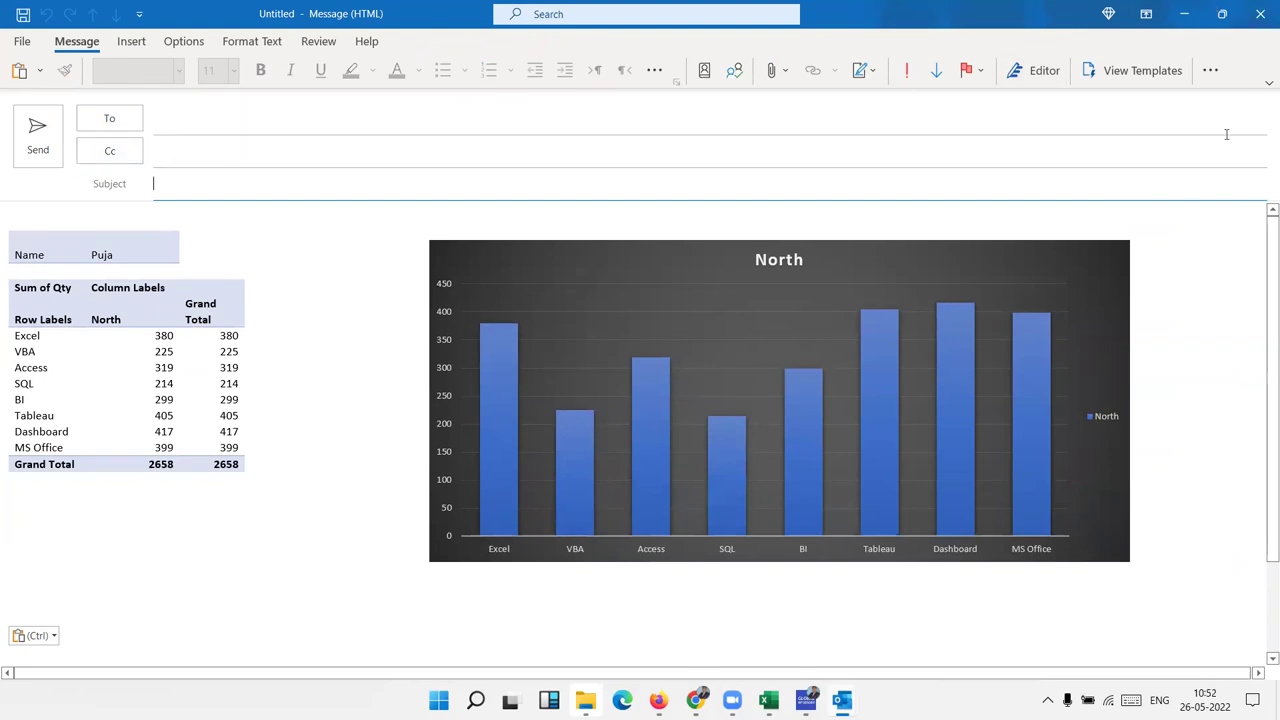
Close the test message without saving and switch back to Excel.
{"action": "left_click", "coordinate": [1260, 14]}
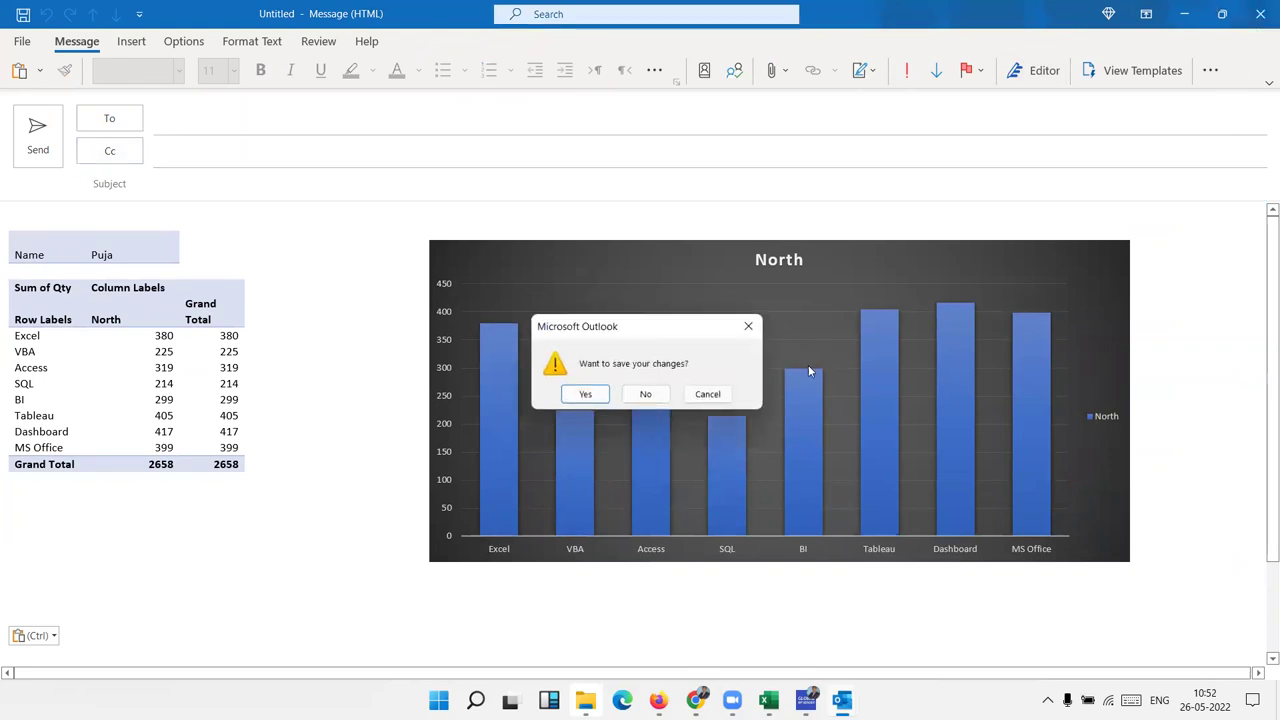
{"action": "left_click", "coordinate": [646, 395]}
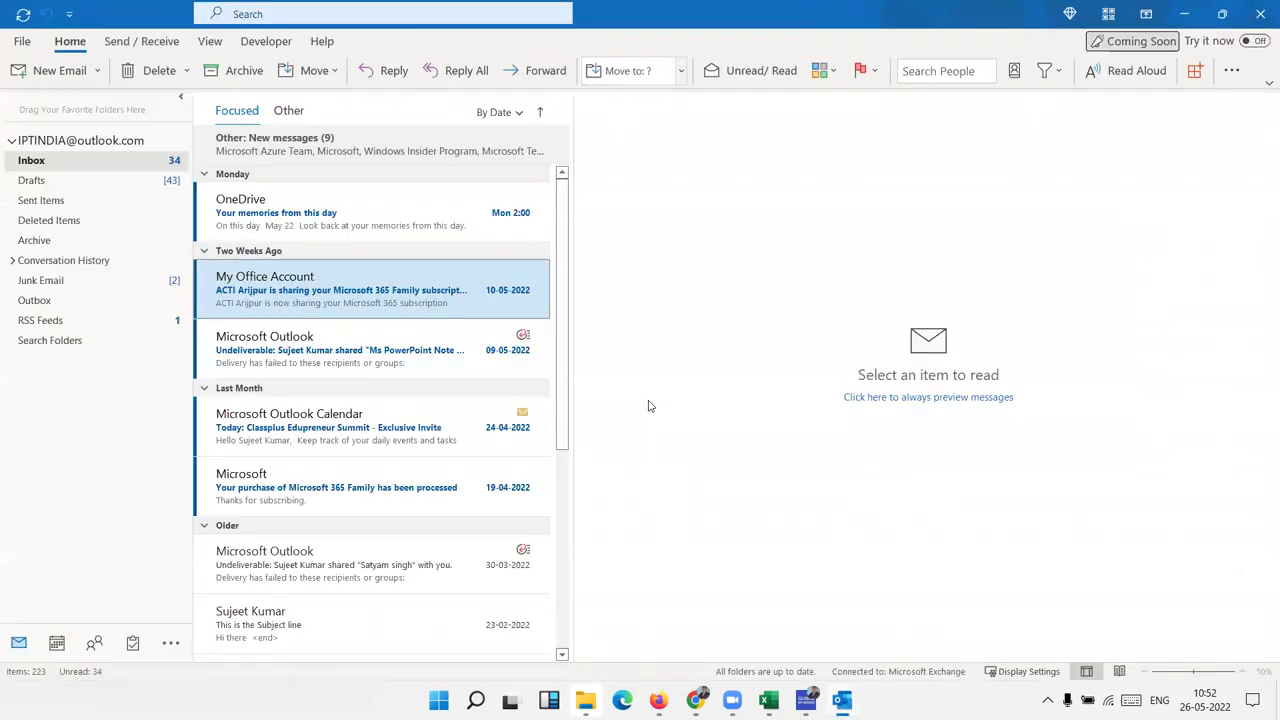
{"action": "key", "text": "alt+Tab"}
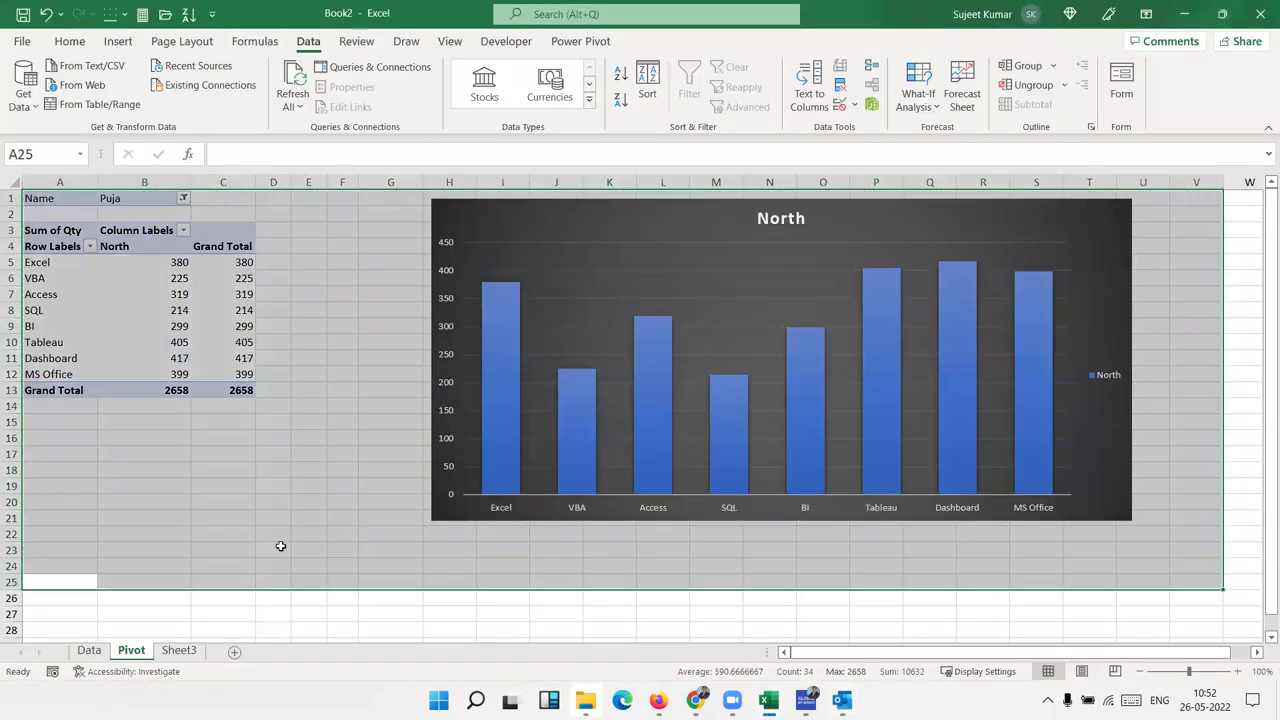
Reset the pivot's Name filter to (All) so the total returns to 39102.
{"action": "left_click", "coordinate": [281, 518]}
{"action": "left_click", "coordinate": [182, 199]}
{"action": "left_click", "coordinate": [31, 236]}
{"action": "left_click", "coordinate": [103, 412]}
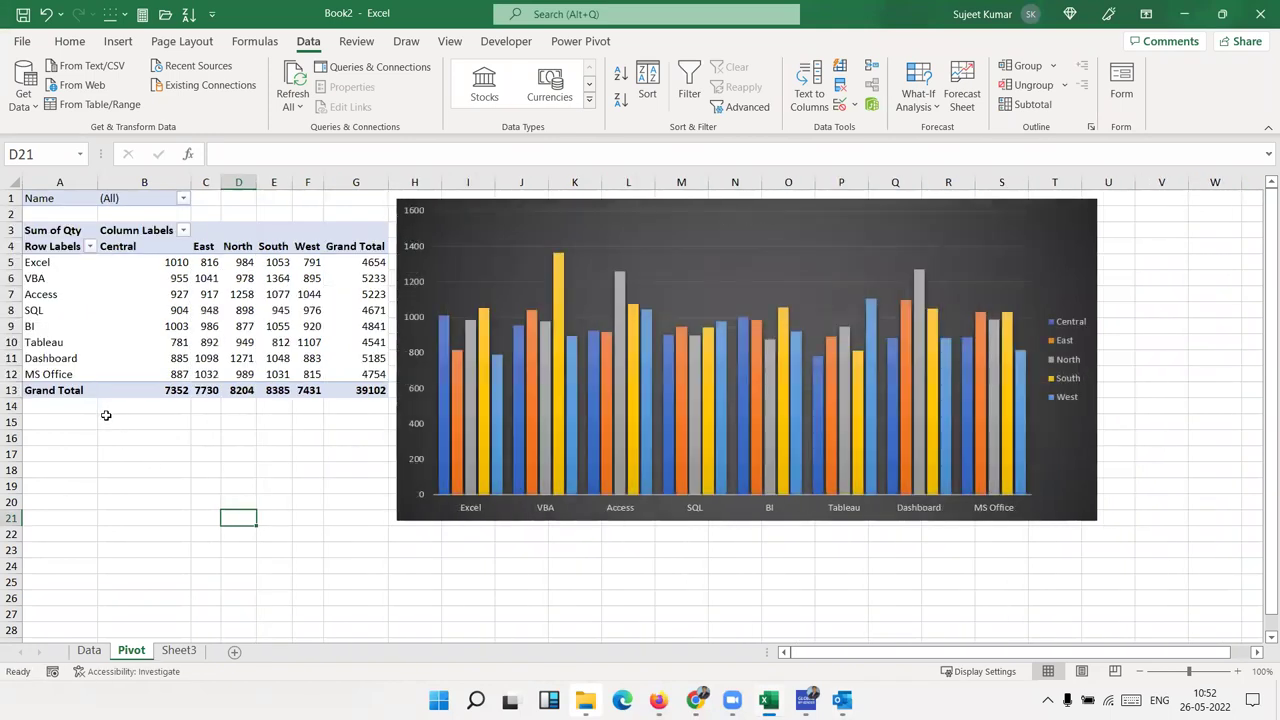
Select the report area from A27 up through column V.
{"action": "left_click", "coordinate": [48, 615]}
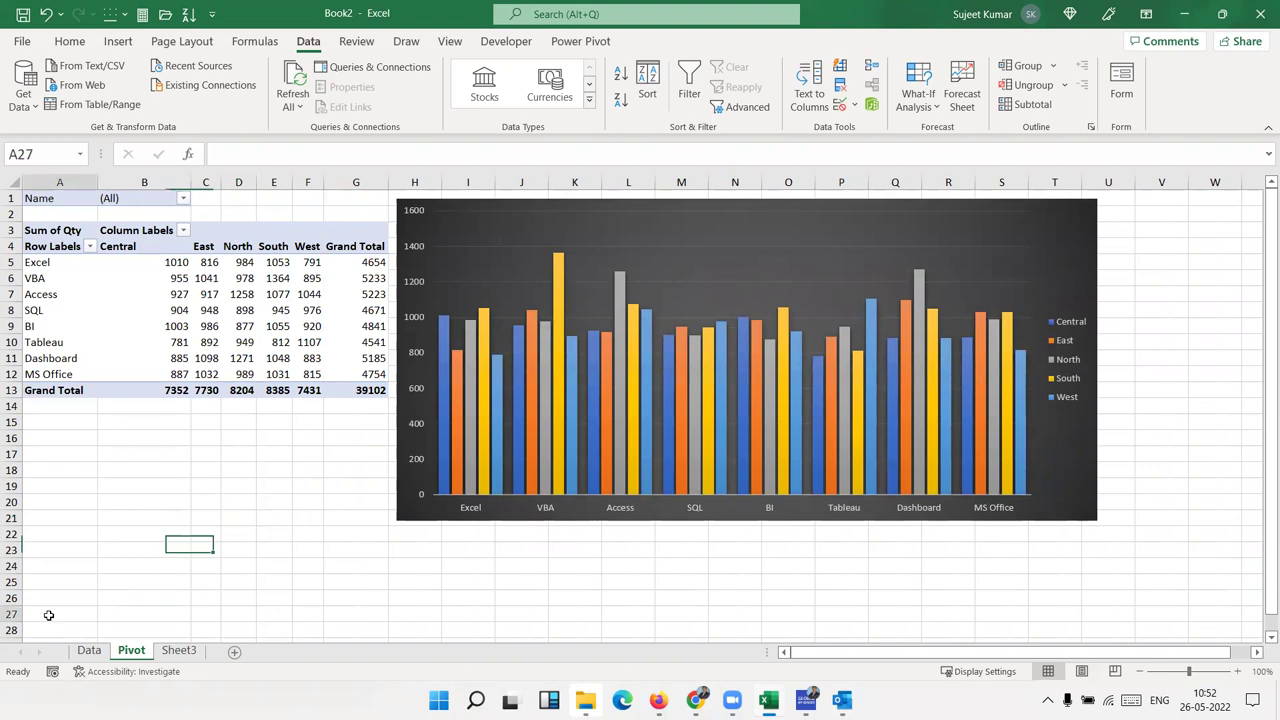
{"action": "left_click", "coordinate": [255, 42]}
{"action": "left_click", "coordinate": [306, 43]}
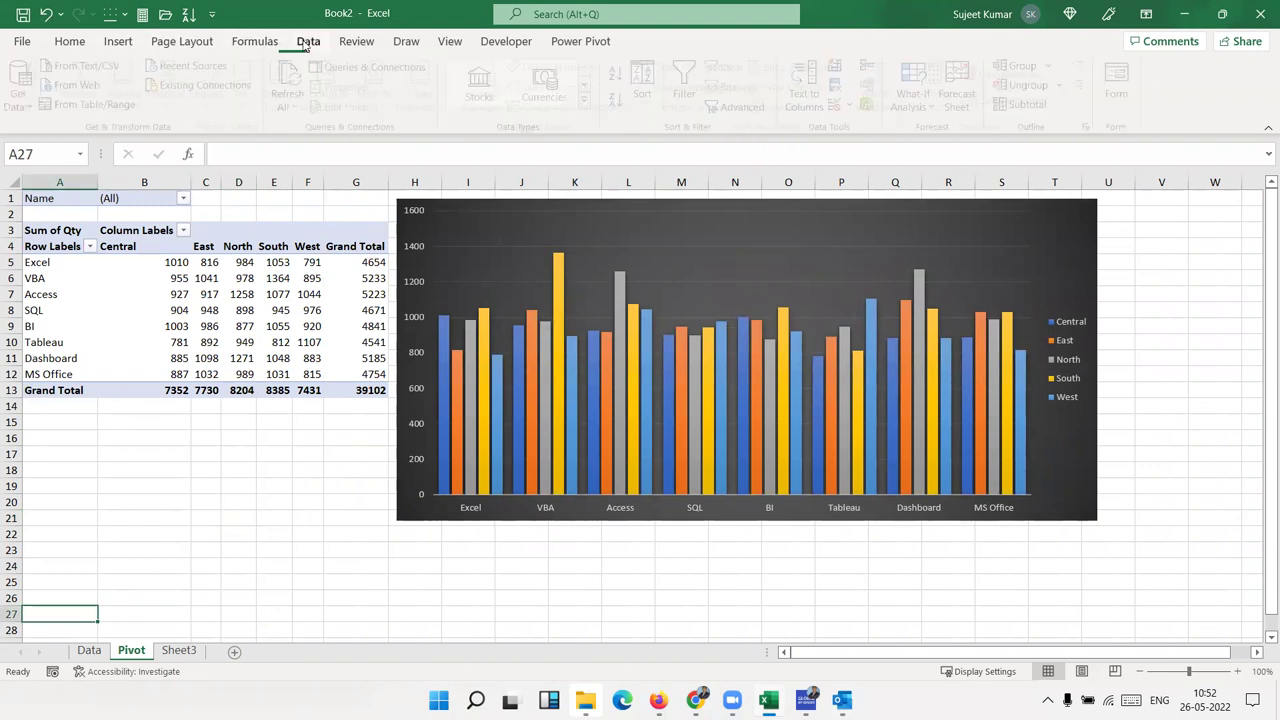
{"action": "left_click", "coordinate": [182, 42]}
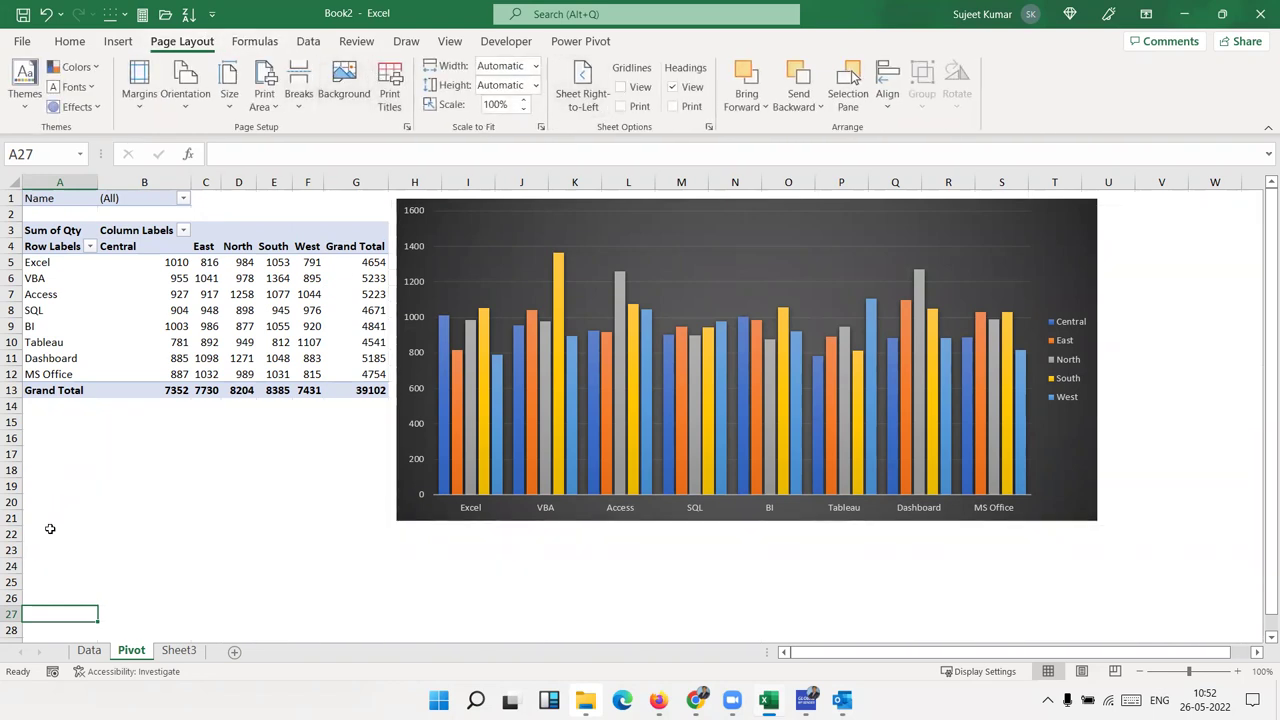
{"action": "mouse_move", "coordinate": [57, 613]}
{"action": "left_mouse_down"}
{"action": "mouse_move", "coordinate": [494, 147]}
{"action": "mouse_move", "coordinate": [391, 171]}
{"action": "left_mouse_up"}
{"action": "left_click_drag", "start_coordinate": [1075, 655], "coordinate": [750, 658]}
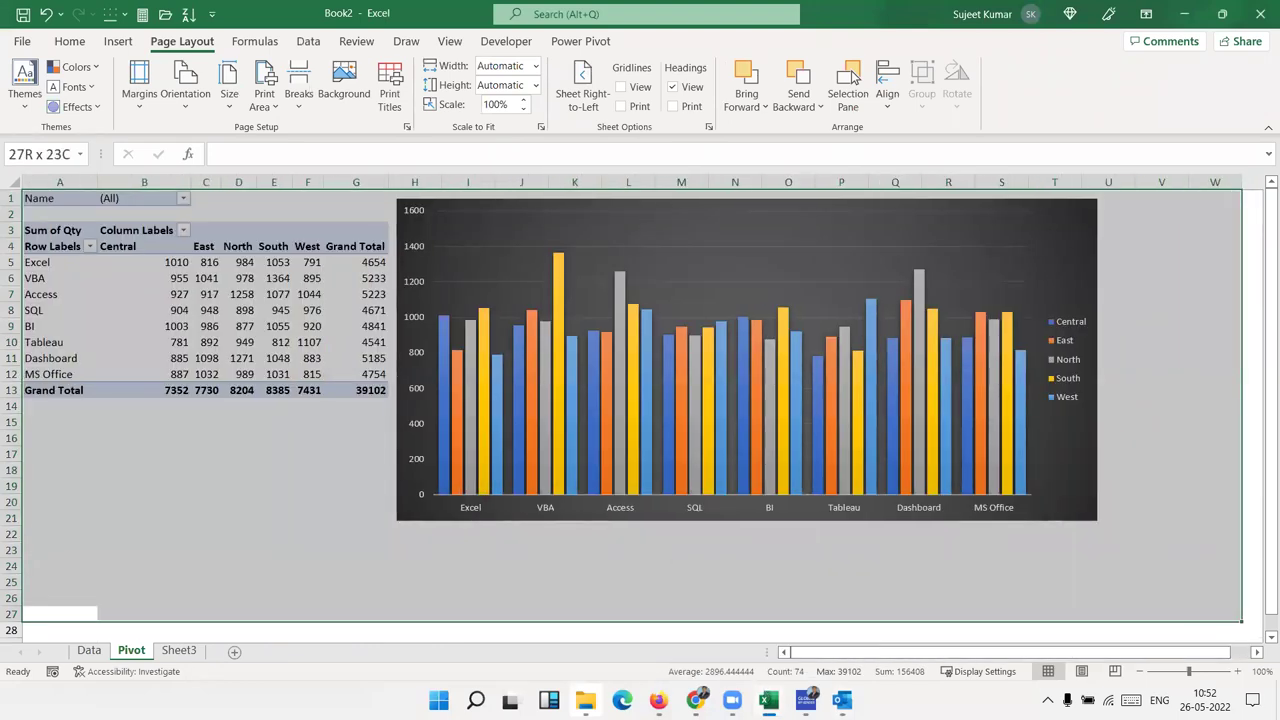
{"action": "scroll", "coordinate": [215, 380], "scroll_direction": "right", "scroll_amount": 2}
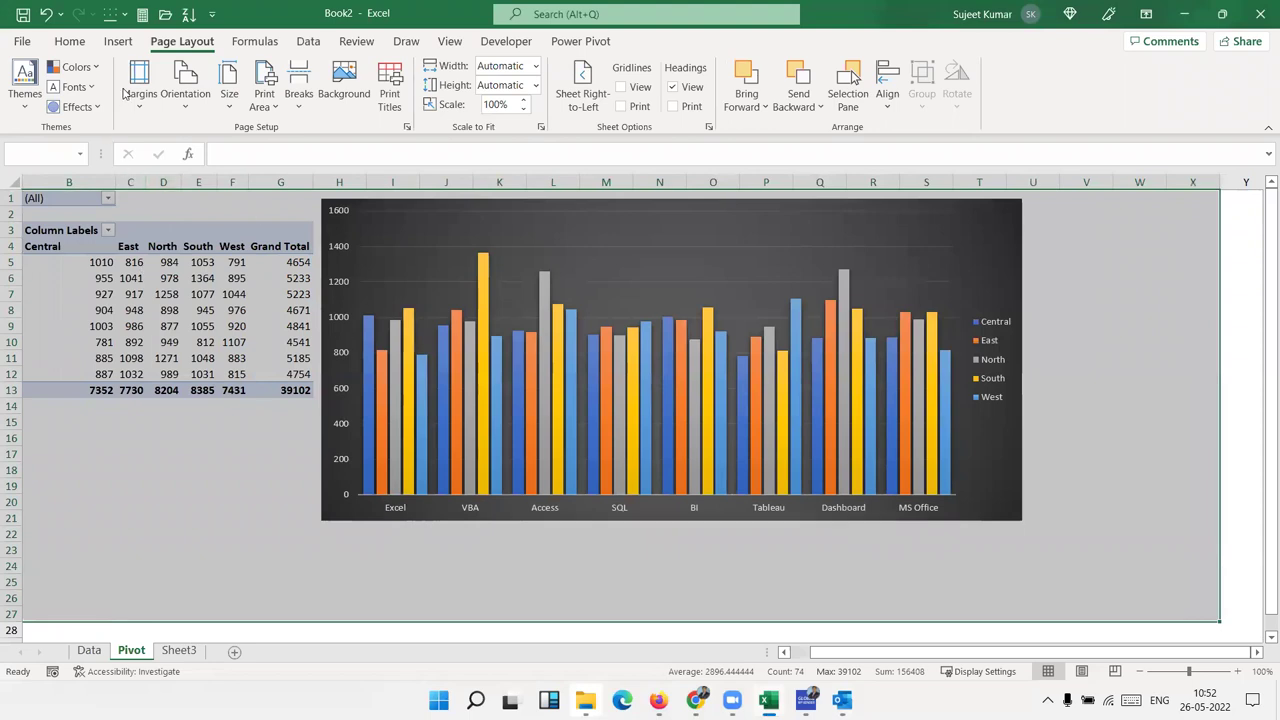
Define the workbook name 'mail' referring to Pivot!$A$1:$X$27.
{"action": "left_click", "coordinate": [255, 42]}
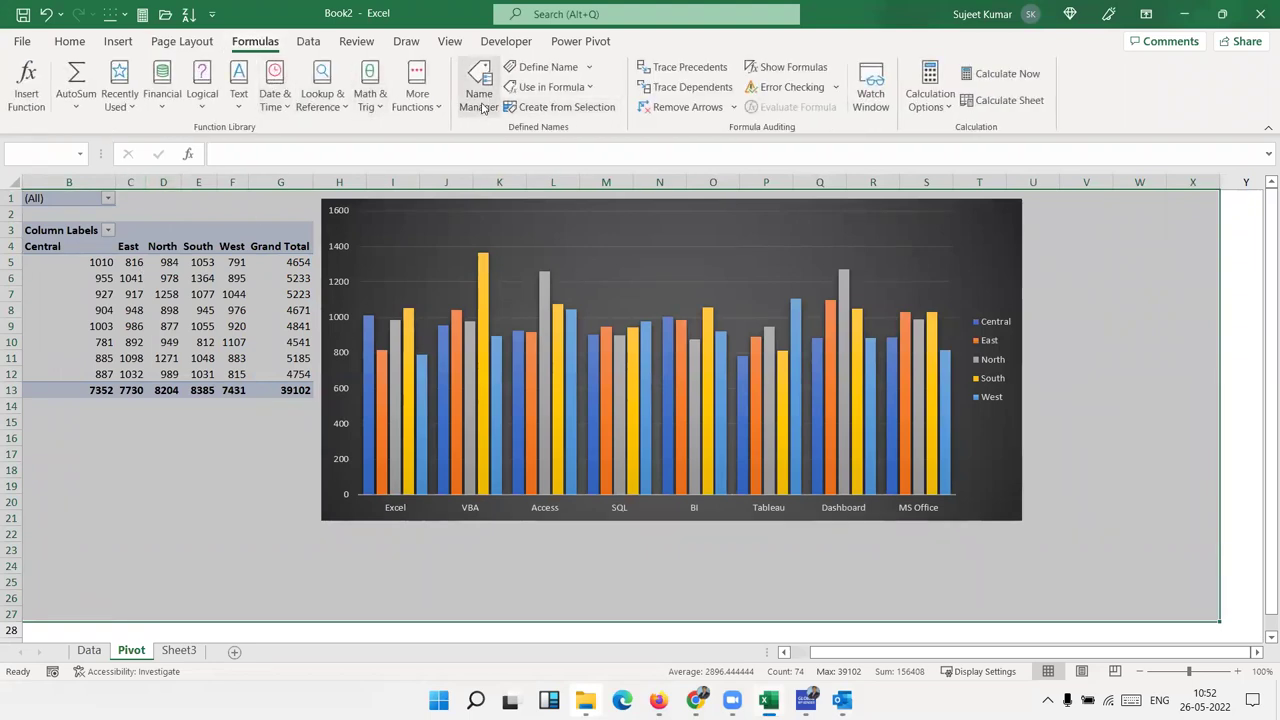
{"action": "left_click", "coordinate": [480, 95]}
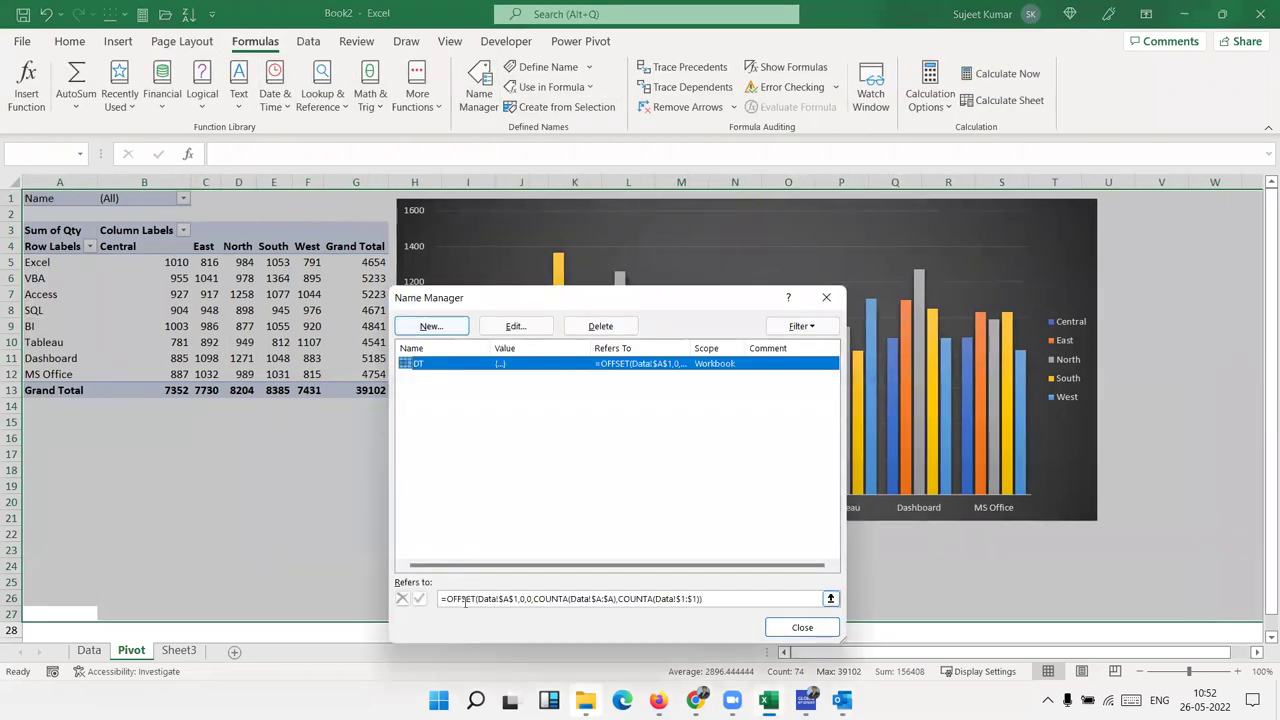
{"action": "key", "text": "Escape"}
{"action": "left_click", "coordinate": [545, 67]}
{"action": "type", "text": "Mail"}
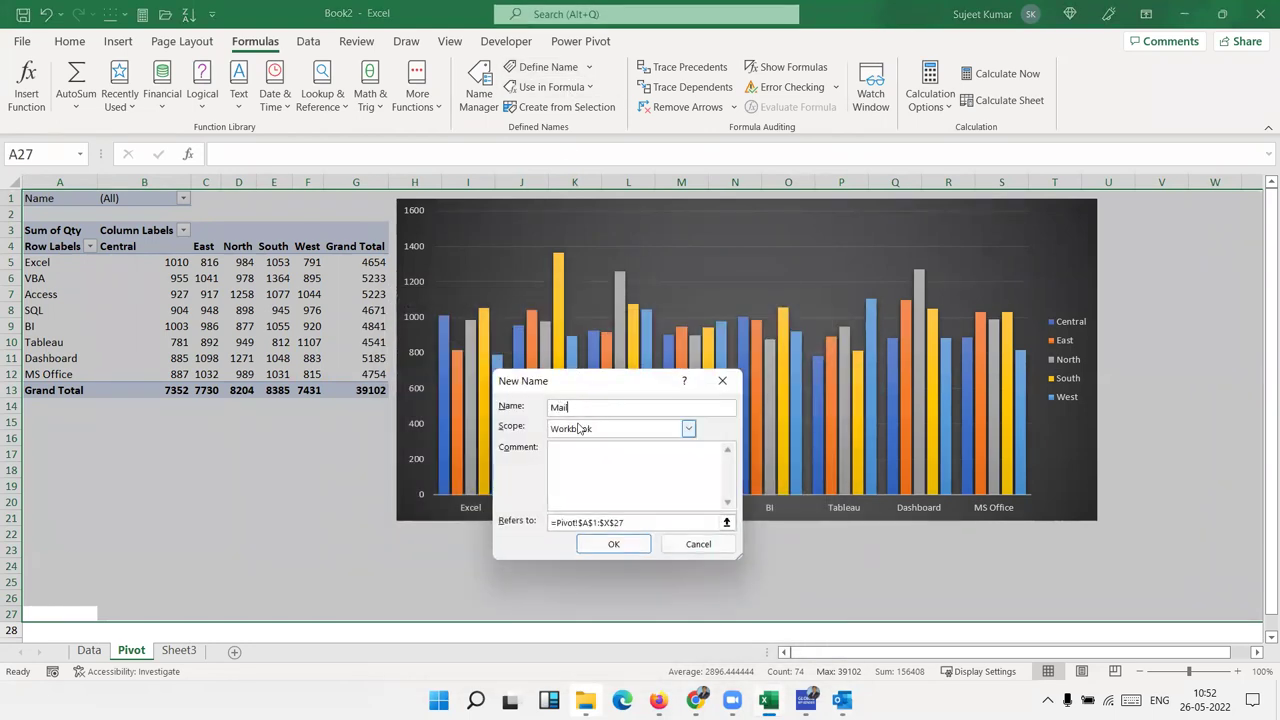
{"action": "key", "text": "BackSpace"}
{"action": "key", "text": "BackSpace"}
{"action": "key", "text": "BackSpace"}
{"action": "type", "text": "mail"}
{"action": "left_click", "coordinate": [614, 541]}
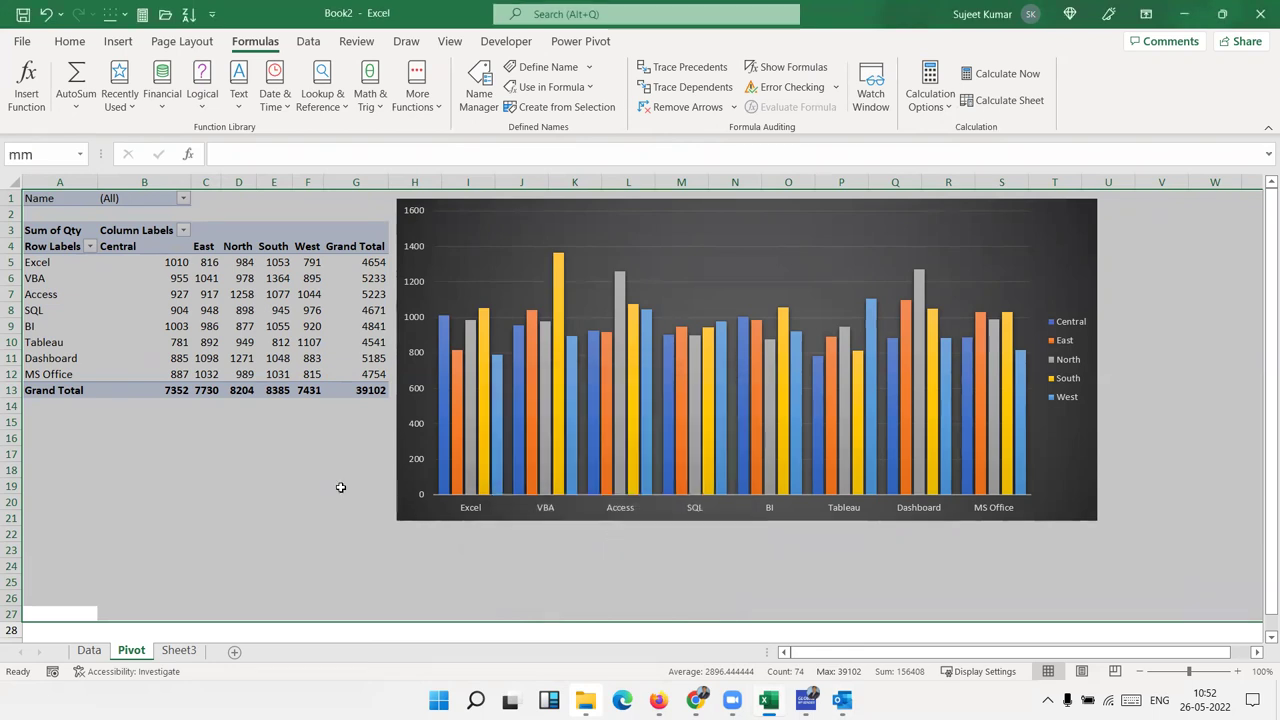
{"action": "left_click", "coordinate": [165, 471]}
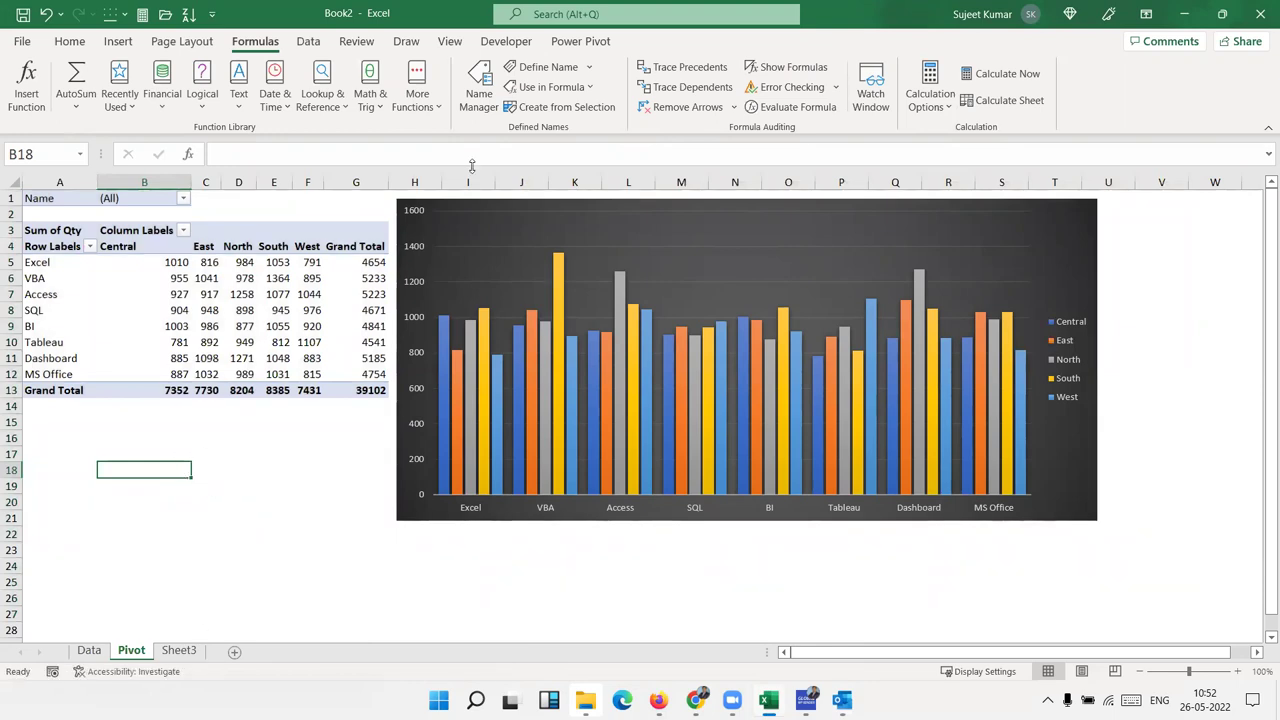
Add a new empty code module, Module1, in the VBA editor.
{"action": "left_click", "coordinate": [506, 41]}
{"action": "left_click", "coordinate": [23, 86]}
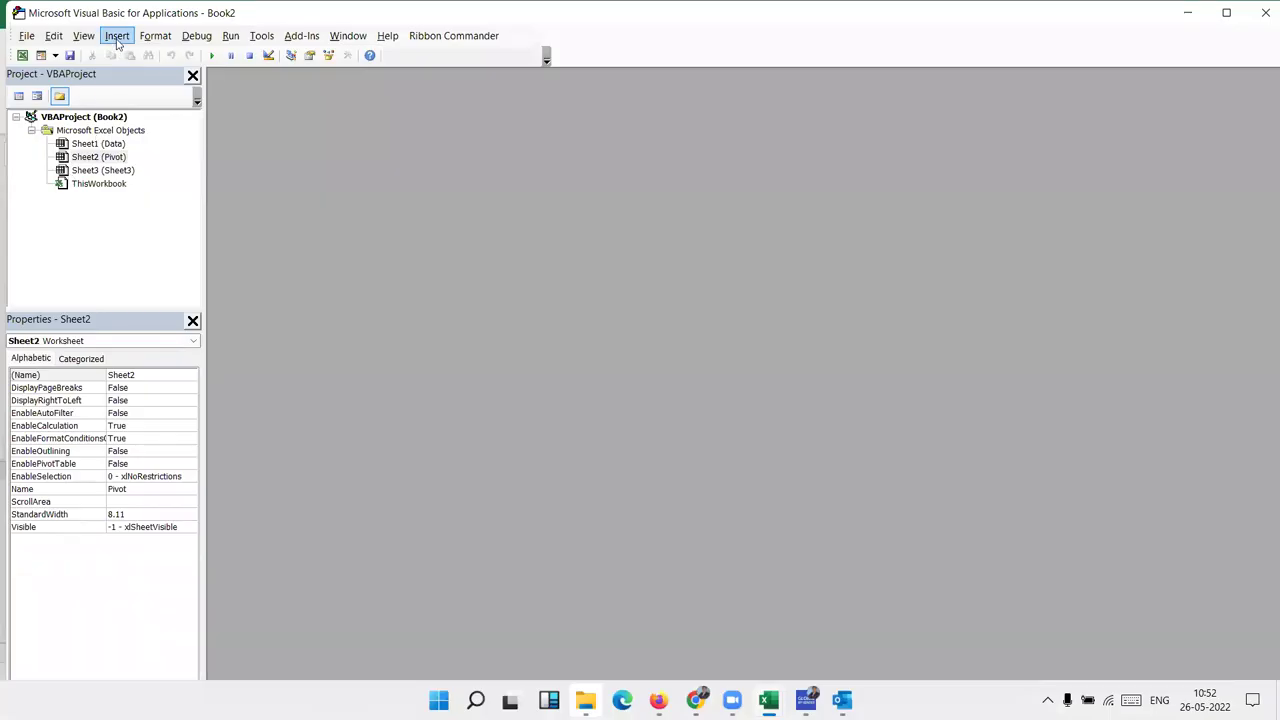
{"action": "left_click", "coordinate": [117, 35]}
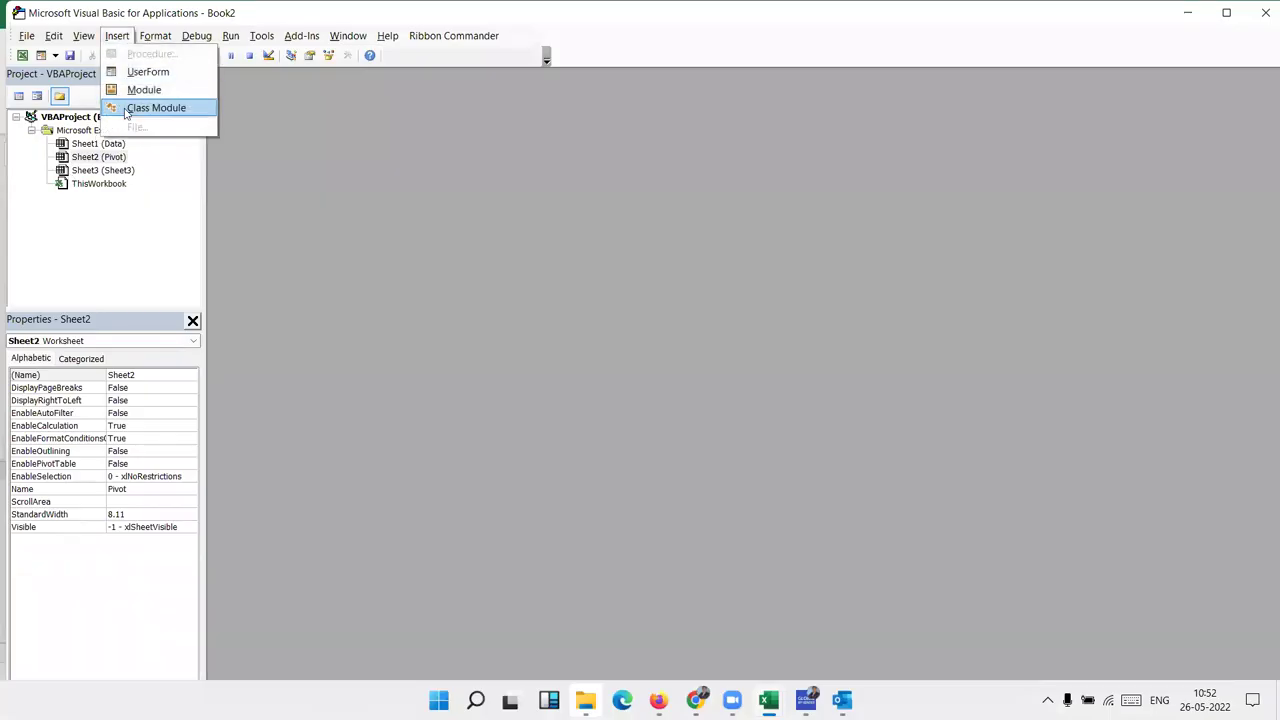
{"action": "left_click", "coordinate": [140, 89]}
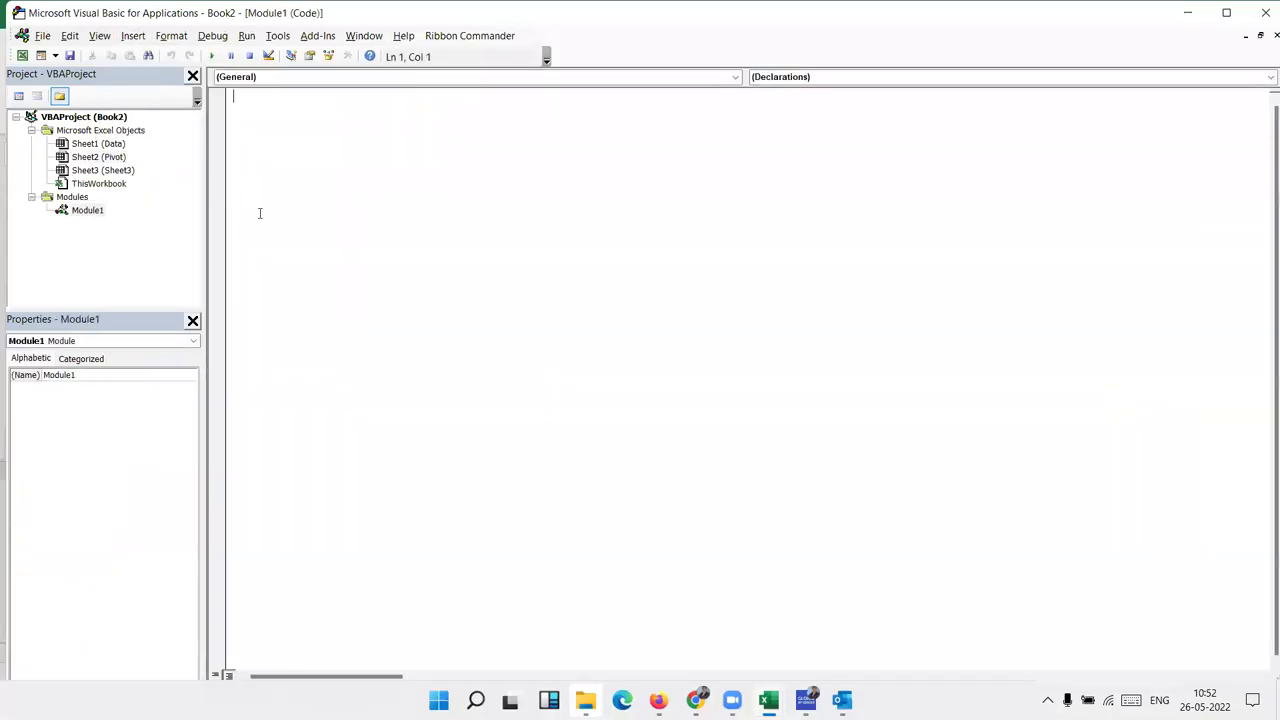
{"action": "key", "text": "alt+F11"}
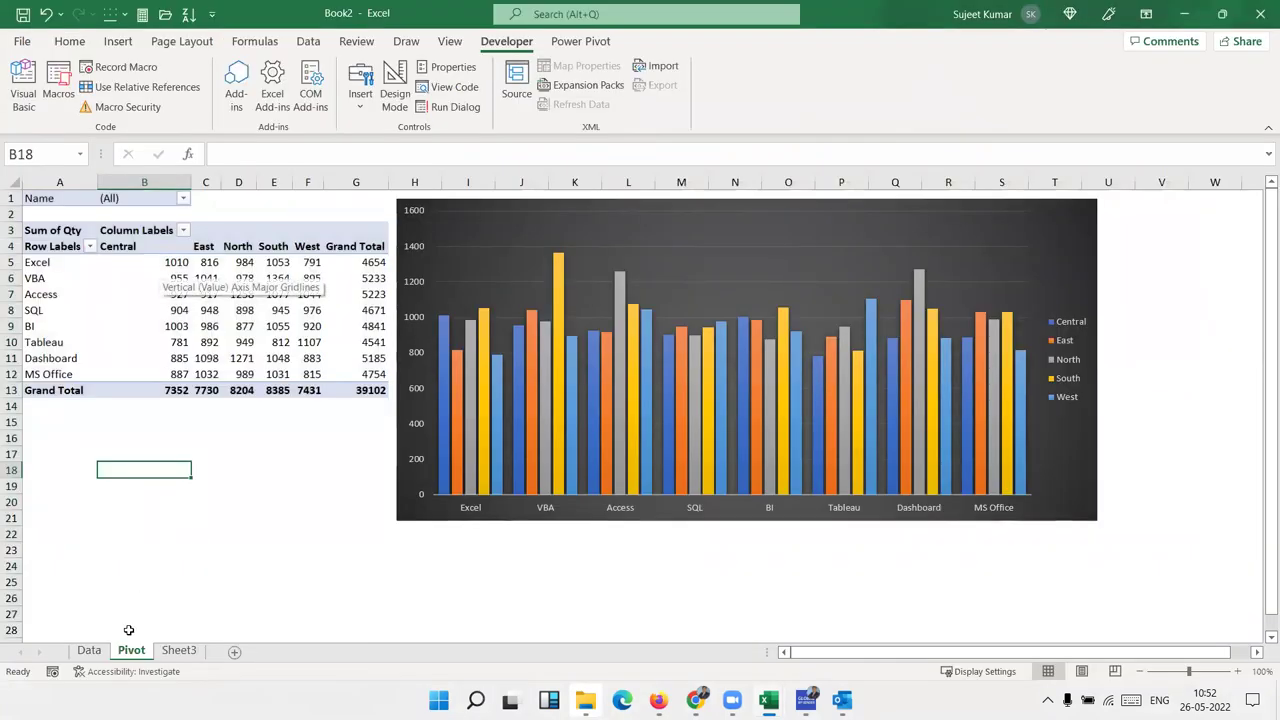
Rename Sheet3, the name and email sheet, to List.
{"action": "left_click", "coordinate": [100, 650]}
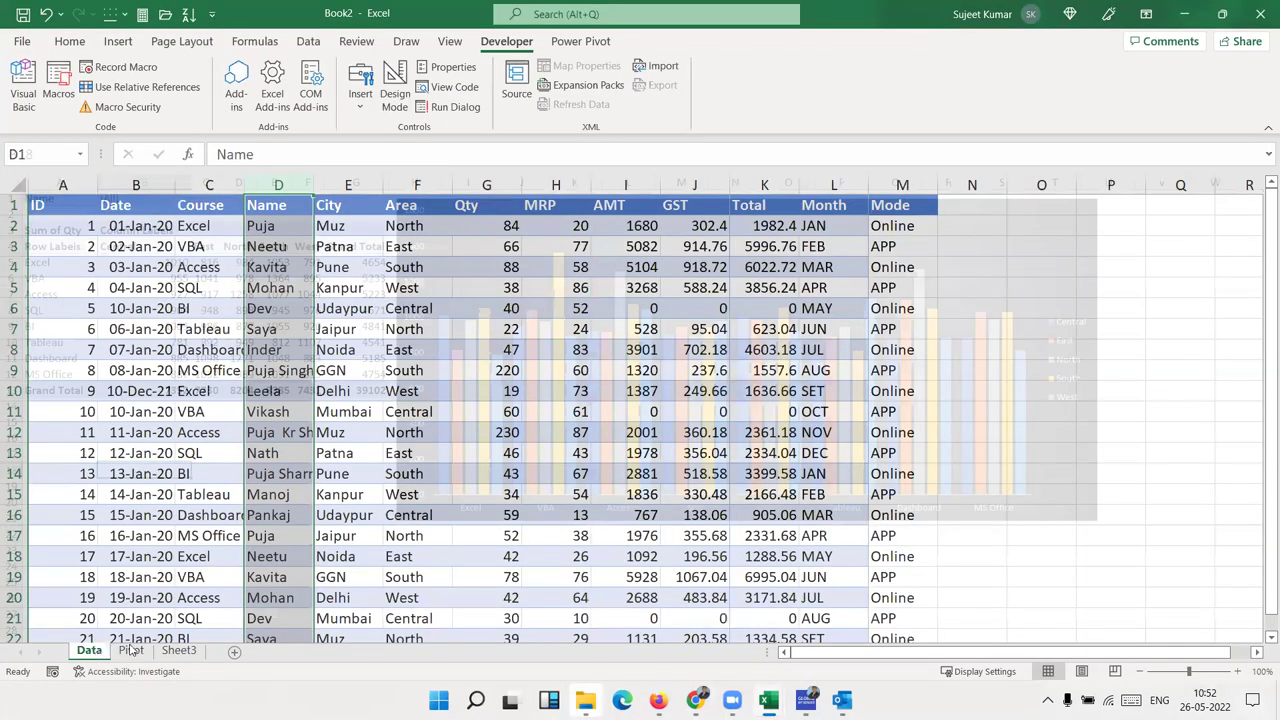
{"action": "left_click", "coordinate": [179, 651]}
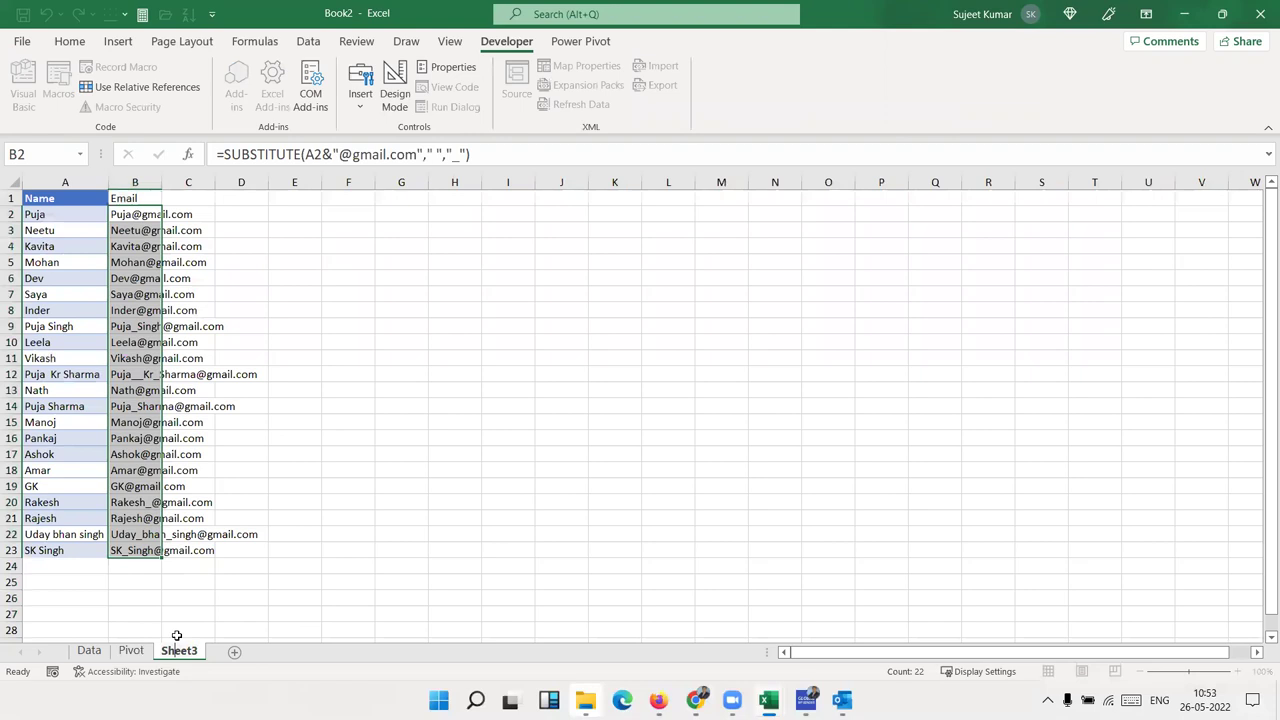
{"action": "left_click", "coordinate": [176, 636]}
{"action": "double_click", "coordinate": [181, 651]}
{"action": "type", "text": "List"}
{"action": "key", "text": "Return"}
Review the List sheet's email formula in B15 and the names in column A.
{"action": "left_click", "coordinate": [148, 422]}
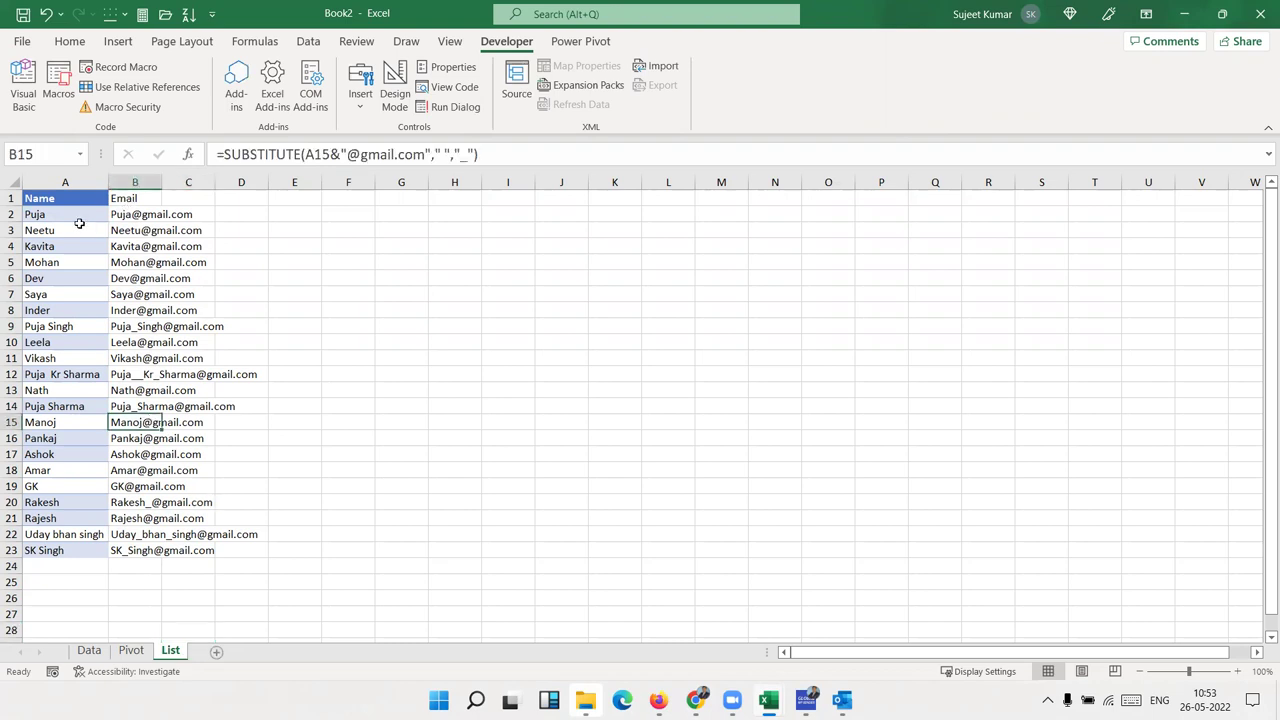
{"action": "left_click_drag", "start_coordinate": [66, 213], "coordinate": [56, 550]}
{"action": "left_click", "coordinate": [251, 371]}
{"action": "key", "text": "alt+F11"}
Declare the Sub rr_1() procedure in Module1.
{"action": "type", "text": "sub "}
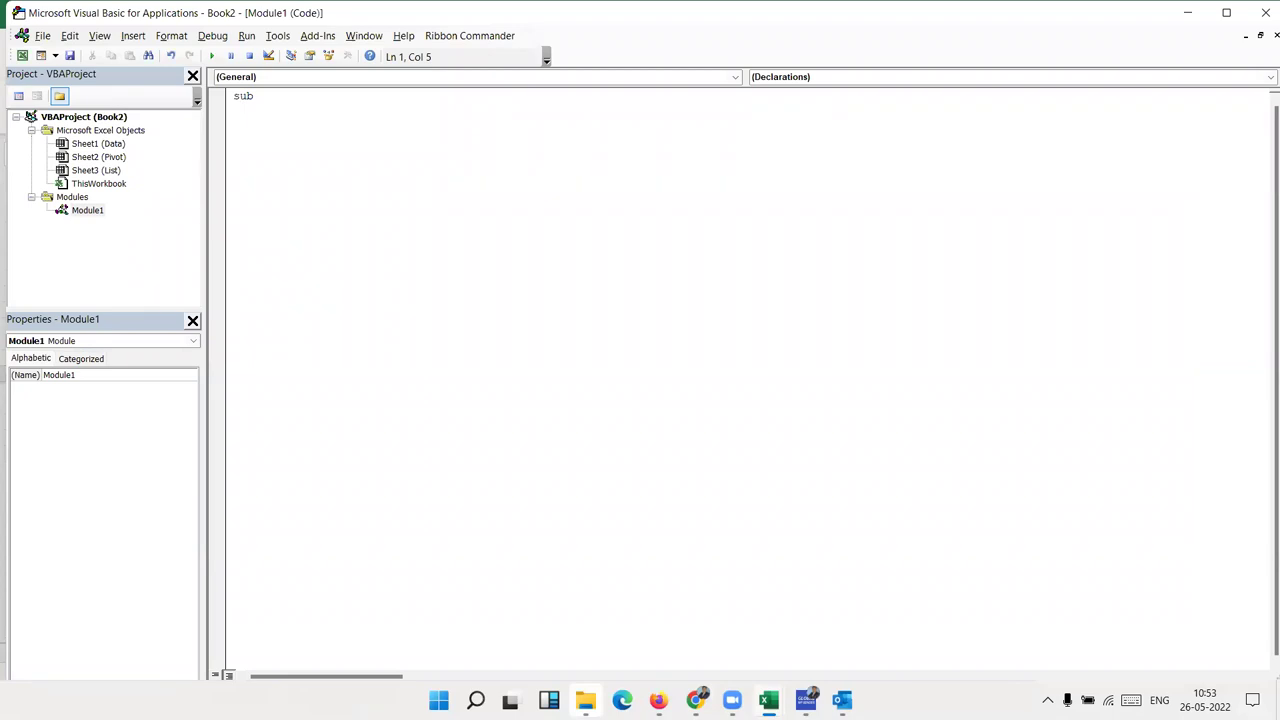
{"action": "type", "text": " ()"}
{"action": "key", "text": "Return"}
{"action": "key", "text": "Return"}
{"action": "key", "text": "Return"}
{"action": "key", "text": "Return"}
{"action": "key", "text": "Return"}
{"action": "key", "text": "Return"}
{"action": "key", "text": "Up"}
{"action": "key", "text": "Up"}
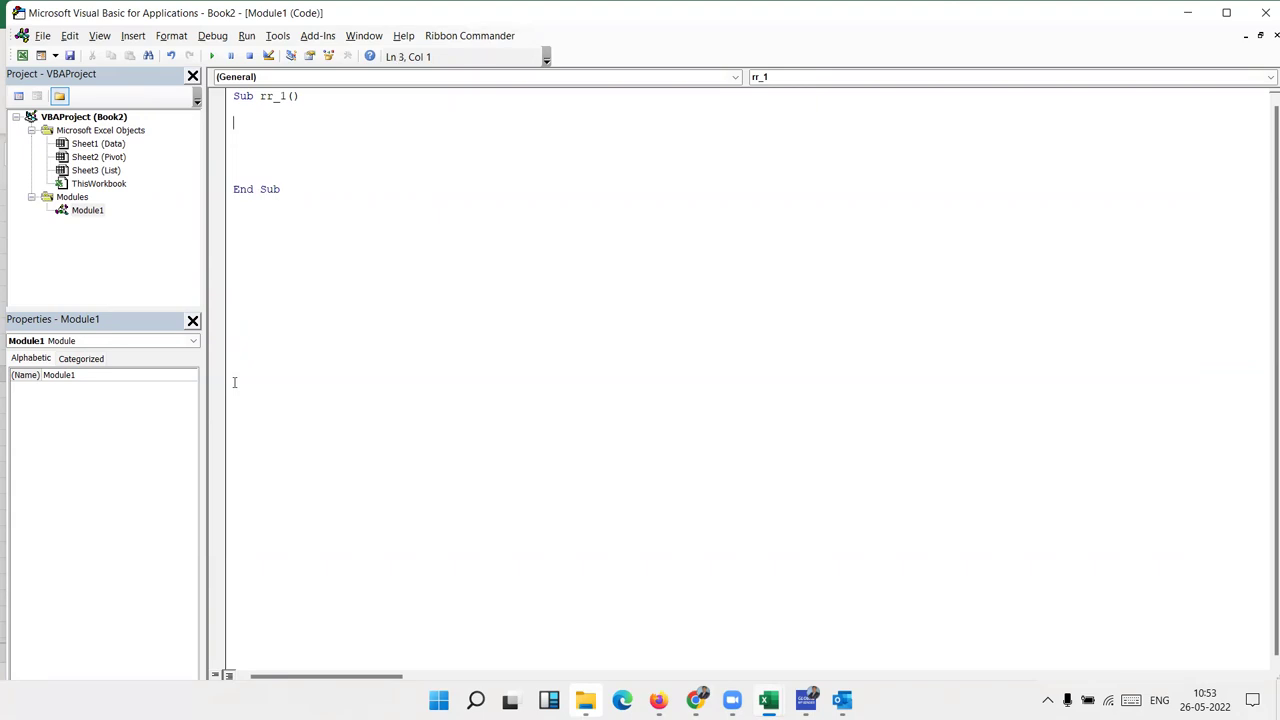
Add a For i = 2 To 23 … Next i loop, sized to the List sheet's names.
{"action": "type", "text": "for i="}
{"action": "type", "text": " 1 to"}
{"action": "key", "text": "alt+F11"}
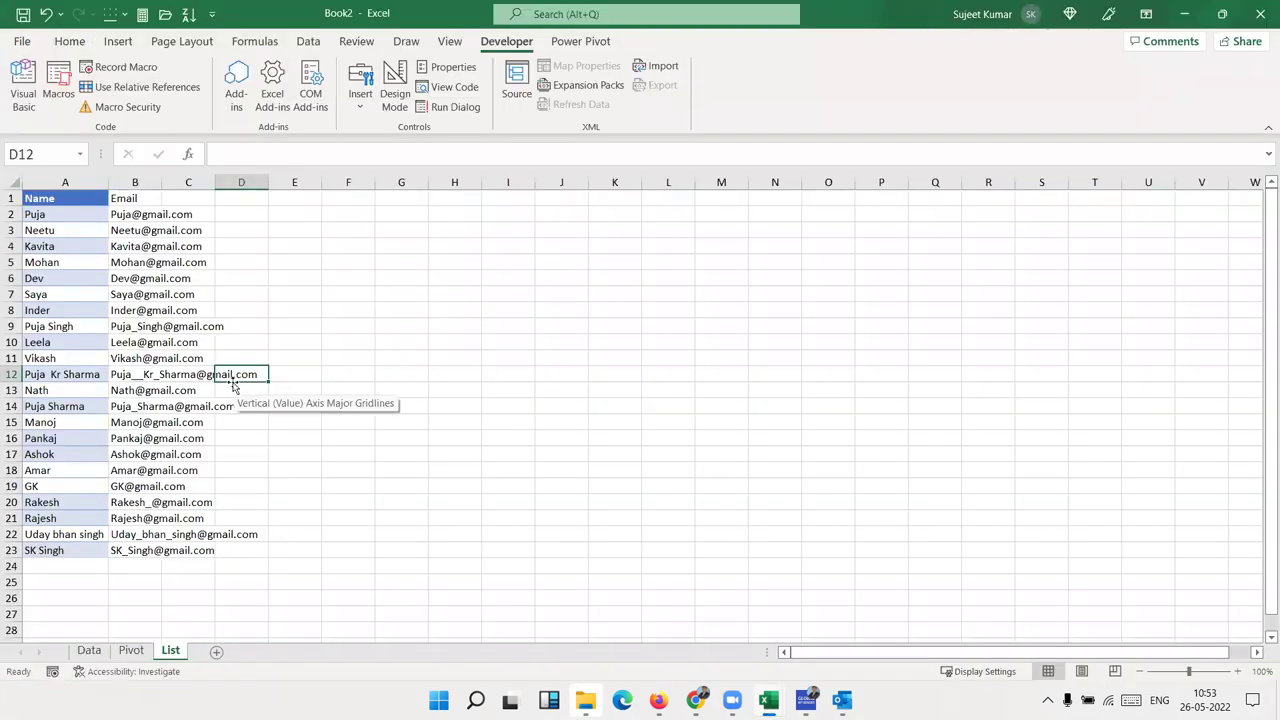
{"action": "key", "text": "alt+F11"}
{"action": "type", "text": "23"}
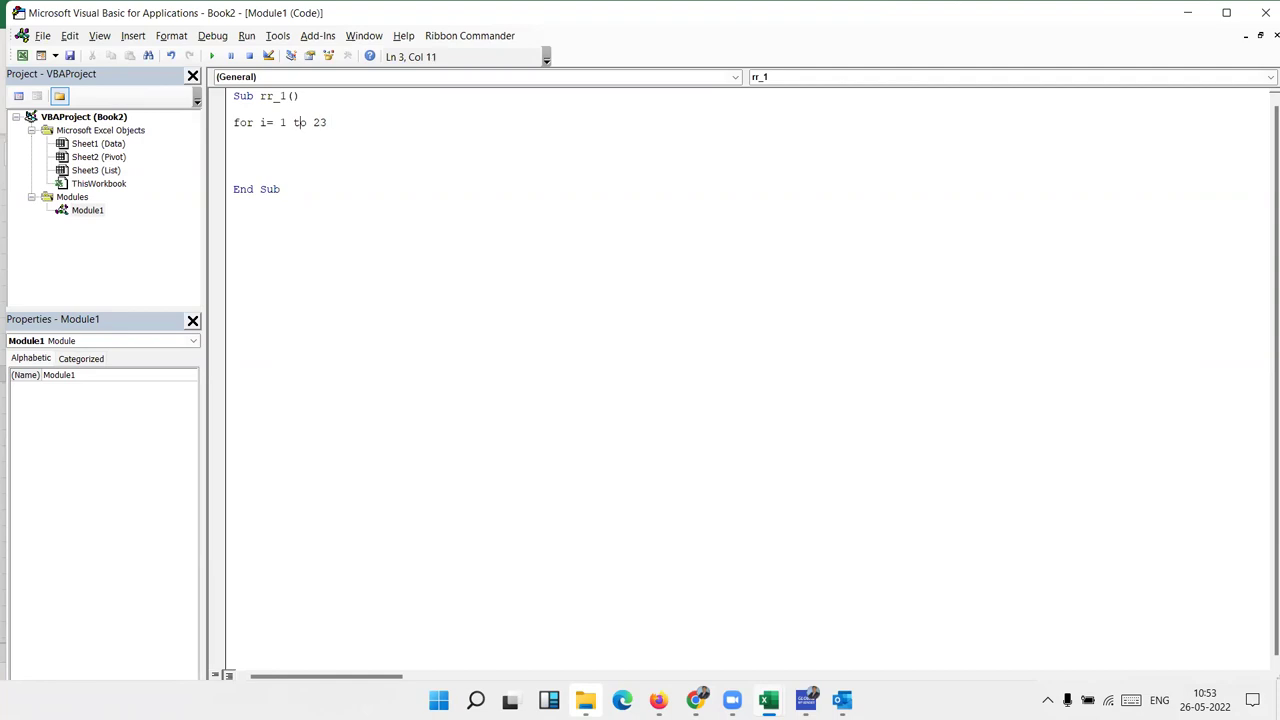
{"action": "key", "text": "BackSpace"}
{"action": "type", "text": "2"}
{"action": "key", "text": "Down"}
{"action": "key", "text": "Down"}
{"action": "type", "text": "next"}
{"action": "key", "text": "Return"}
{"action": "key", "text": "Up"}
{"action": "key", "text": "Up"}
{"action": "key", "text": "Up"}
{"action": "key", "text": "Return"}
{"action": "key", "text": "Return"}
{"action": "key", "text": "Return"}
{"action": "key", "text": "alt+F11"}
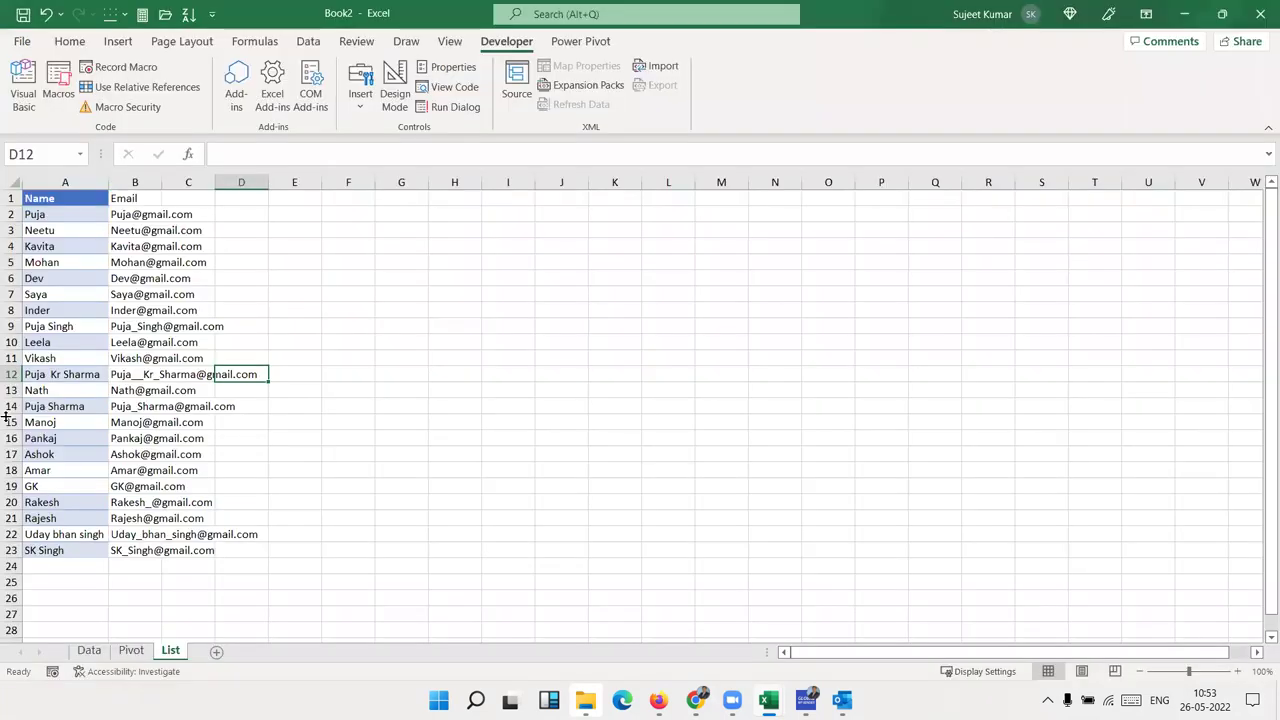
{"action": "left_click", "coordinate": [88, 215]}
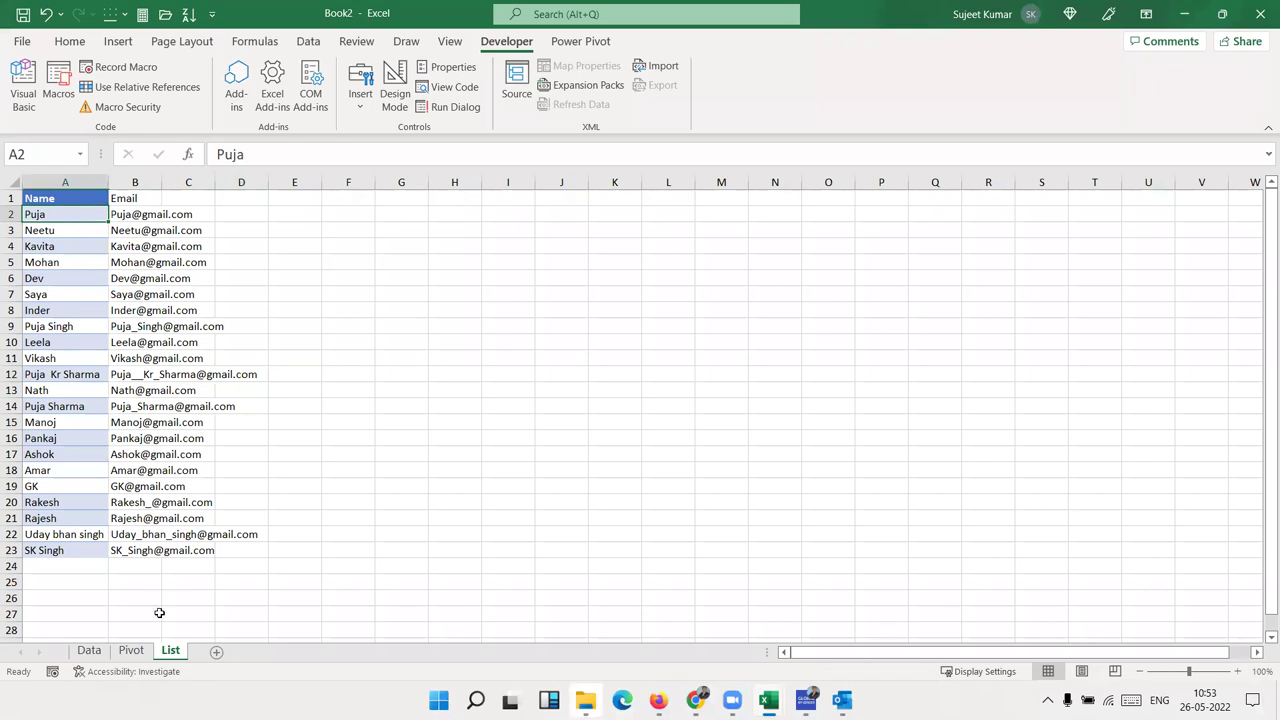
Go to the Pivot sheet and look at the pivot's Name filter.
{"action": "left_click", "coordinate": [131, 650]}
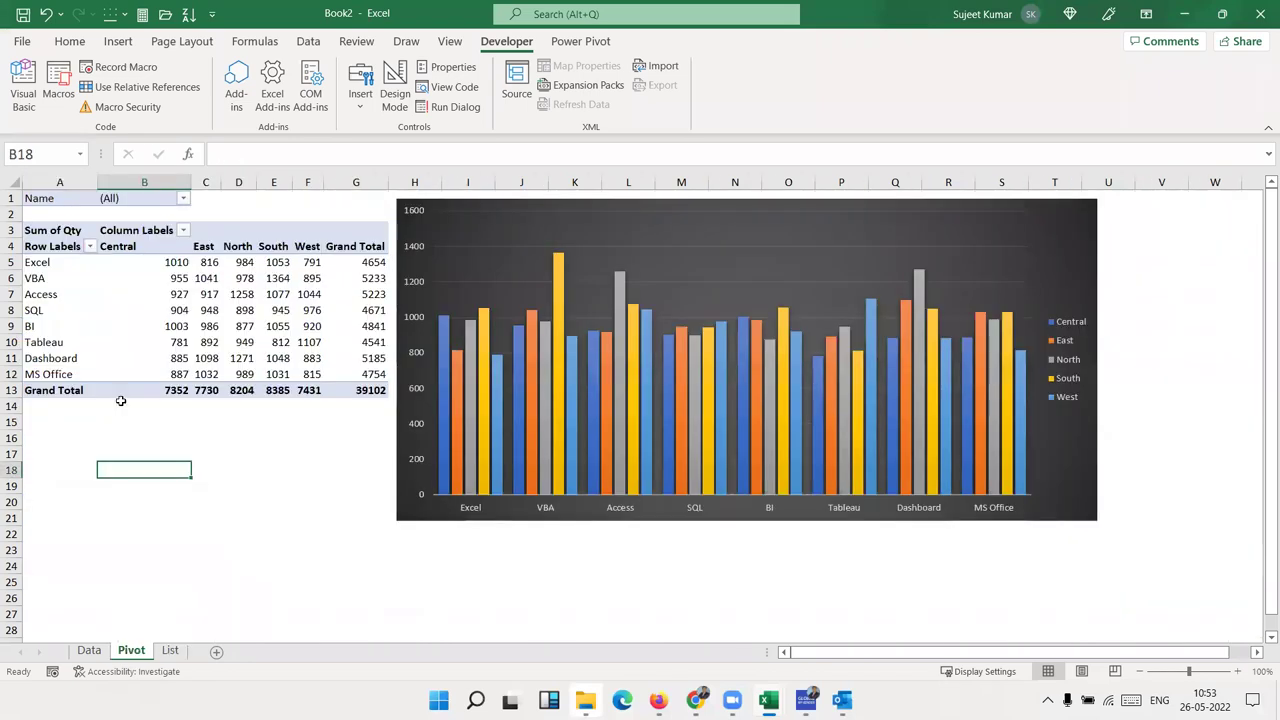
{"action": "left_click", "coordinate": [183, 199]}
{"action": "key", "text": "Escape"}
Record Macro1 filtering the pivot's Name field to Mohan, then stop recording.
{"action": "left_click", "coordinate": [52, 671]}
{"action": "left_click", "coordinate": [658, 572]}
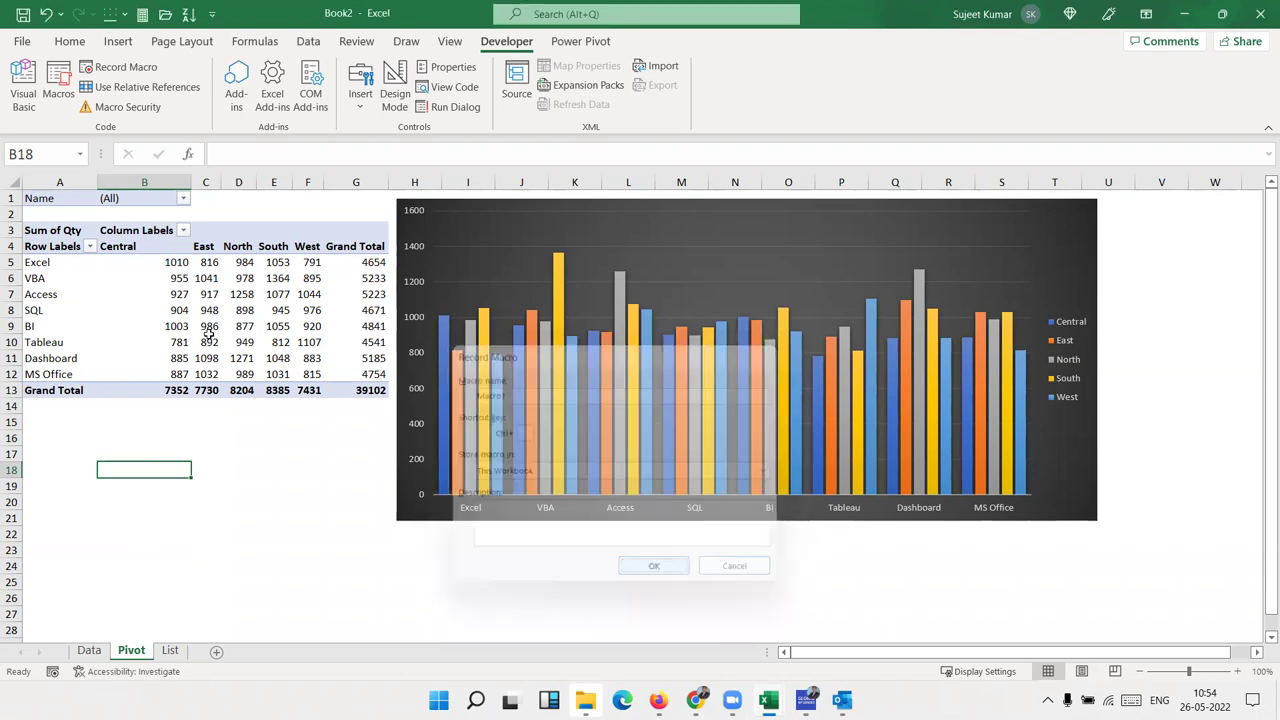
{"action": "left_click", "coordinate": [183, 198]}
{"action": "left_click", "coordinate": [36, 265]}
{"action": "left_click", "coordinate": [101, 412]}
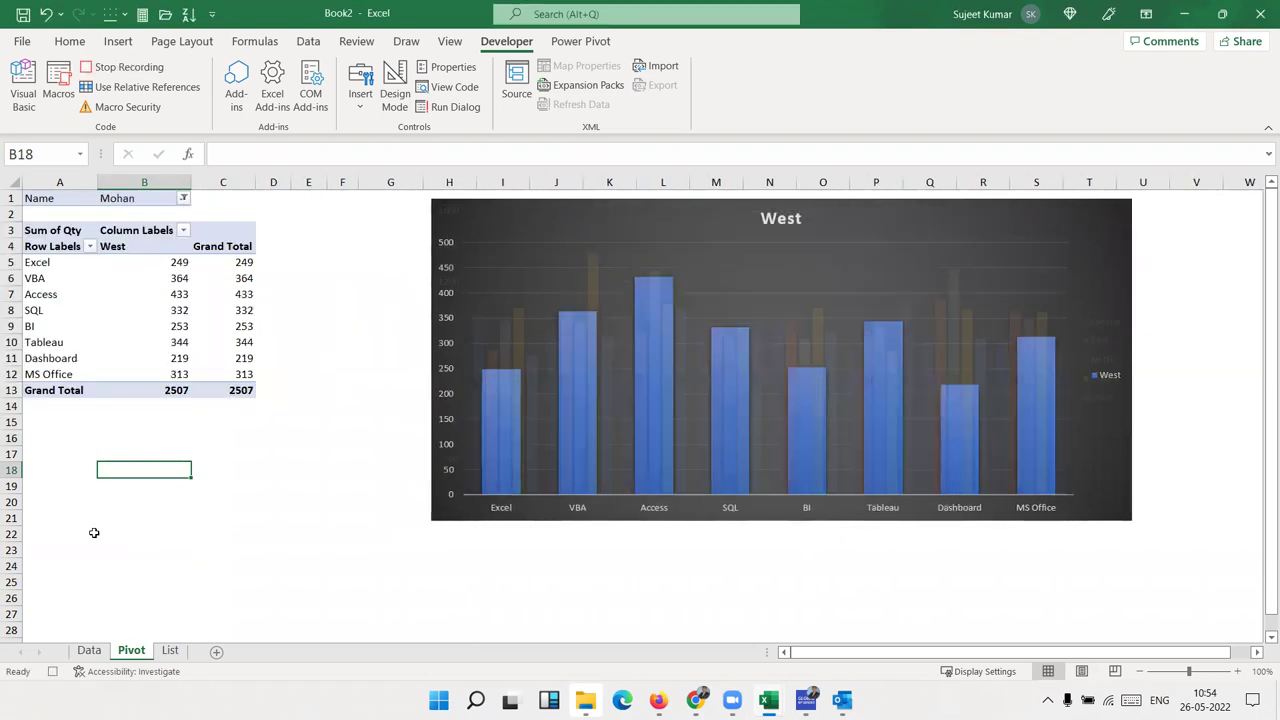
{"action": "left_click", "coordinate": [52, 673]}
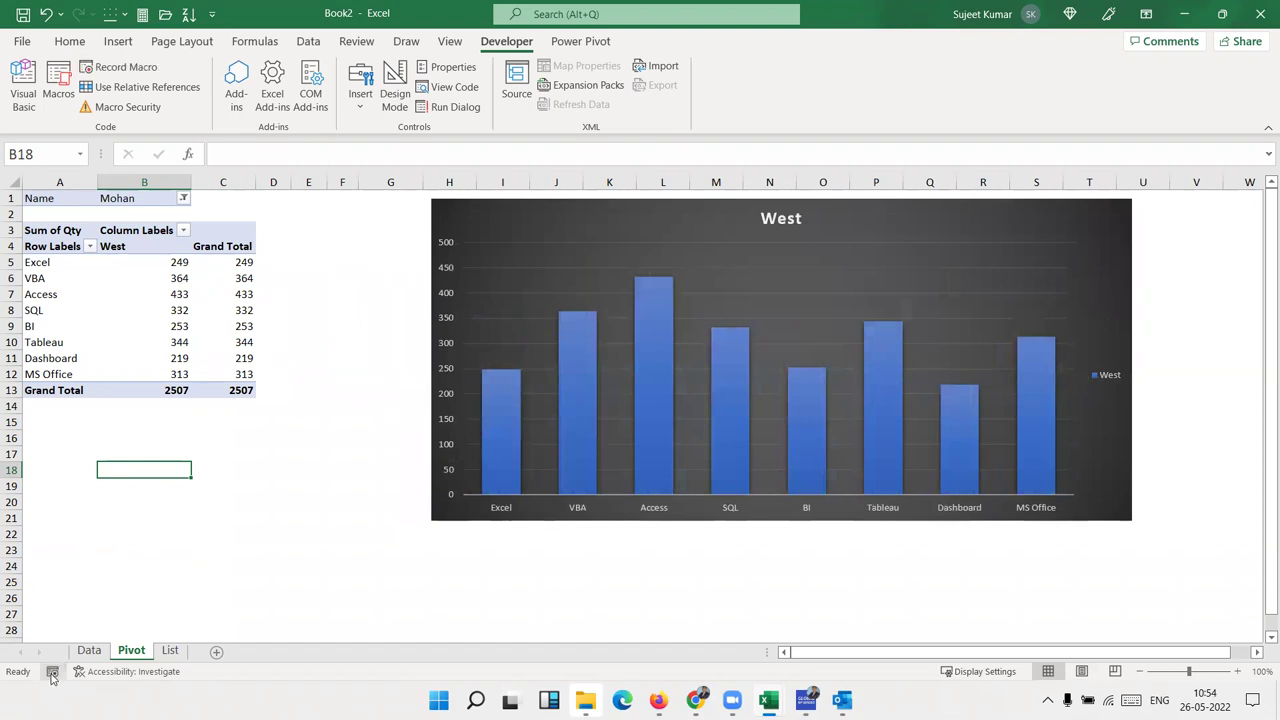
{"action": "left_click", "coordinate": [150, 314]}
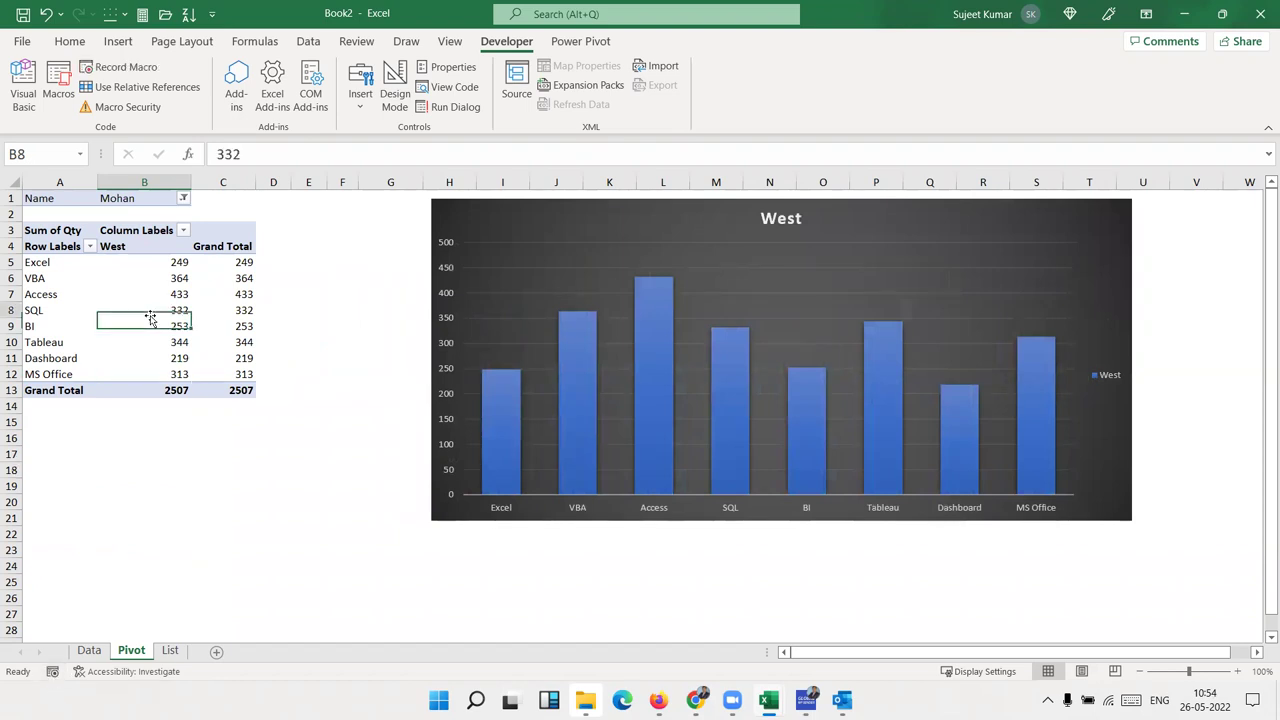
{"action": "key", "text": "alt+F11"}
Copy the recorded PivotTable6 CurrentPage line from Macro1 in Module2.
{"action": "left_click", "coordinate": [83, 240]}
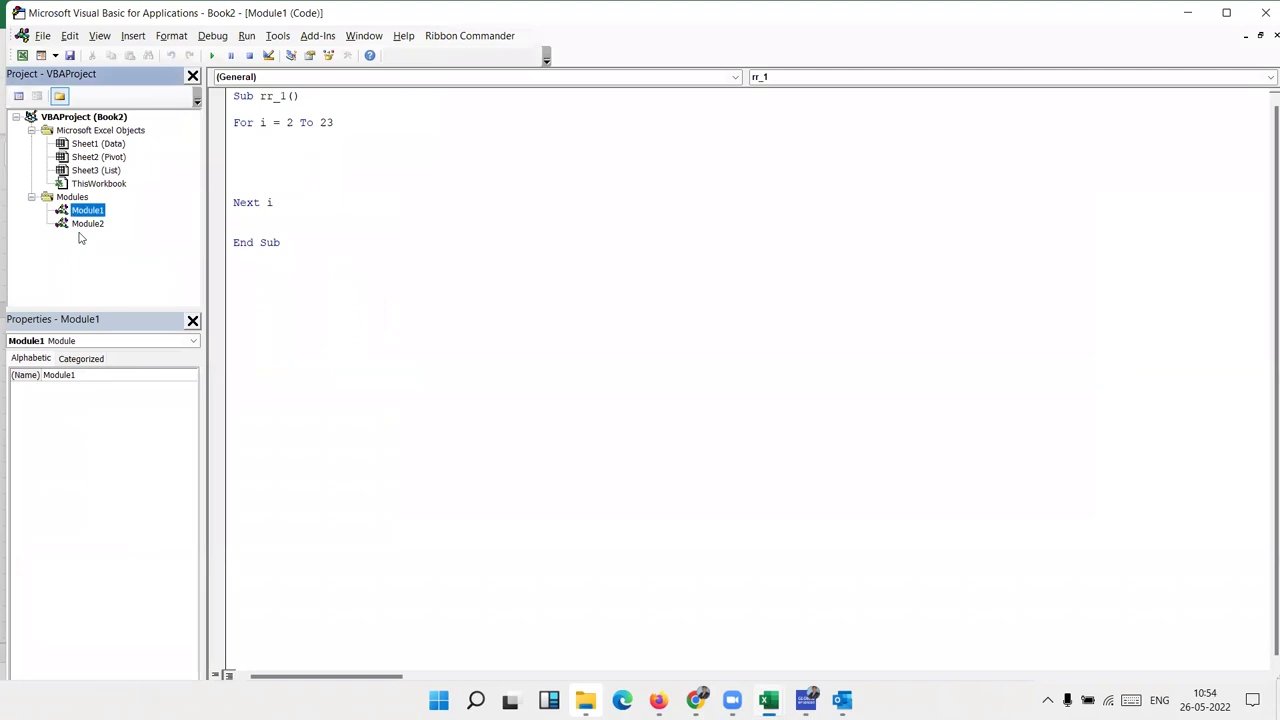
{"action": "double_click", "coordinate": [87, 224]}
{"action": "left_click", "coordinate": [377, 175]}
{"action": "left_click", "coordinate": [475, 176]}
{"action": "left_click", "coordinate": [628, 176]}
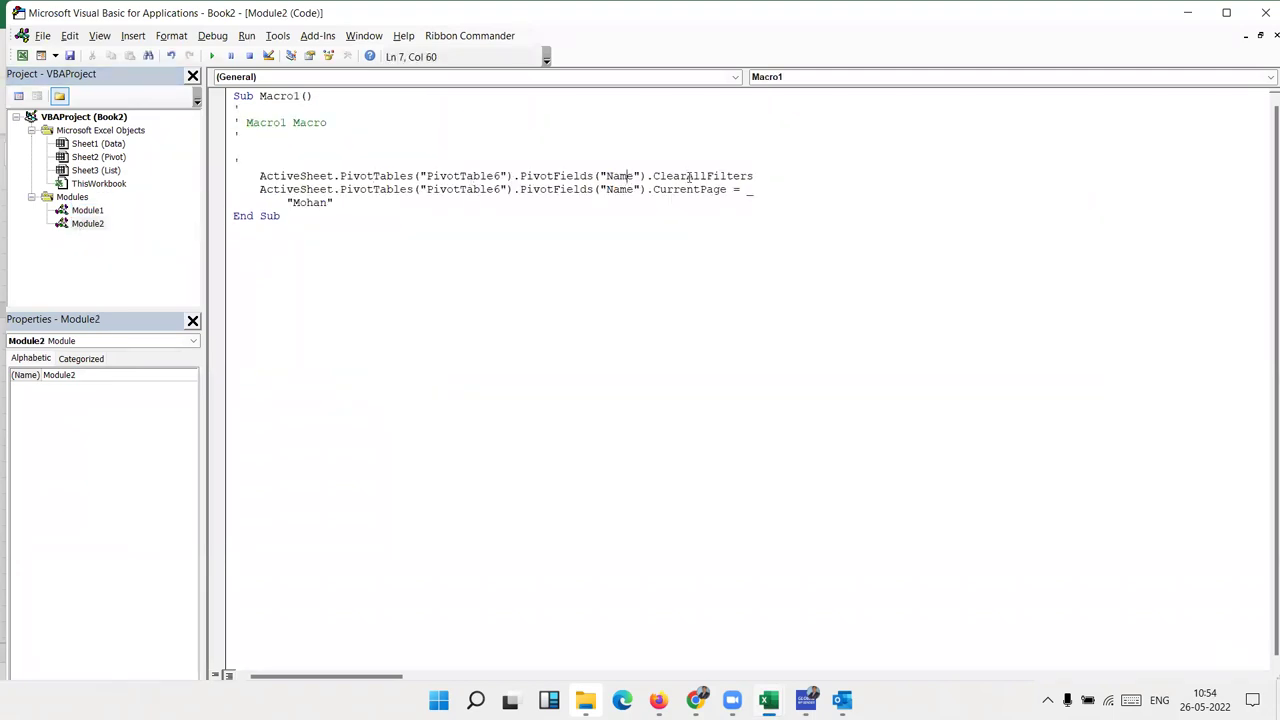
{"action": "left_click", "coordinate": [769, 176]}
{"action": "left_click_drag", "start_coordinate": [331, 203], "coordinate": [255, 193]}
{"action": "key", "text": "ctrl+c"}
Paste the line inside the rr_1 loop and delete the hard-coded Mohan.
{"action": "double_click", "coordinate": [75, 212]}
{"action": "left_click", "coordinate": [244, 158]}
{"action": "key", "text": "ctrl+v"}
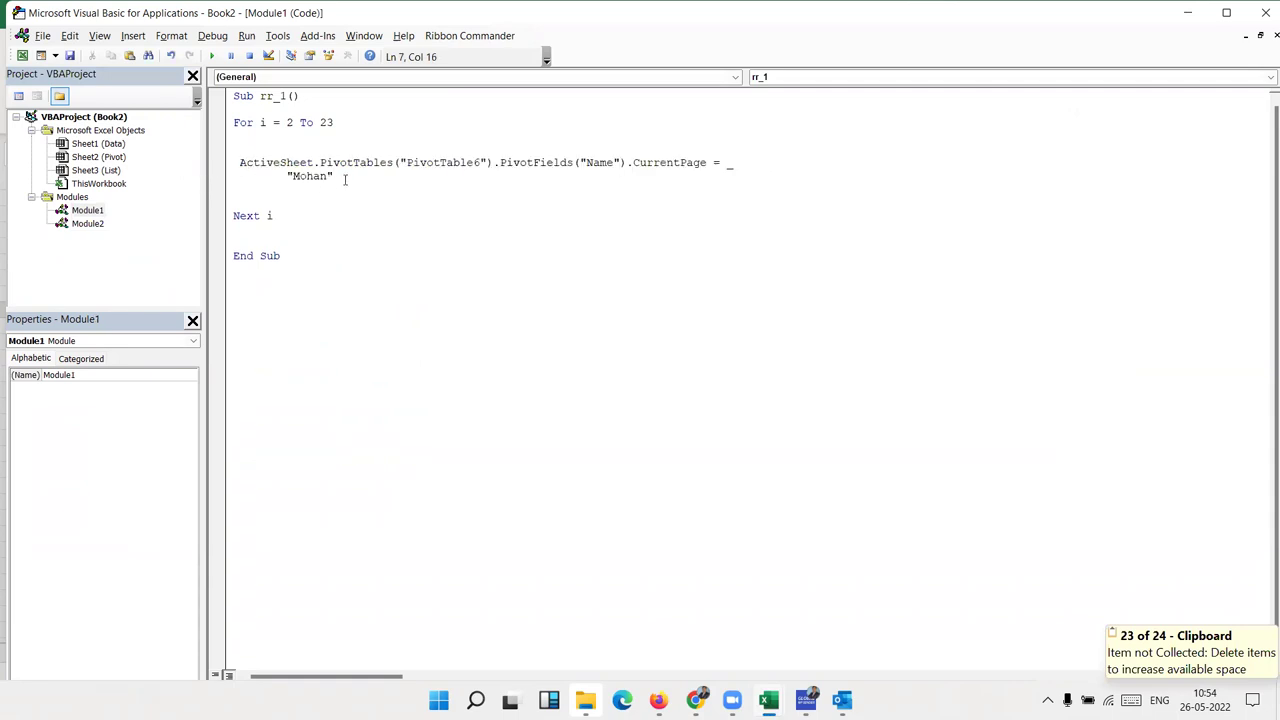
{"action": "key", "text": "BackSpace"}
{"action": "key", "text": "BackSpace"}
{"action": "key", "text": "BackSpace"}
{"action": "key", "text": "BackSpace"}
{"action": "key", "text": "BackSpace"}
{"action": "key", "text": "BackSpace"}
{"action": "key", "text": "BackSpace"}
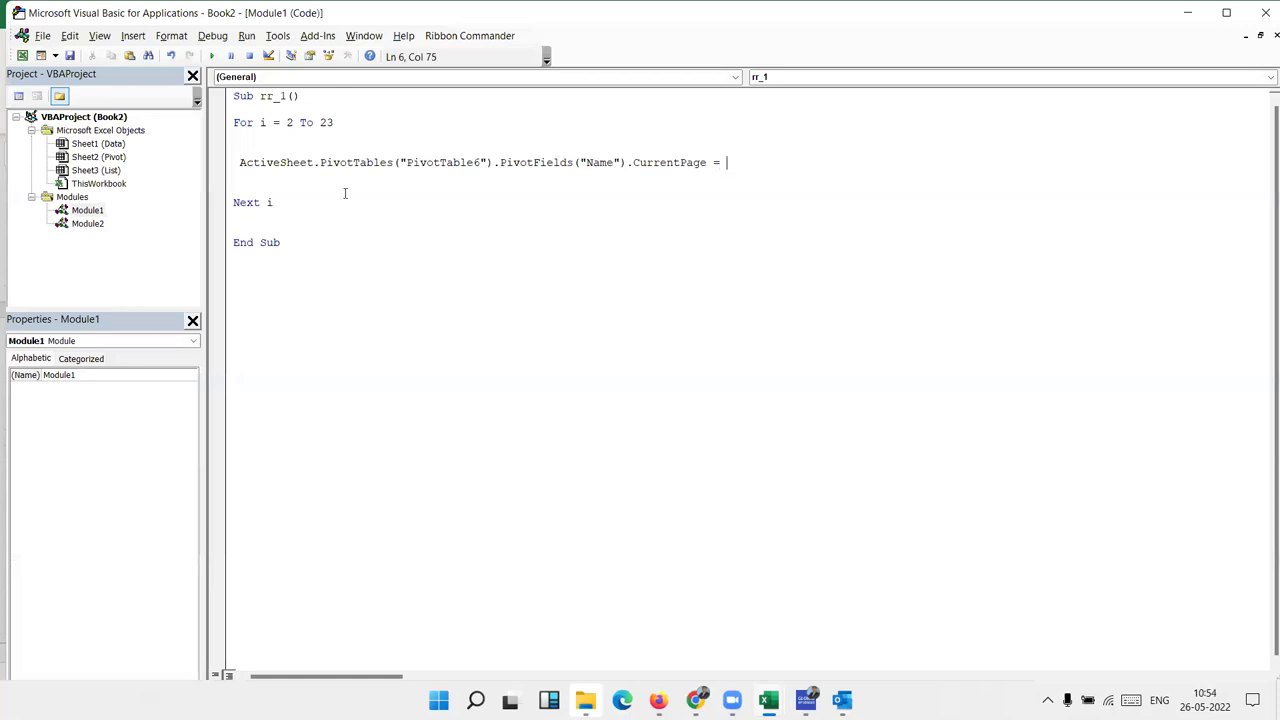
Complete the CurrentPage assignment with Sheets("List").Range("A" & i).Value.
{"action": "type", "text": "sheets"}
{"action": "type", "text": "(\"List\")."}
{"action": "type", "text": "rang"}
{"action": "type", "text": "e(\"A\" & i"}
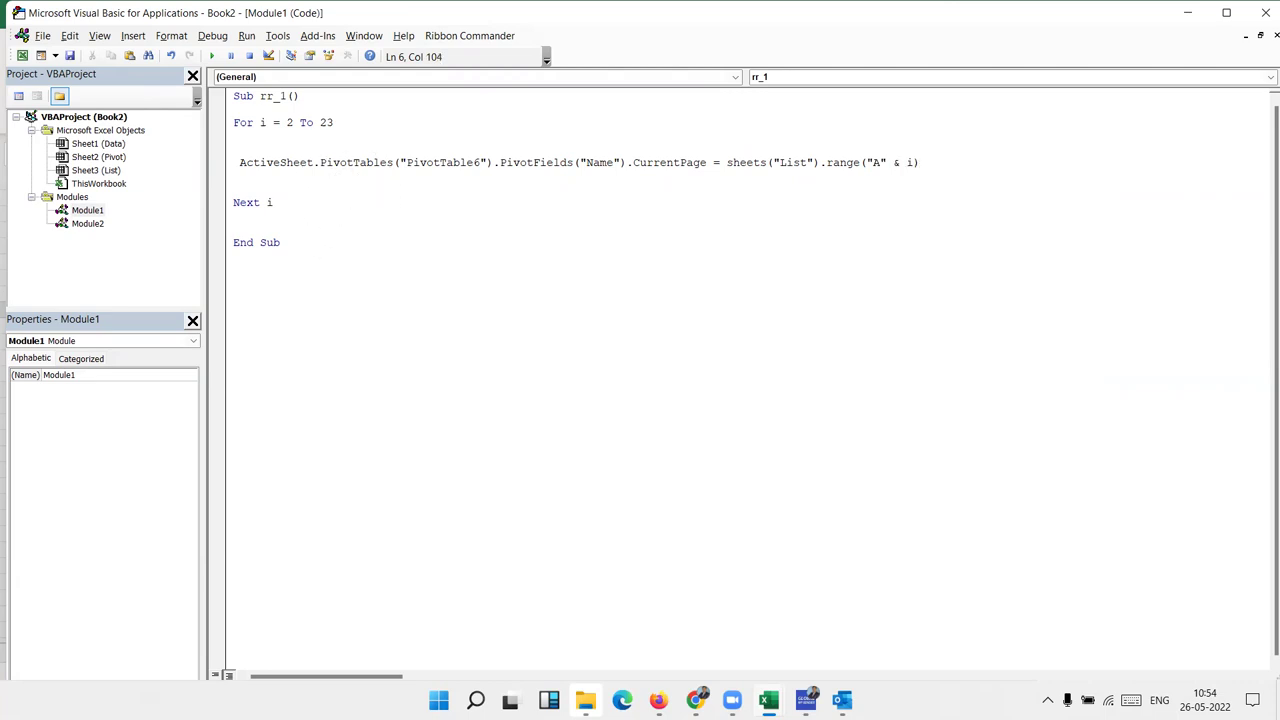
{"action": "type", "text": "lue"}
{"action": "key", "text": "Return"}
{"action": "key", "text": "Return"}
{"action": "key", "text": "Return"}
{"action": "key", "text": "Return"}
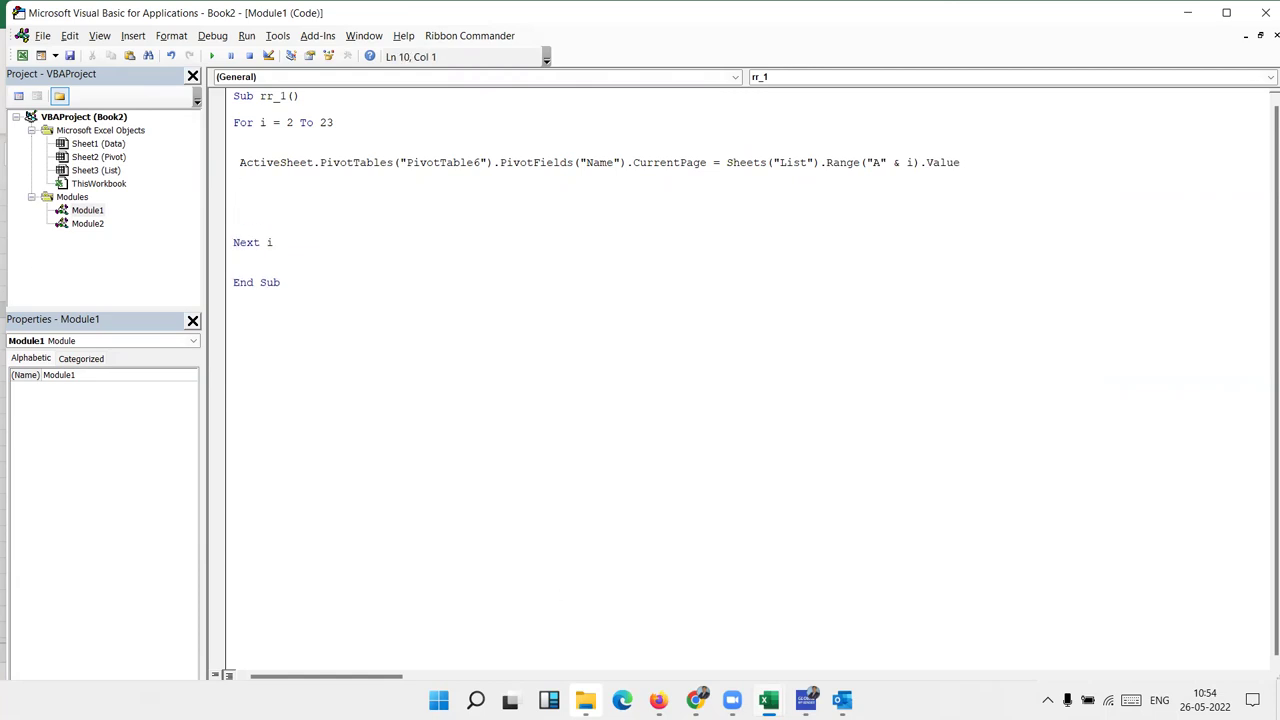
{"action": "left_click", "coordinate": [703, 692]}
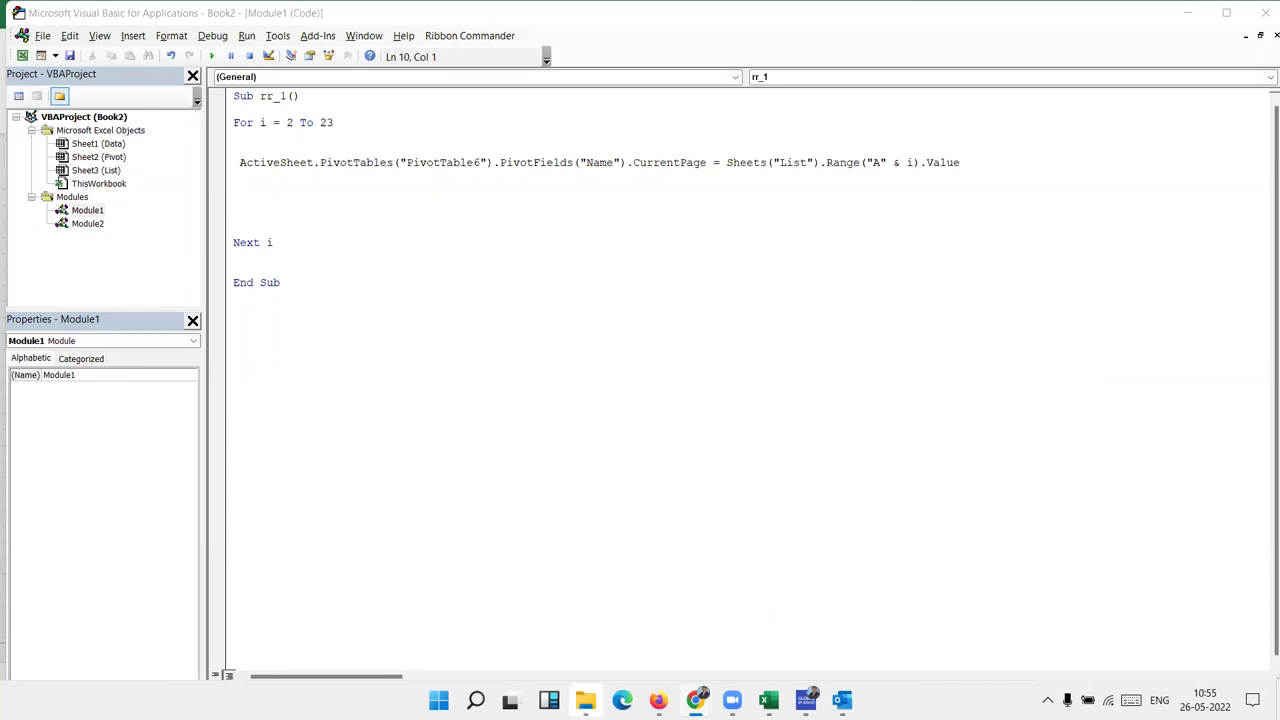
{"action": "left_click", "coordinate": [308, 205]}
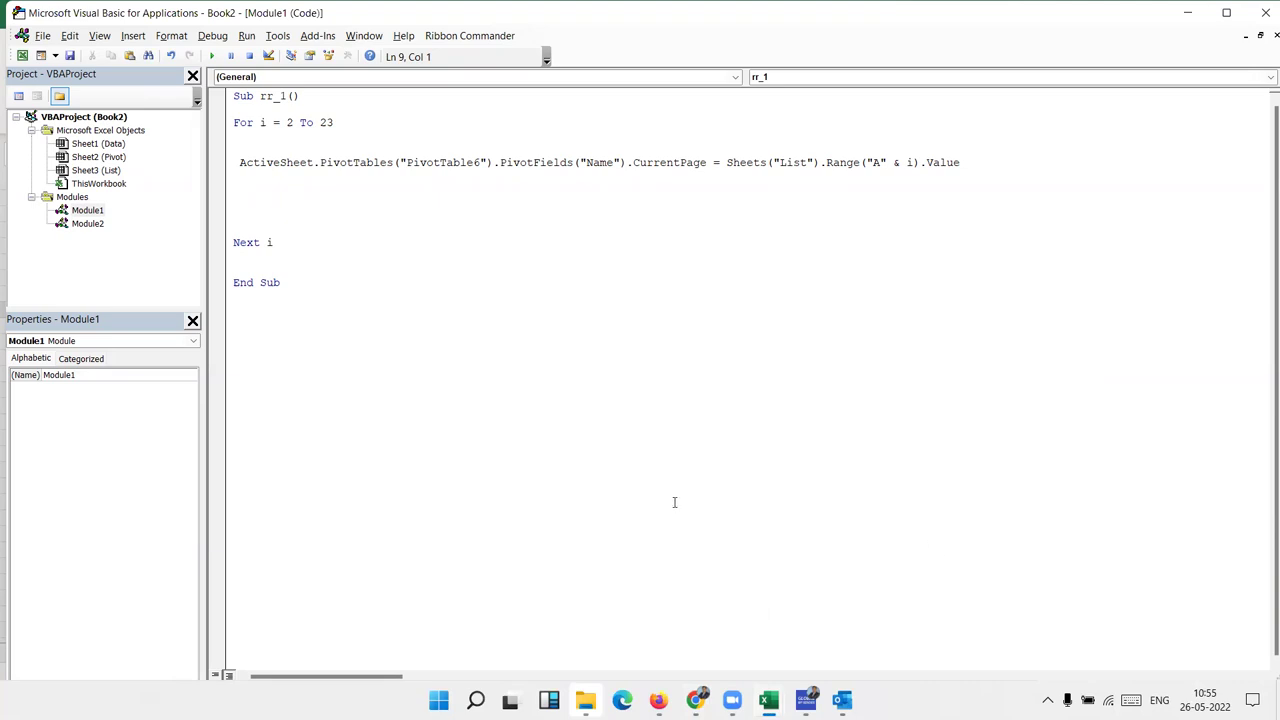
Add ActiveWorkbook.EnvelopeVisible = True inside the loop.
{"action": "type", "text": "activeworkb"}
{"action": "type", "text": "oo"}
{"action": "type", "text": "k."}
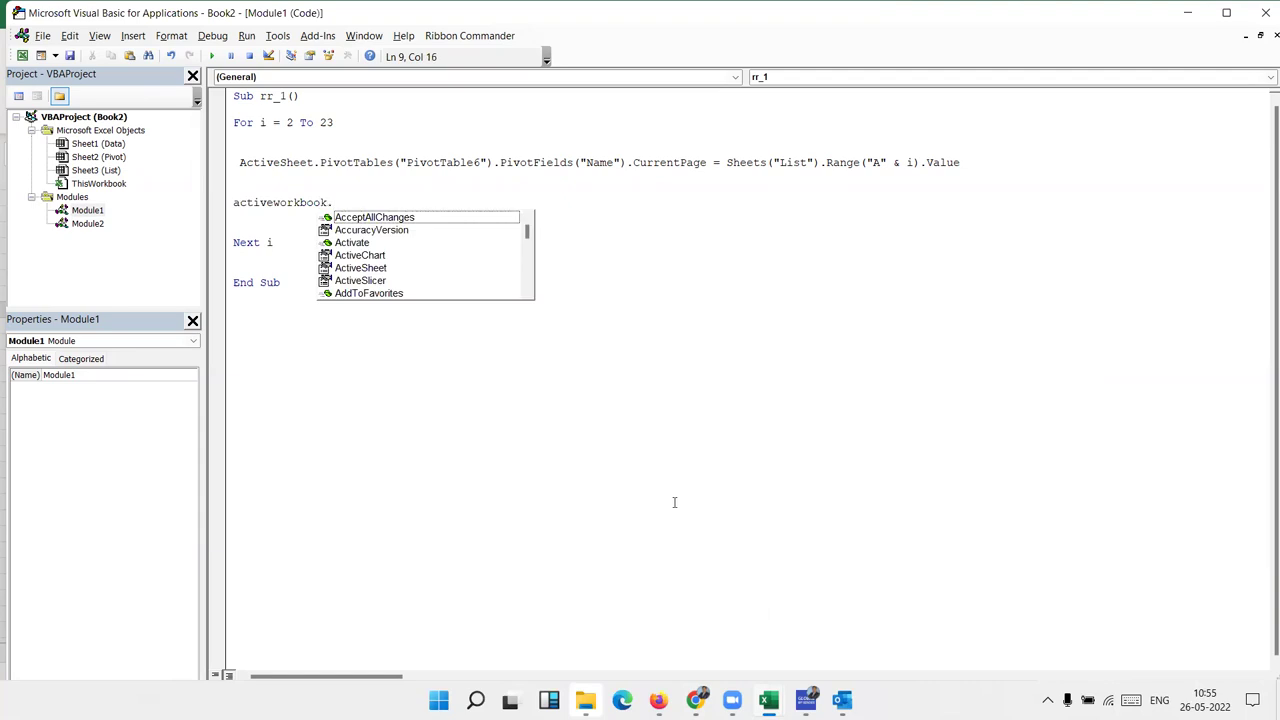
{"action": "type", "text": "e"}
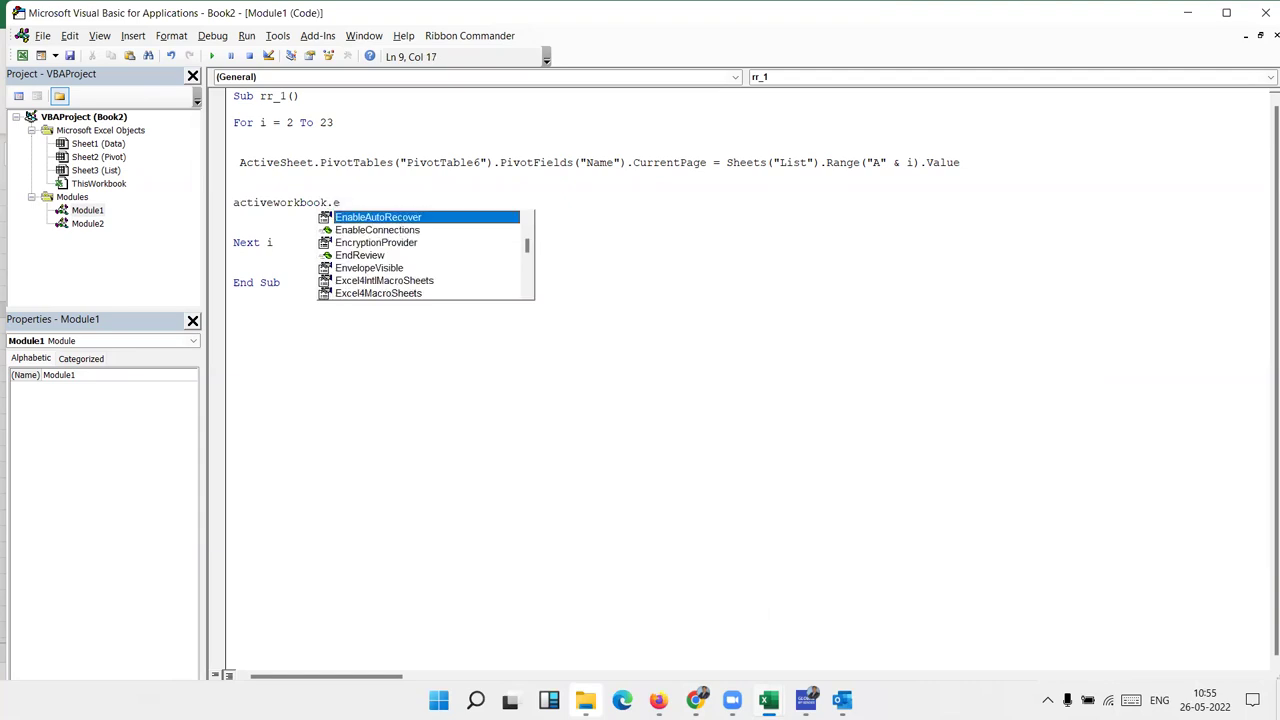
{"action": "type", "text": "n"}
{"action": "type", "text": "a"}
{"action": "key", "text": "Down"}
{"action": "key", "text": "Down"}
{"action": "key", "text": "Down"}
{"action": "key", "text": "Down"}
{"action": "key", "text": "Tab"}
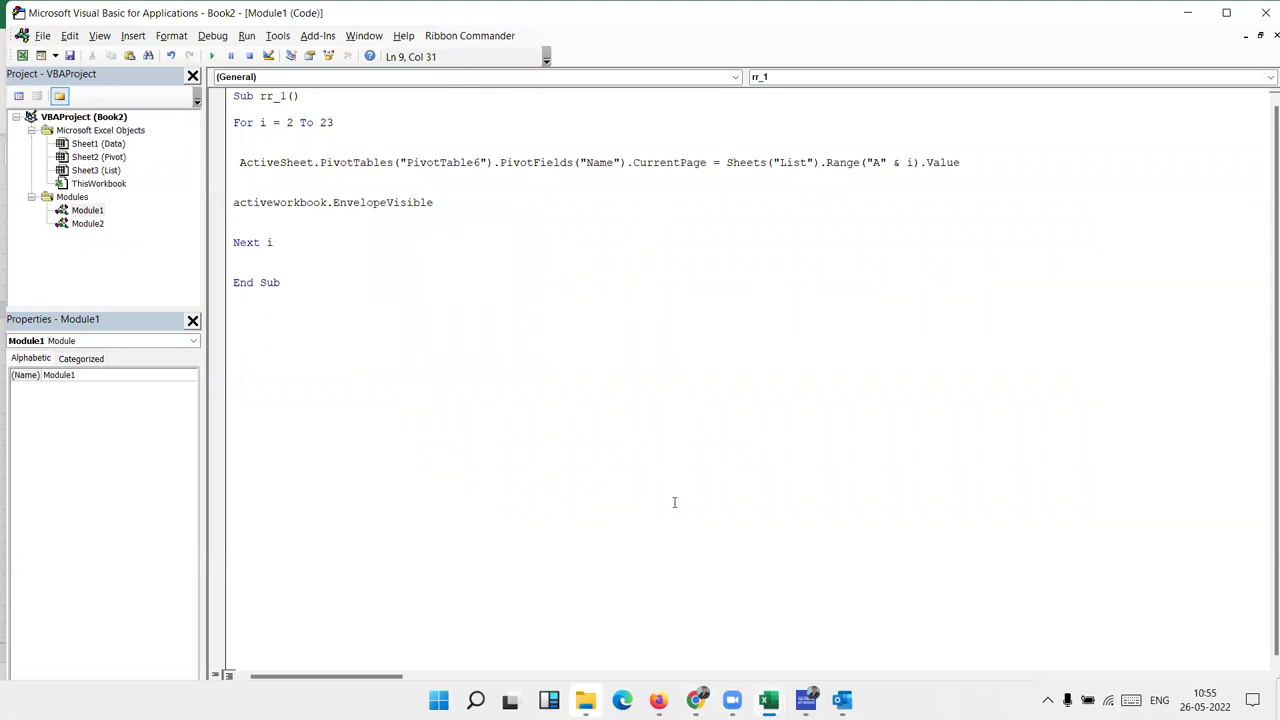
{"action": "type", "text": "="}
{"action": "type", "text": "t"}
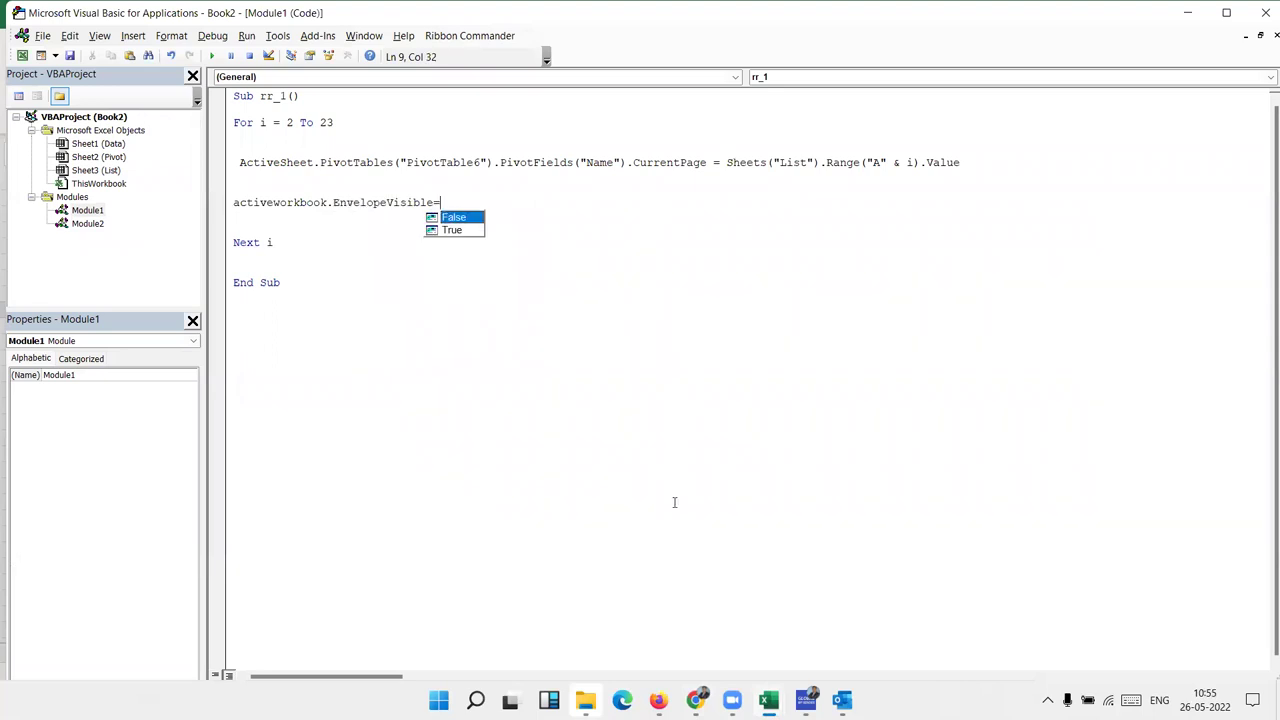
{"action": "key", "text": "Tab"}
{"action": "key", "text": "Return"}
{"action": "key", "text": "Return"}
Begin a With Range("mm").Parent.MailEnvelope.Item block below it.
{"action": "type", "text": "with "}
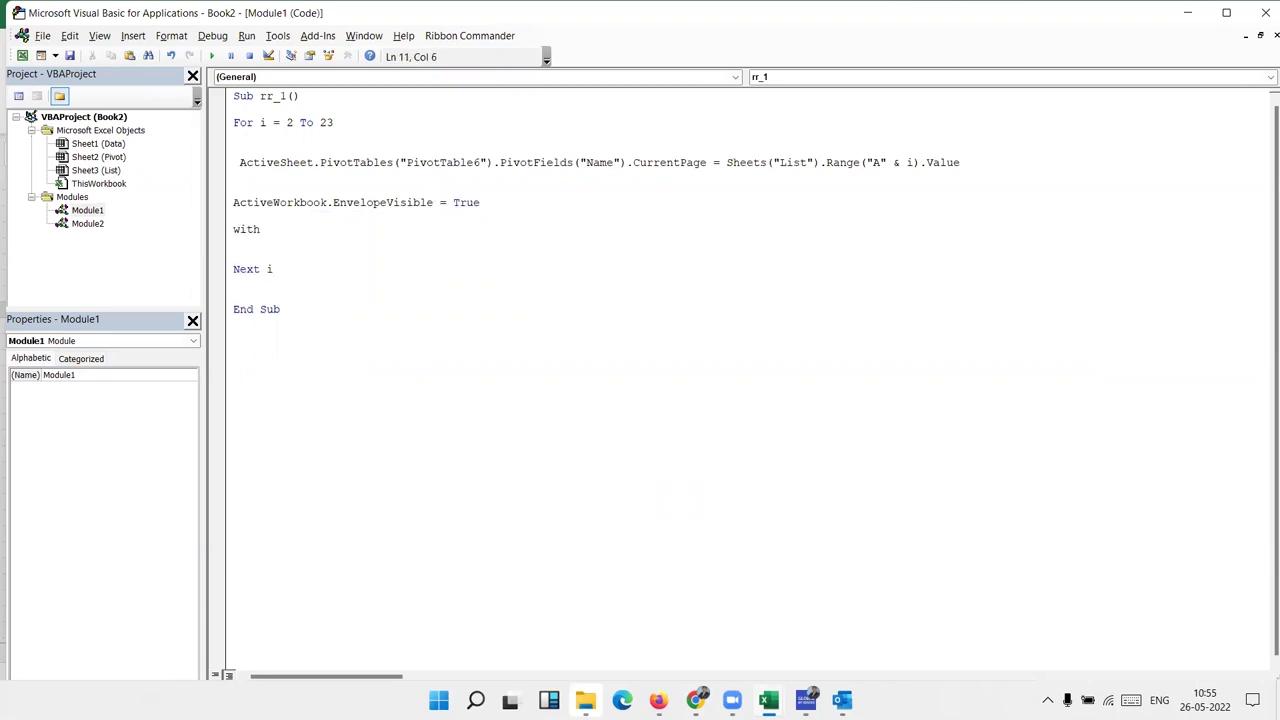
{"action": "type", "text": "range(\""}
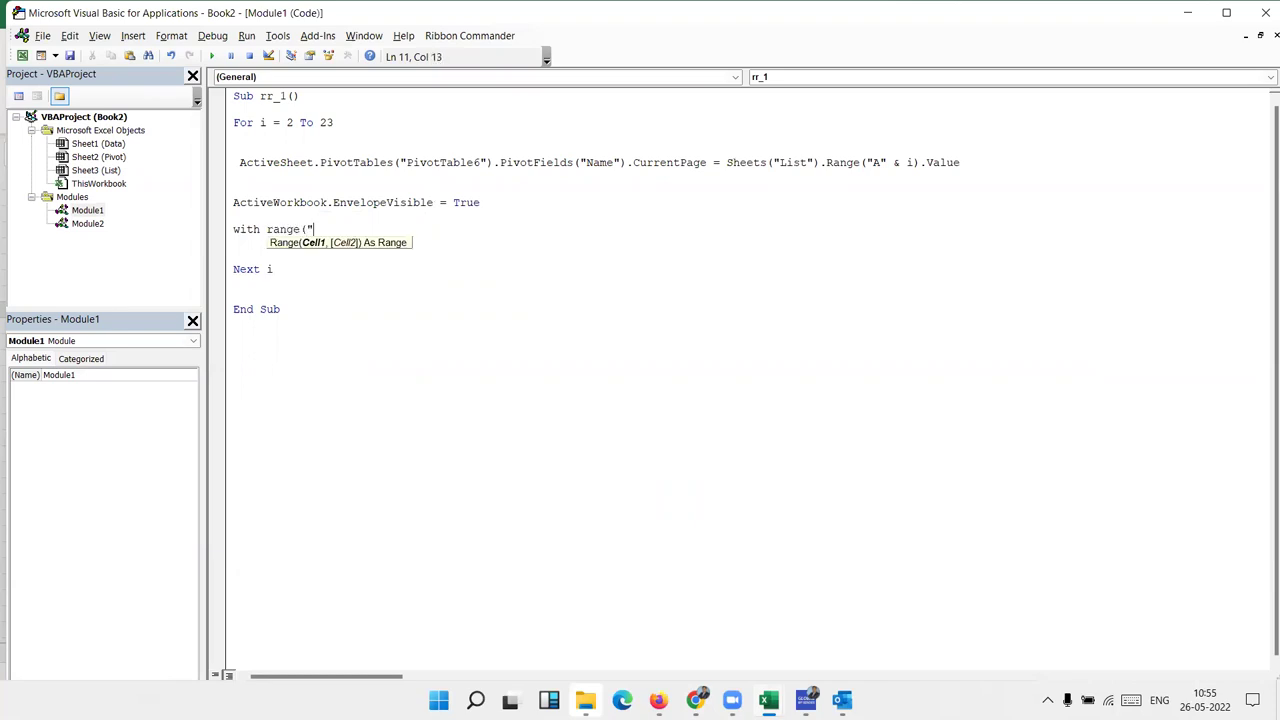
{"action": "type", "text": "mm"}
{"action": "type", "text": "\")."}
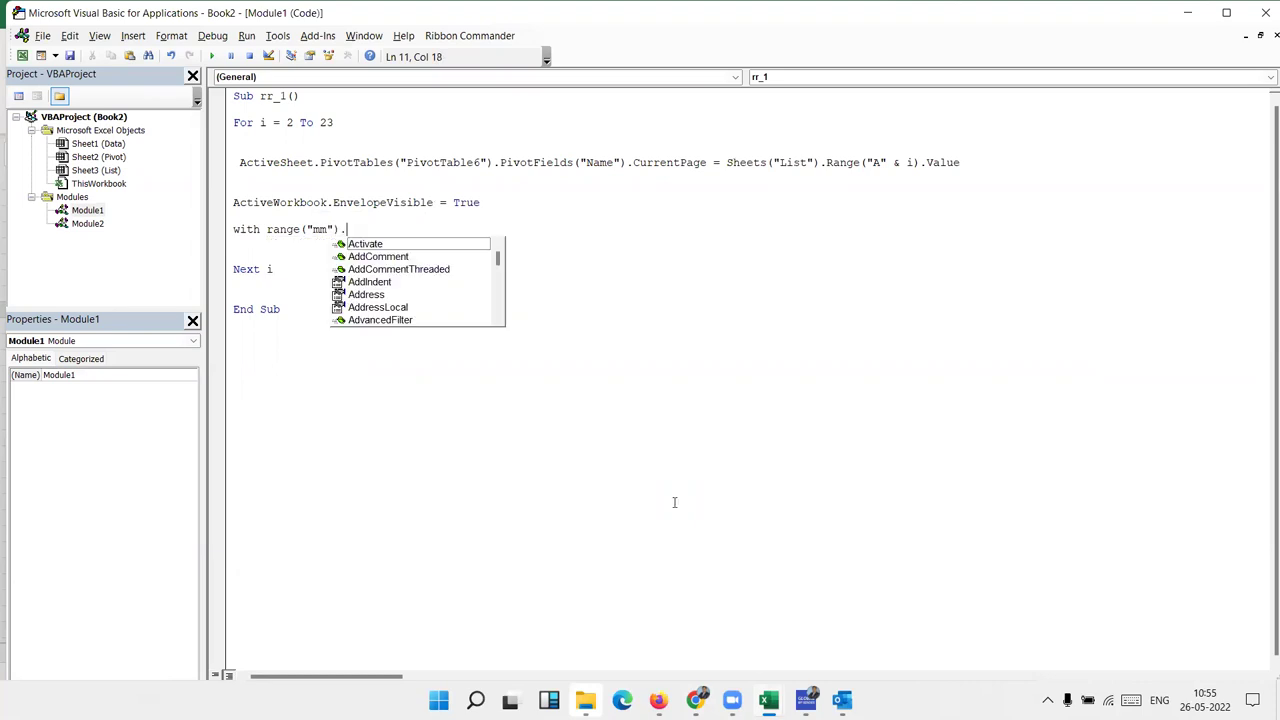
{"action": "type", "text": "p"}
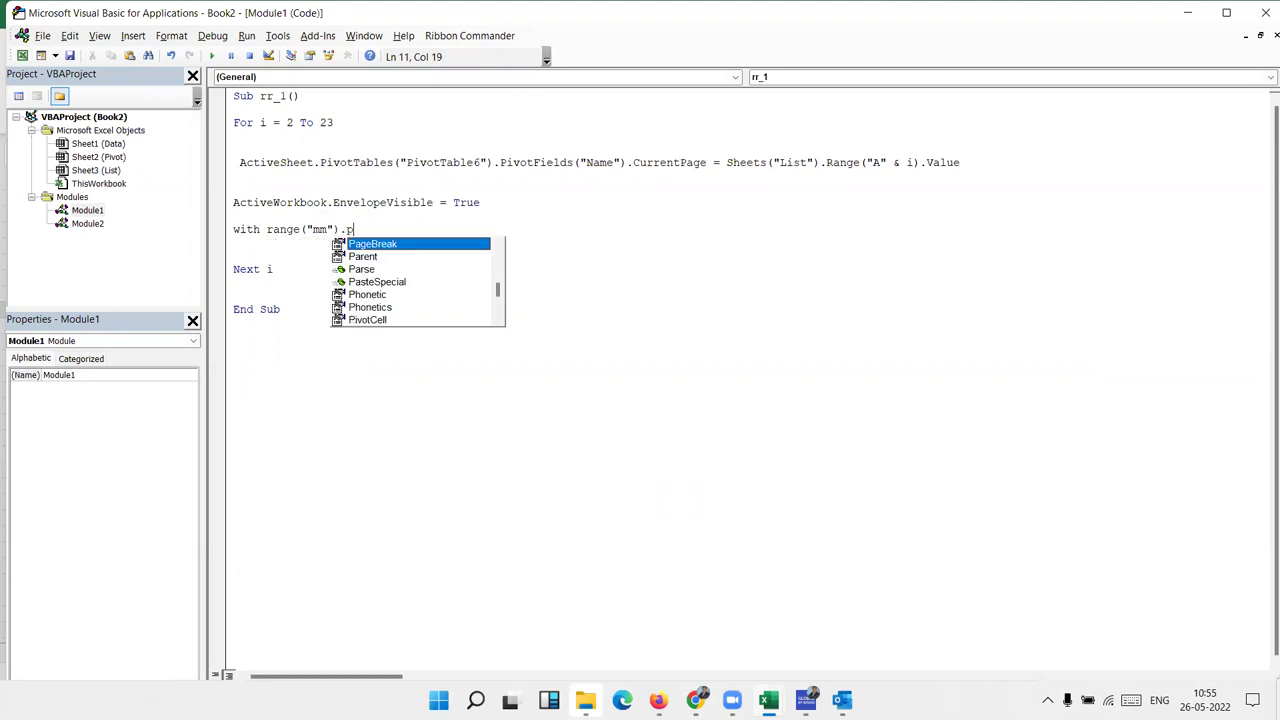
{"action": "key", "text": "Down"}
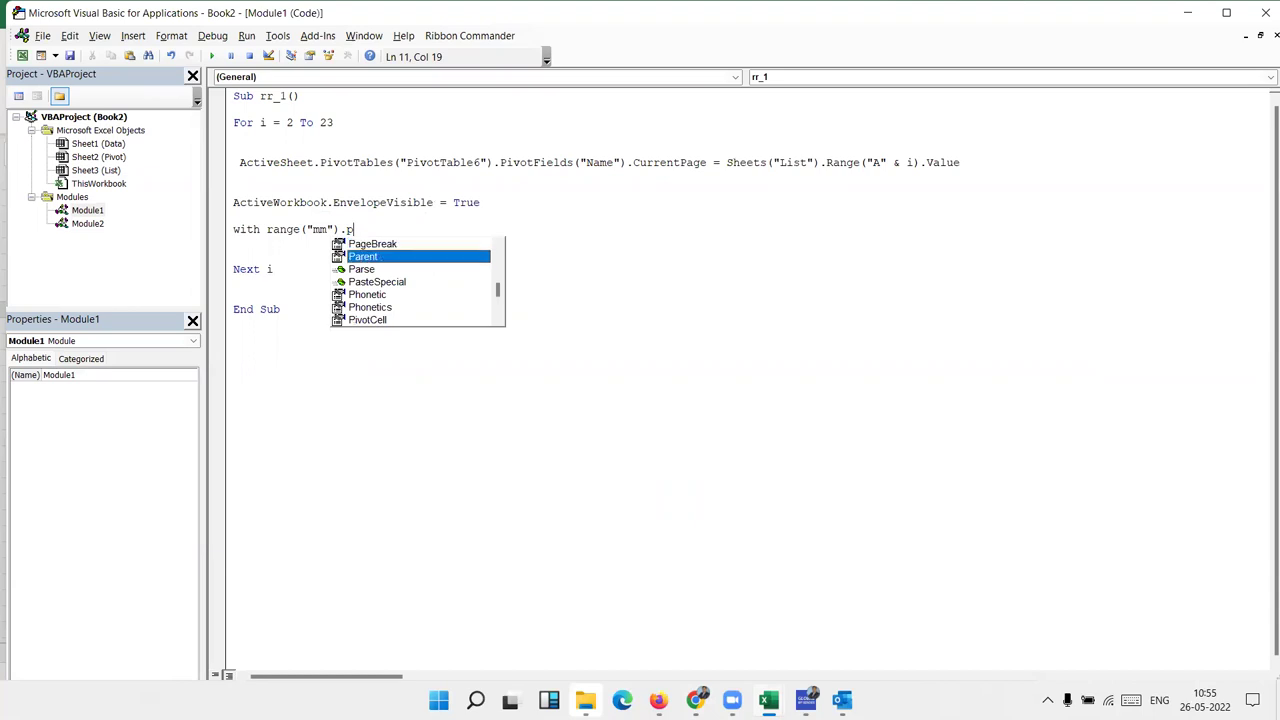
{"action": "key", "text": "Tab"}
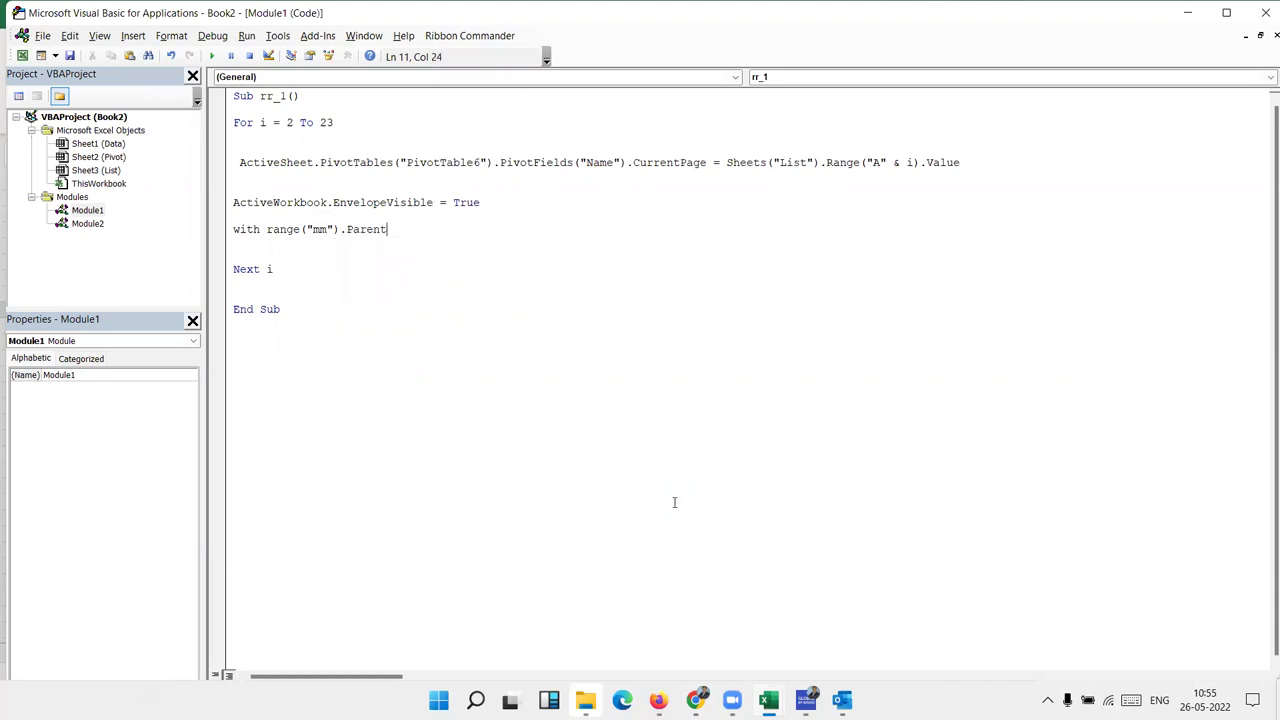
{"action": "type", "text": "."}
{"action": "type", "text": "ma"}
{"action": "type", "text": "il"}
{"action": "type", "text": "envelop"}
{"action": "type", "text": "e"}
{"action": "type", "text": ".item"}
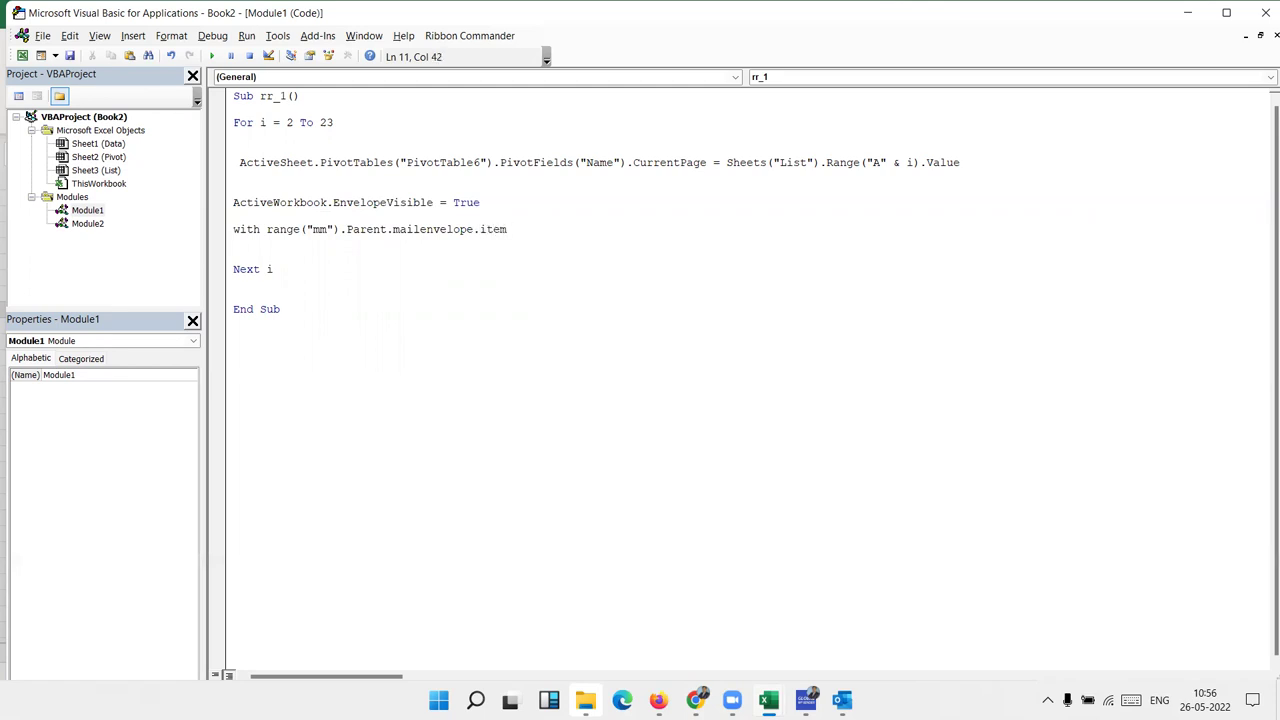
{"action": "key", "text": "Return"}
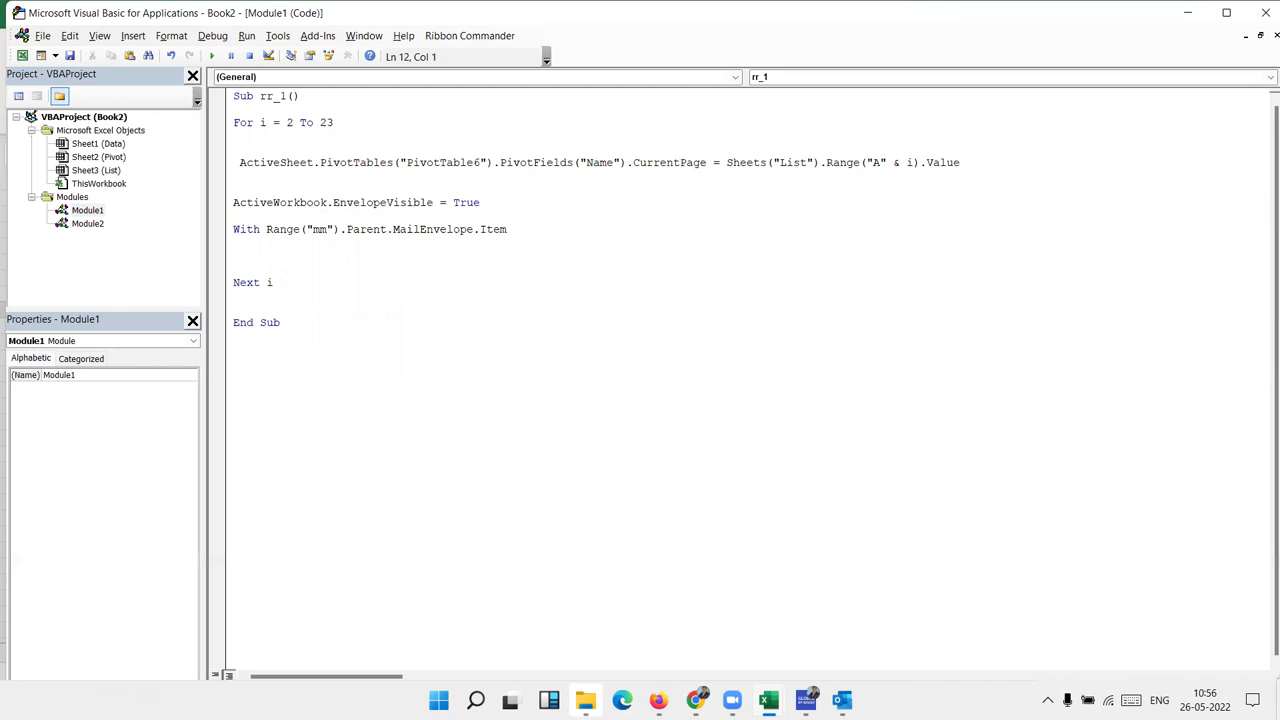
Set .to to the List sheet's column B value for row i.
{"action": "key", "text": "Return"}
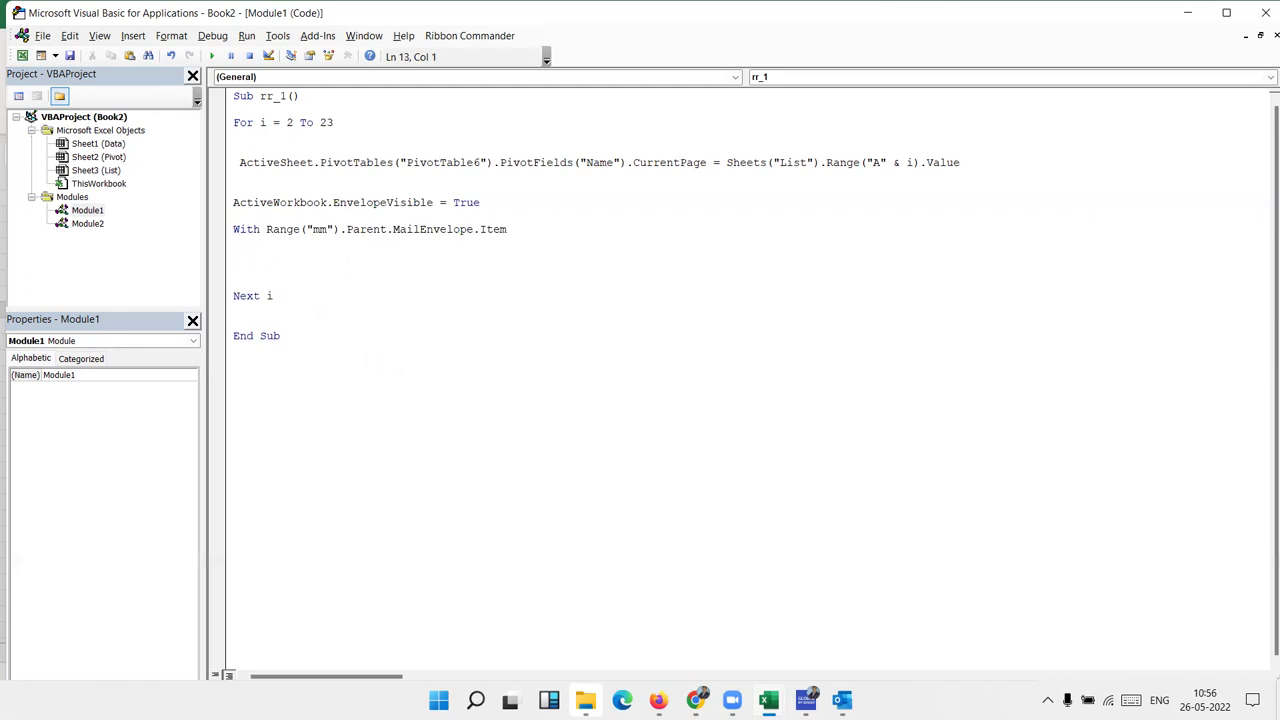
{"action": "type", "text": ".to="}
{"action": "left_click", "coordinate": [730, 158]}
{"action": "key", "text": "Return"}
{"action": "left_click_drag", "start_coordinate": [728, 162], "coordinate": [1023, 168]}
{"action": "key", "text": "ctrl+c"}
{"action": "left_click", "coordinate": [355, 258]}
{"action": "key", "text": "ctrl+v"}
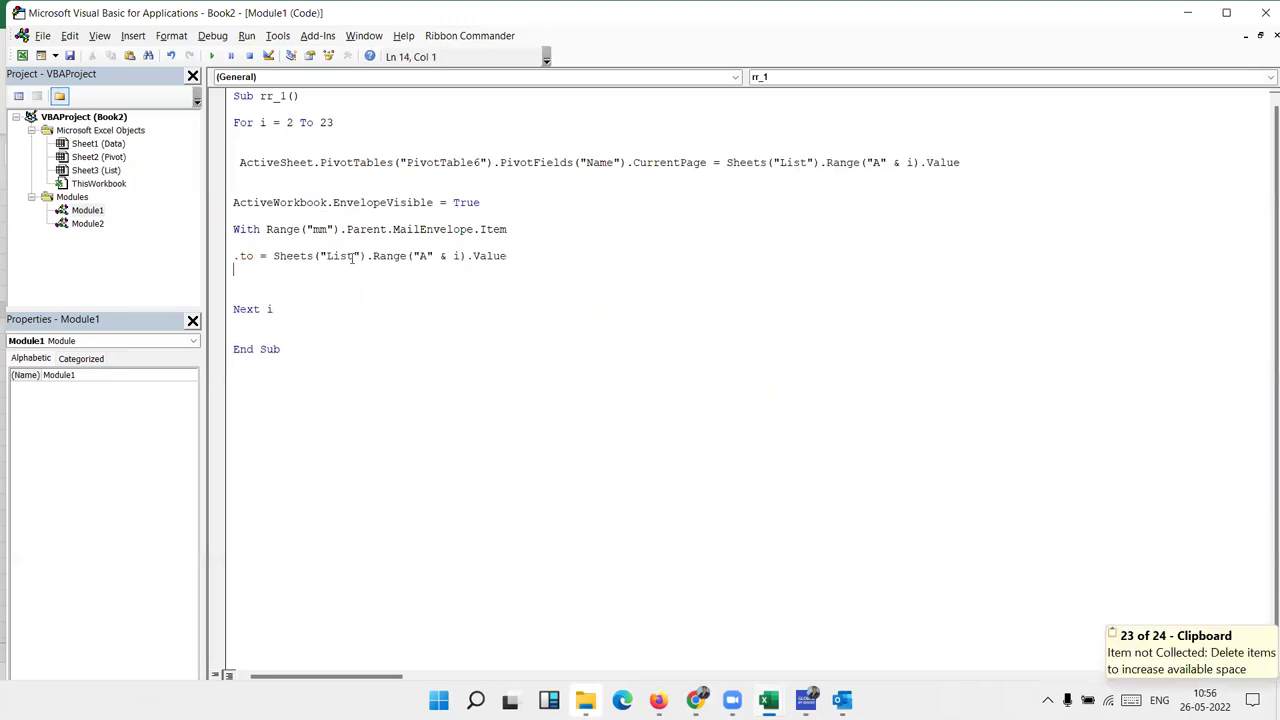
{"action": "left_click", "coordinate": [419, 256]}
{"action": "key", "text": "Delete"}
{"action": "type", "text": "B"}
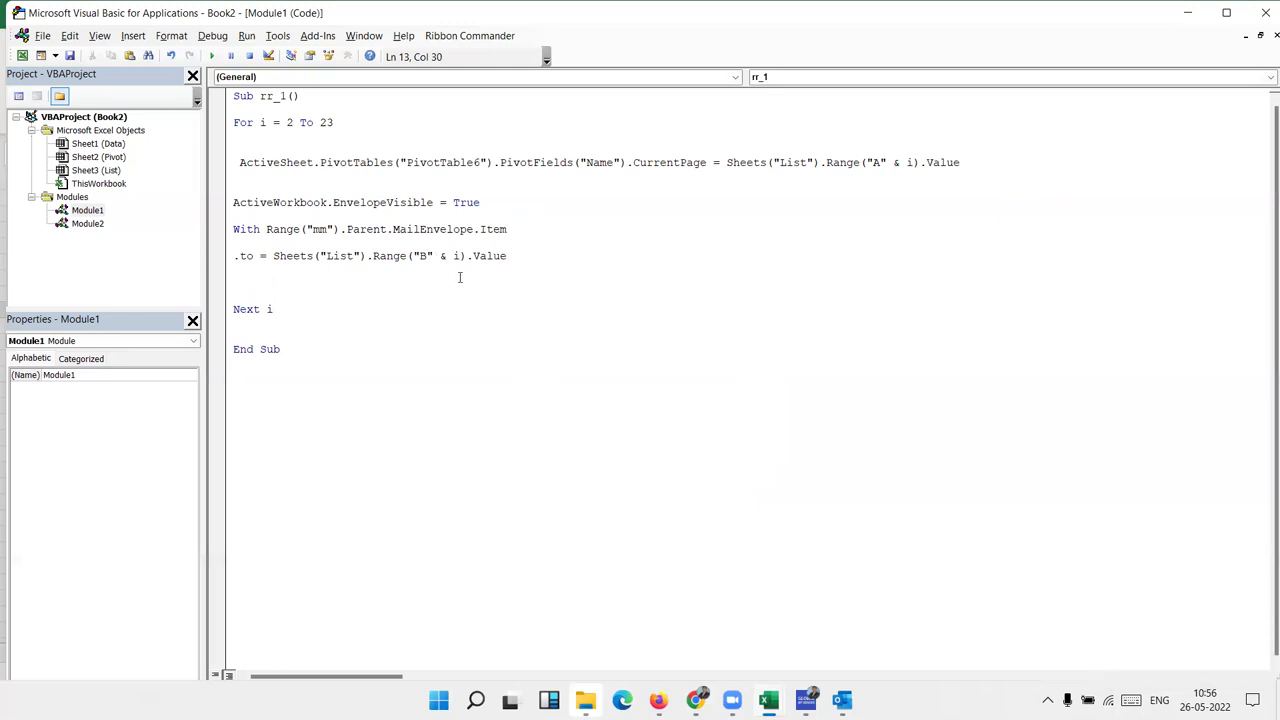
{"action": "left_click", "coordinate": [244, 272]}
Add empty .cc and .bcc lines and the subject "Sales Report".
{"action": "type", "text": ".cc = \"\""}
{"action": "key", "text": "Return"}
{"action": "type", "text": ".bcc = \"\""}
{"action": "key", "text": "Return"}
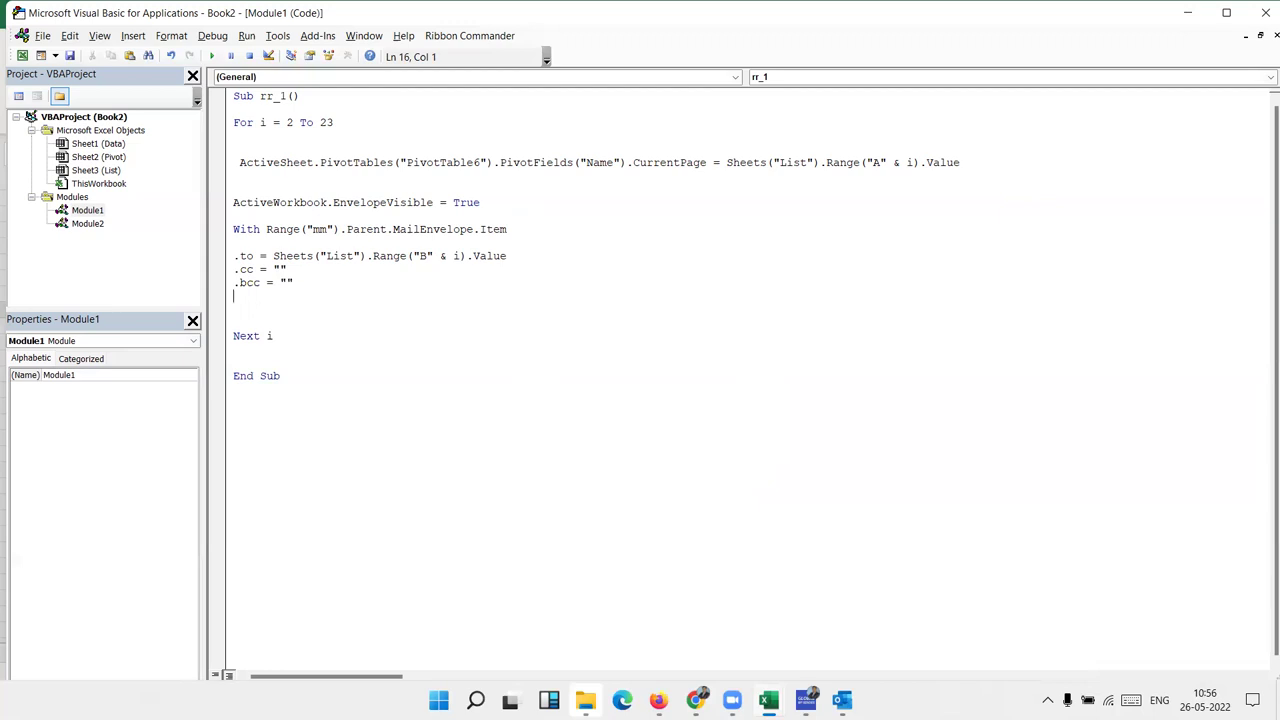
{"action": "type", "text": ".subject = "}
{"action": "type", "text": "\"Sales Report\""}
{"action": "key", "text": "Return"}
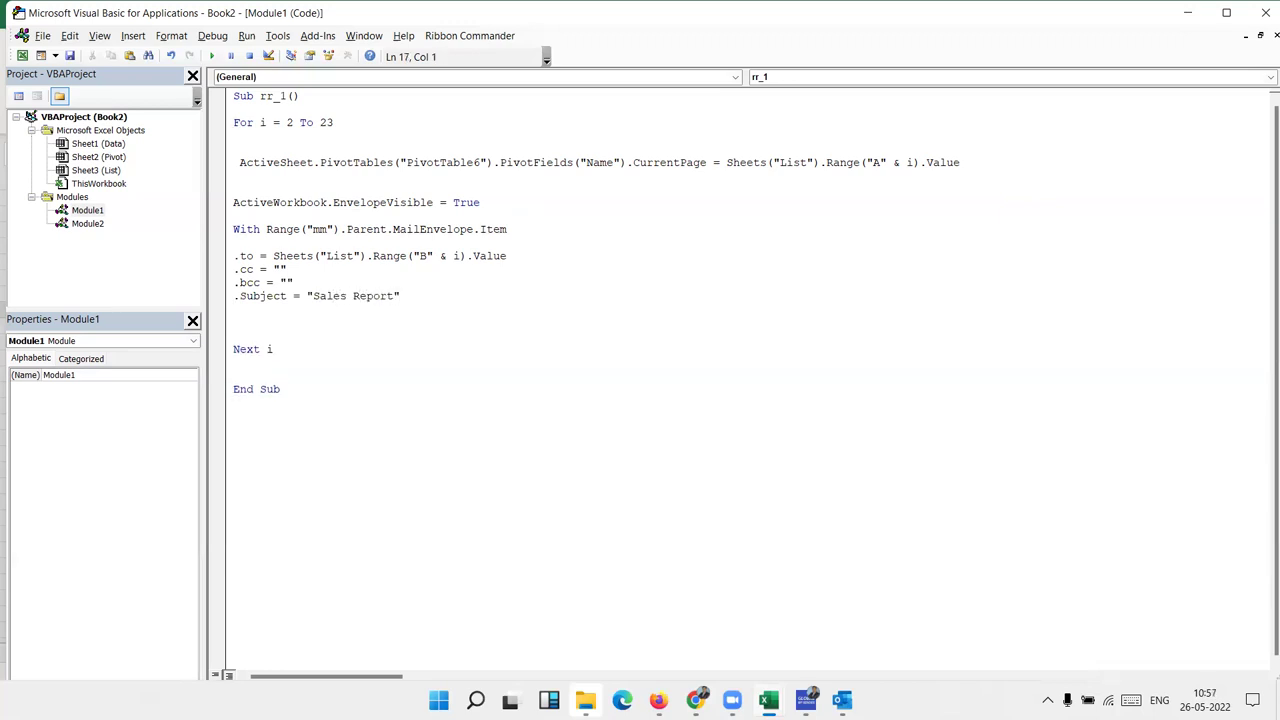
Add .send, with .attachments.add path on the line above it.
{"action": "type", "text": ".send"}
{"action": "key", "text": "Return"}
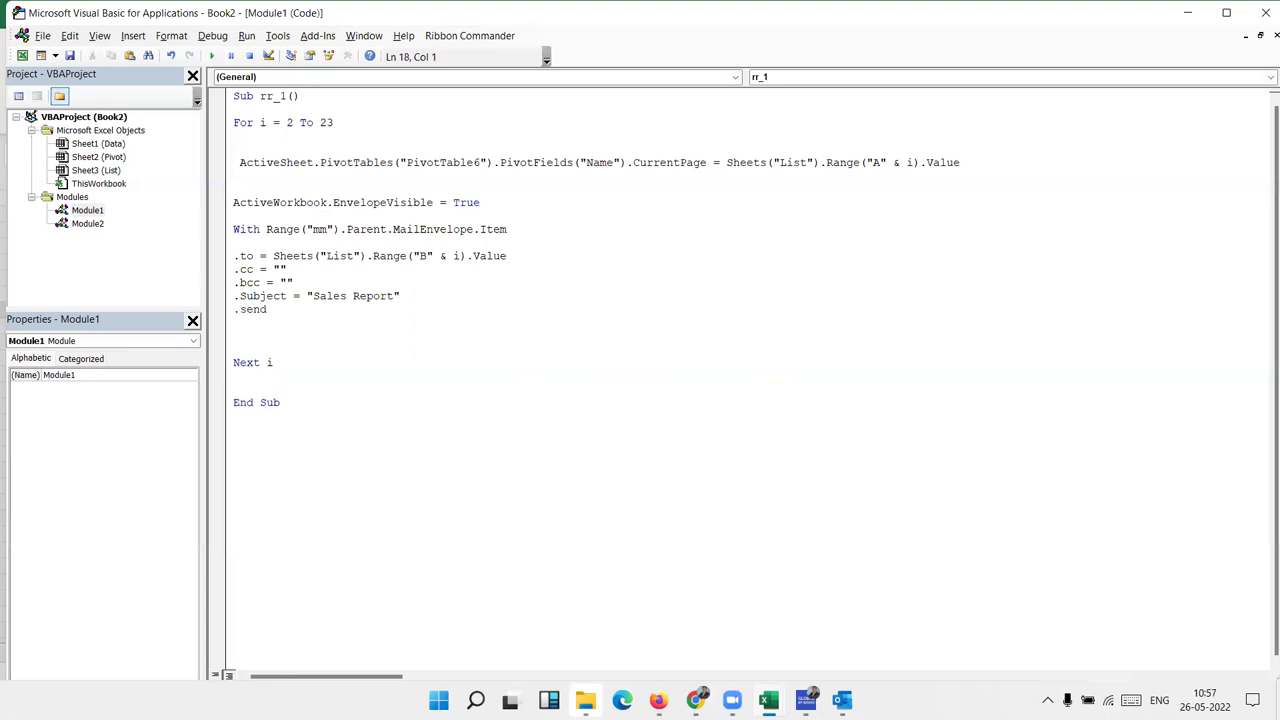
{"action": "key", "text": "Up"}
{"action": "key", "text": "Return"}
{"action": "key", "text": "Up"}
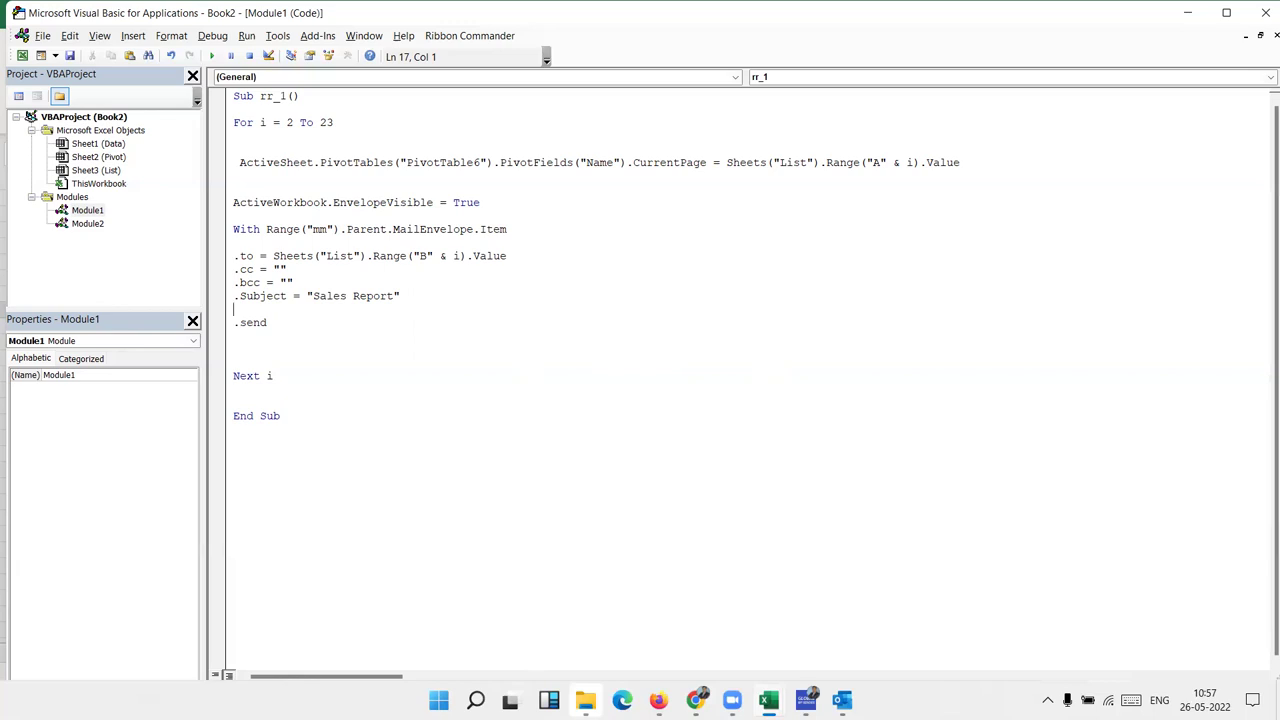
{"action": "type", "text": ".attachment"}
{"action": "type", "text": "s.add "}
{"action": "type", "text": "path"}
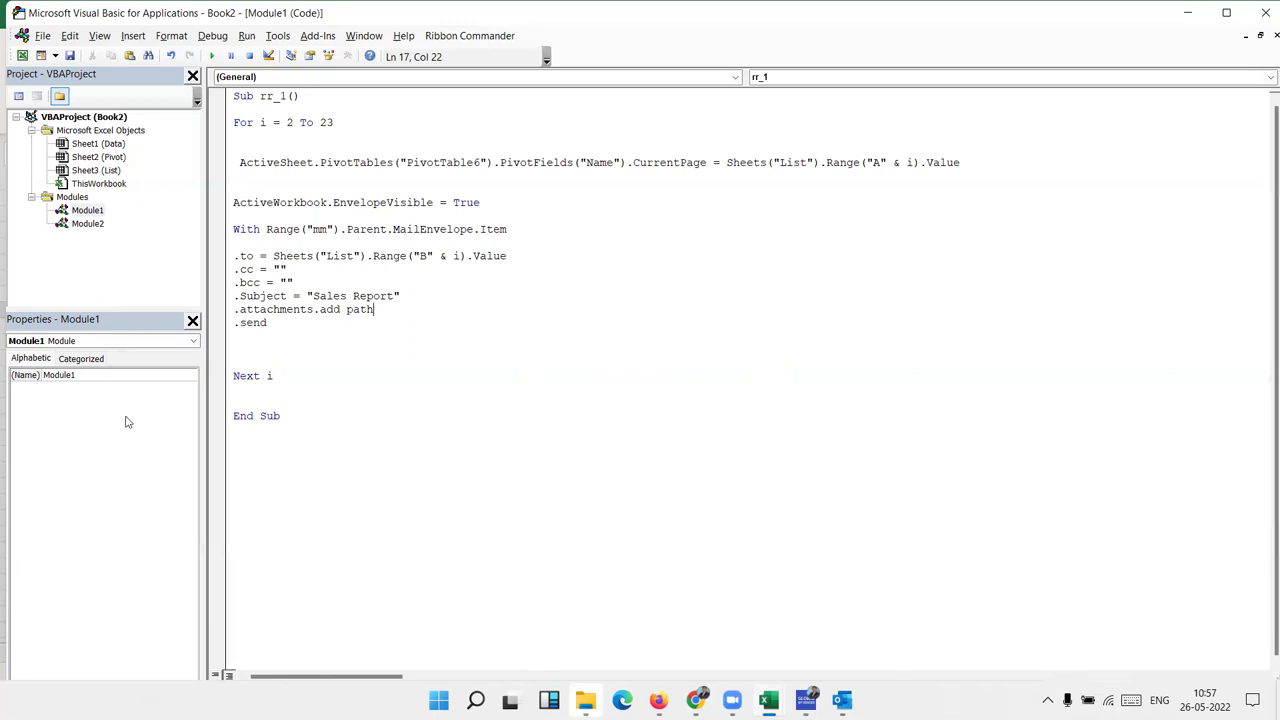
Comment out the attachments line and close the block with End With.
{"action": "left_click", "coordinate": [236, 312]}
{"action": "type", "text": "'"}
{"action": "left_click", "coordinate": [356, 377]}
{"action": "left_click", "coordinate": [266, 344]}
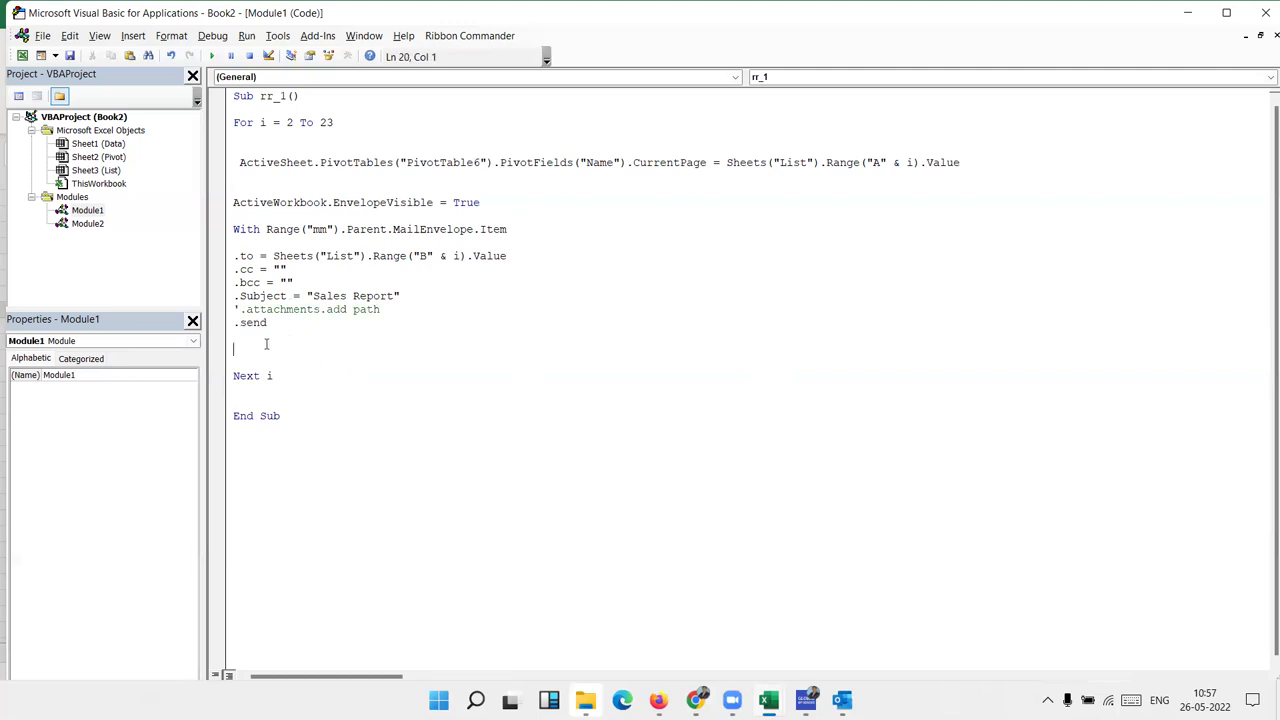
{"action": "type", "text": "end with"}
{"action": "left_click", "coordinate": [360, 378]}
Change the loop's upper limit from 23 to 3.
{"action": "left_click", "coordinate": [327, 122]}
{"action": "key", "text": "Delete"}
{"action": "key", "text": "BackSpace"}
{"action": "type", "text": "3"}
{"action": "left_click", "coordinate": [491, 329]}
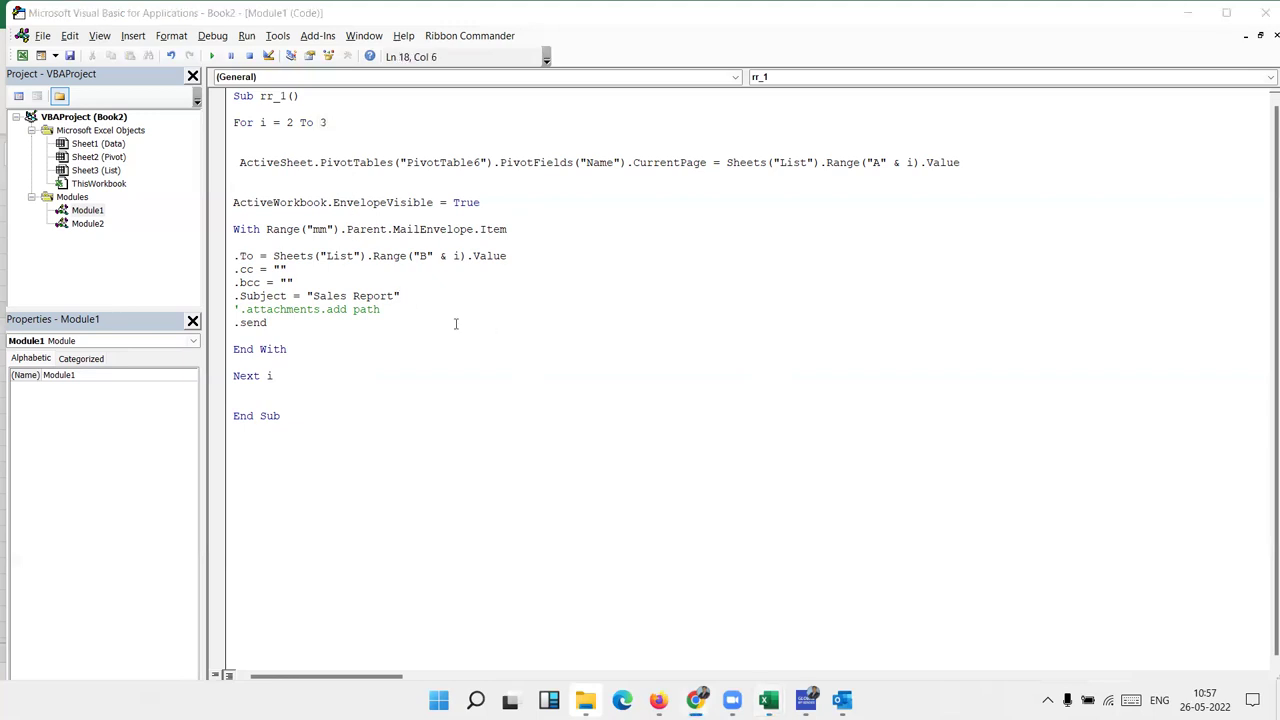
Run the rr_1 macro from Excel's Macros list, then go to Outlook.
{"action": "key", "text": "super+Tab"}
{"action": "left_click", "coordinate": [454, 322]}
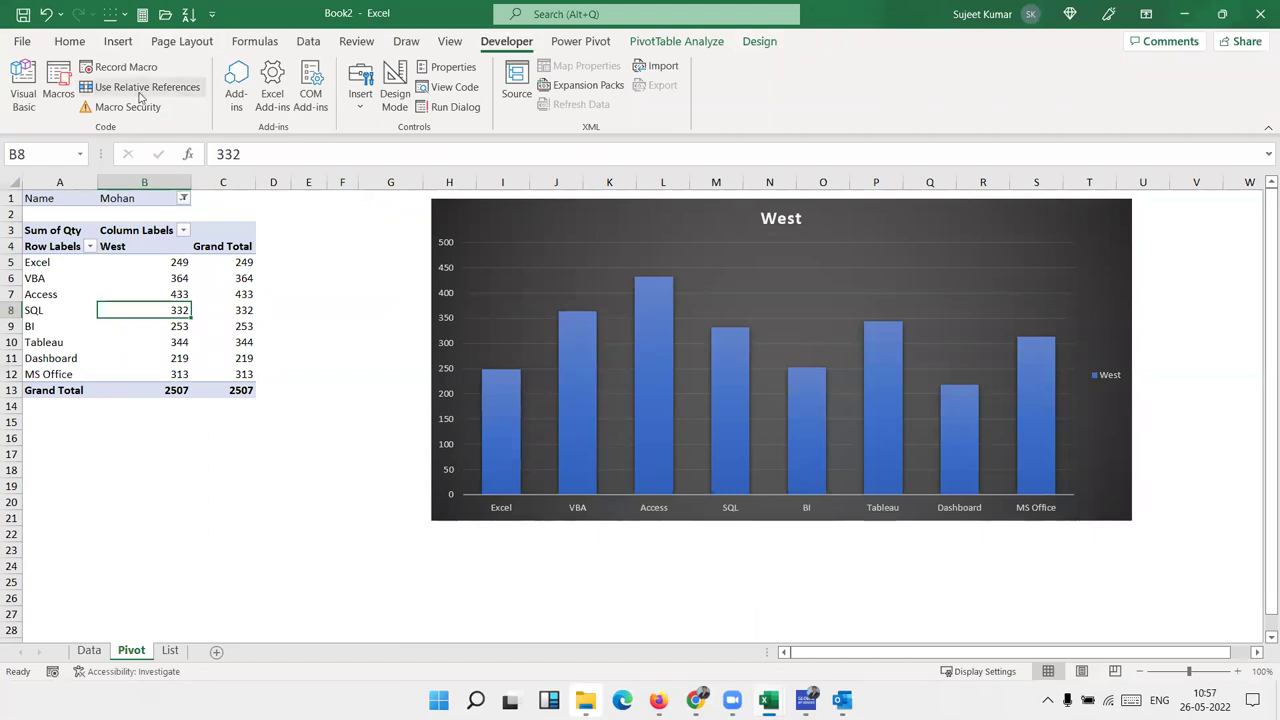
{"action": "left_click", "coordinate": [58, 90]}
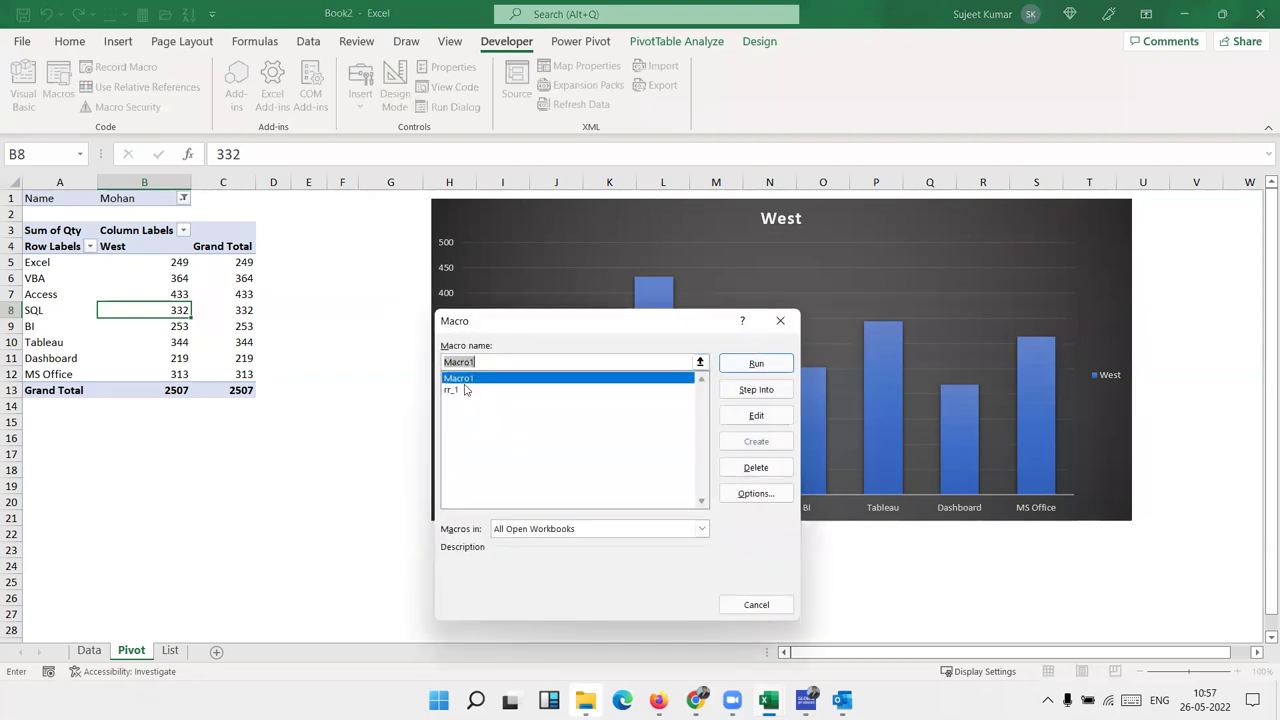
{"action": "left_click", "coordinate": [457, 390]}
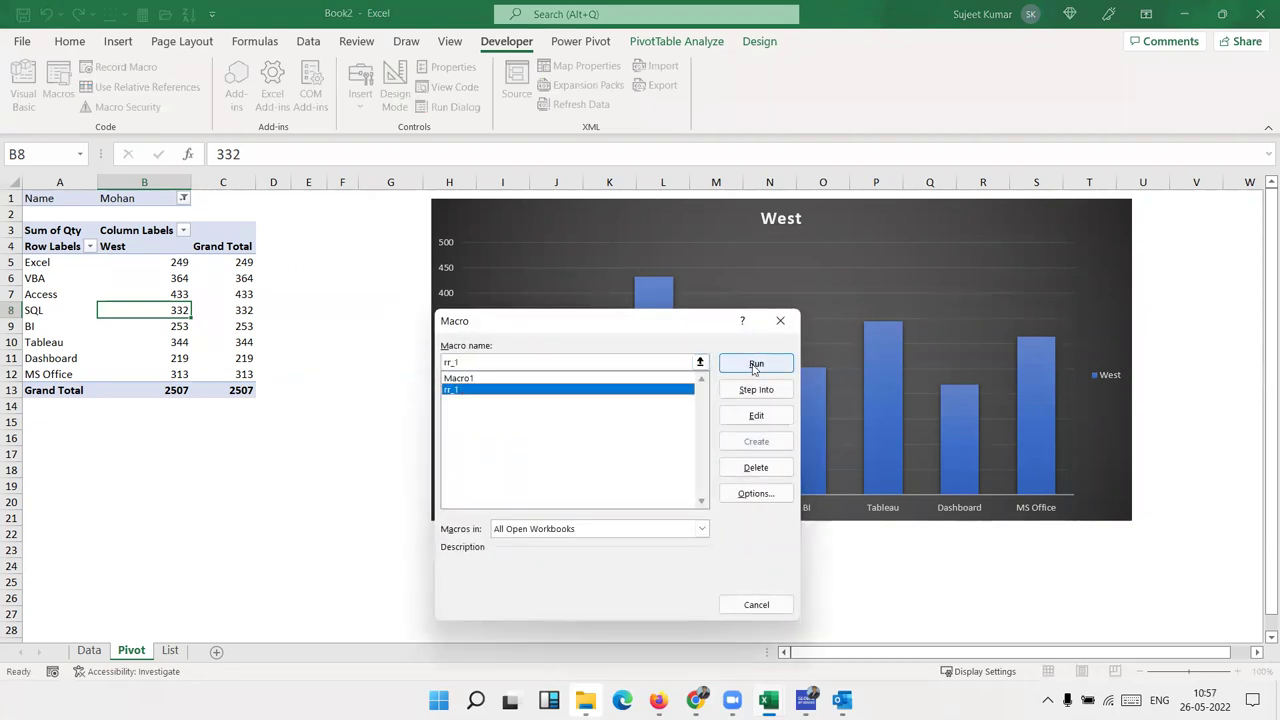
{"action": "left_click", "coordinate": [755, 365]}
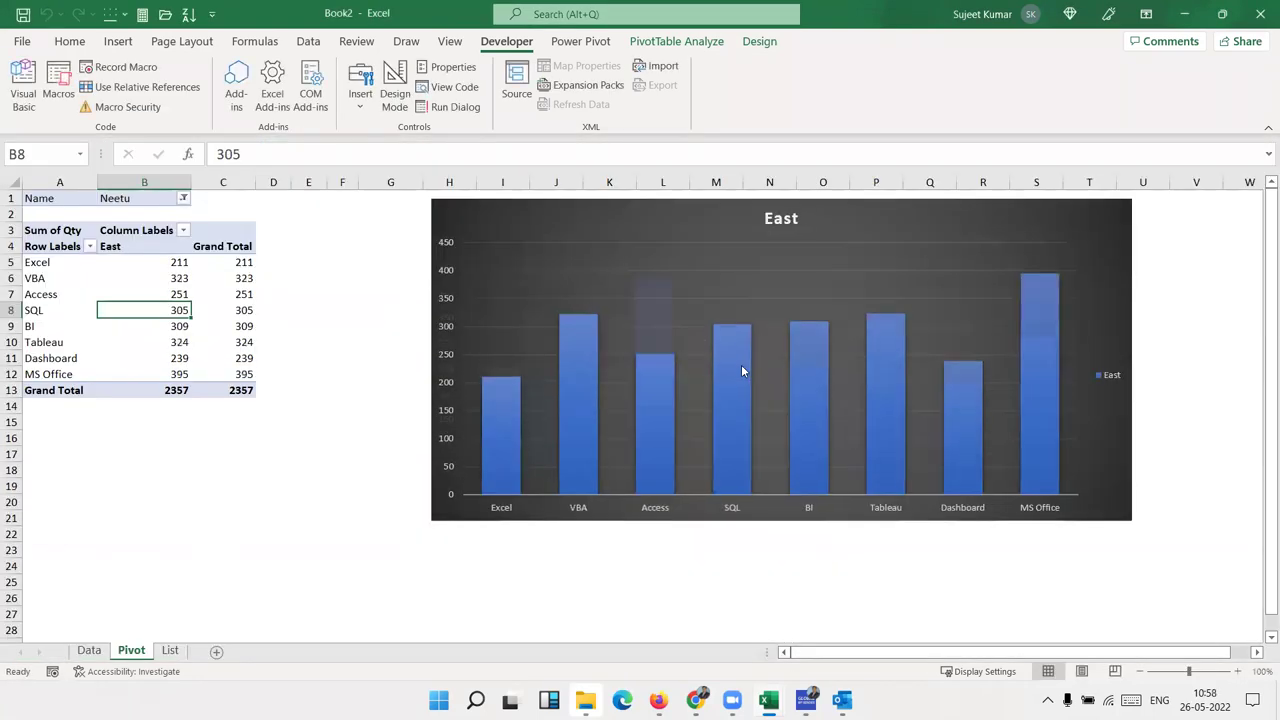
{"action": "left_click", "coordinate": [842, 699]}
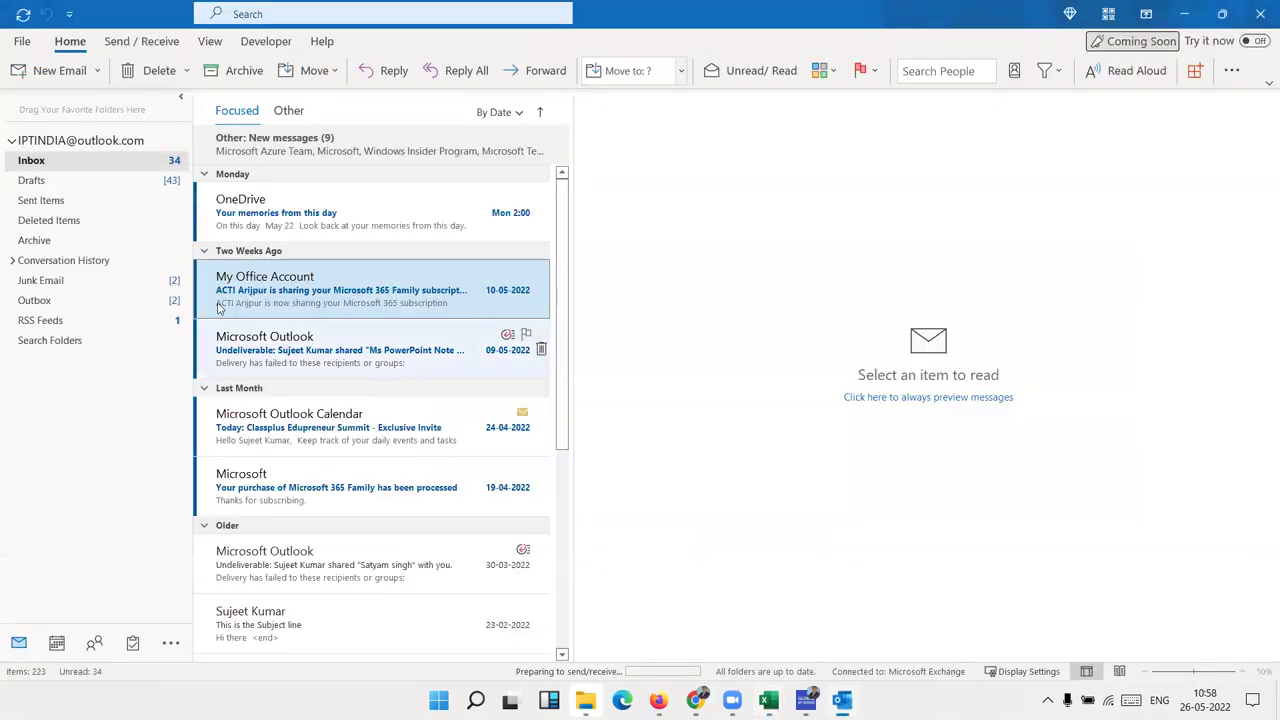
Open Sent Items and view the first Sales Report email's pivot table.
{"action": "left_click", "coordinate": [35, 300]}
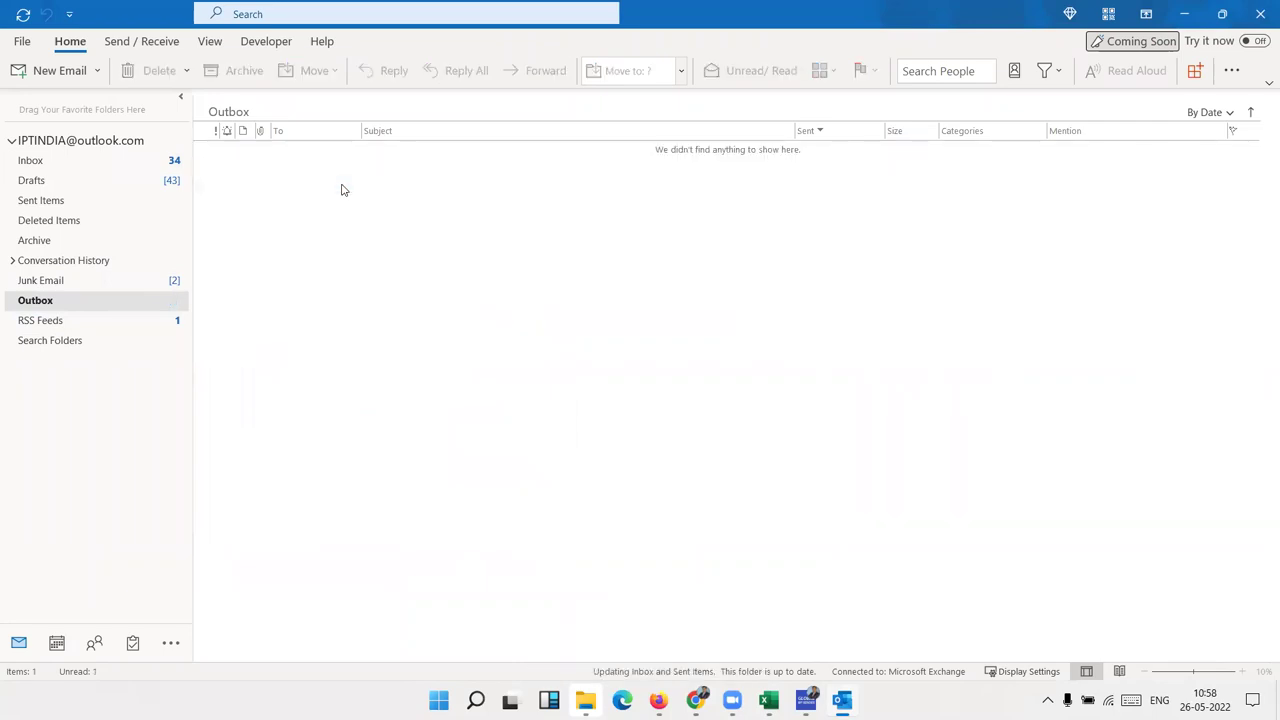
{"action": "left_click", "coordinate": [100, 203]}
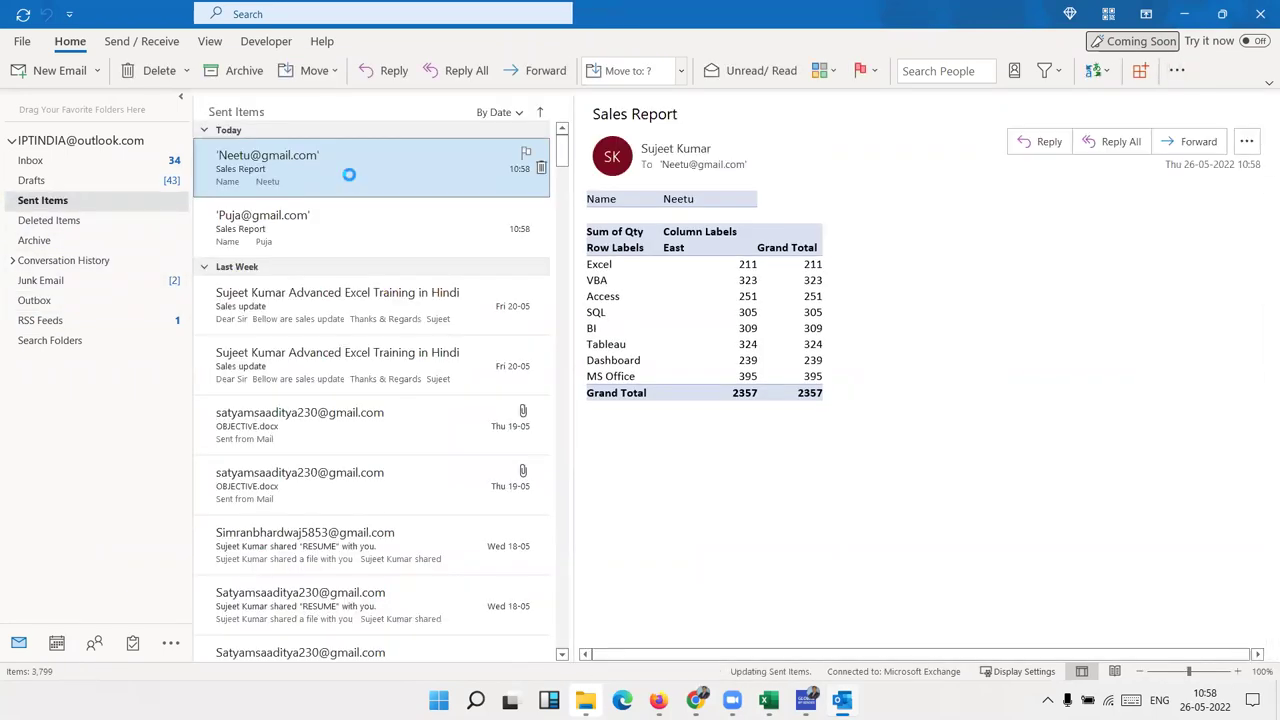
{"action": "double_click", "coordinate": [351, 184]}
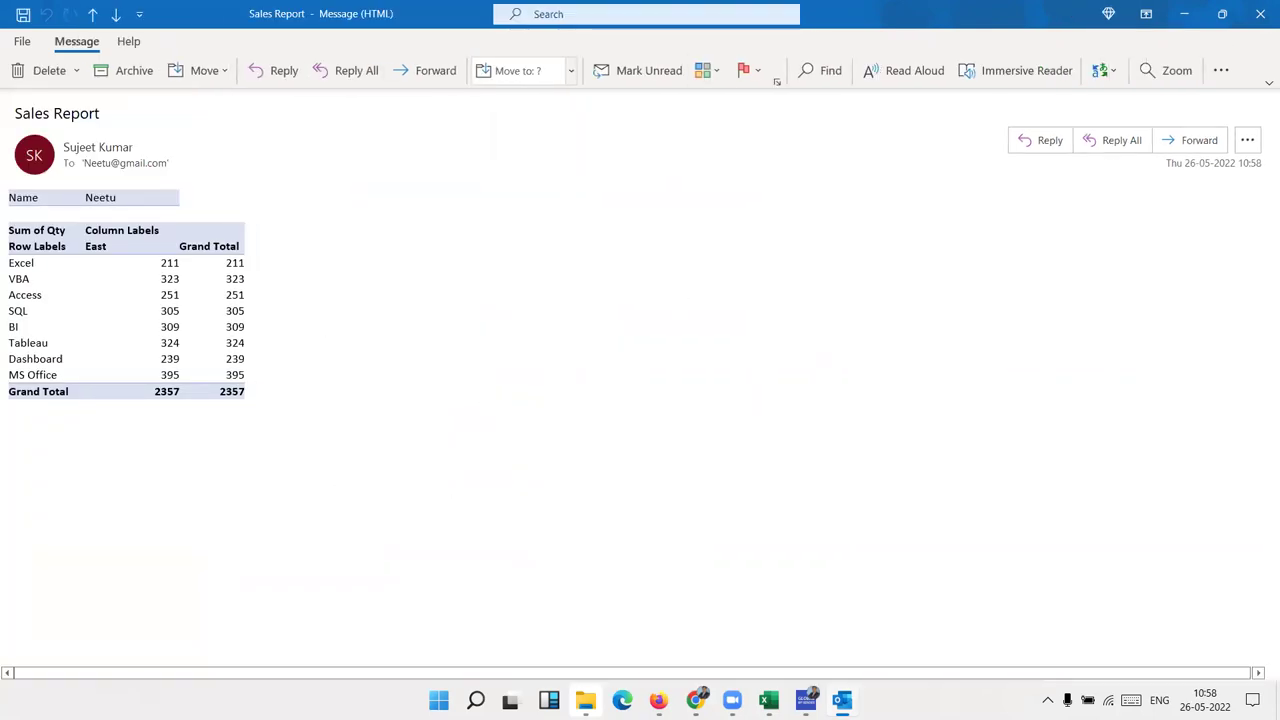
{"action": "left_click", "coordinate": [1258, 15]}
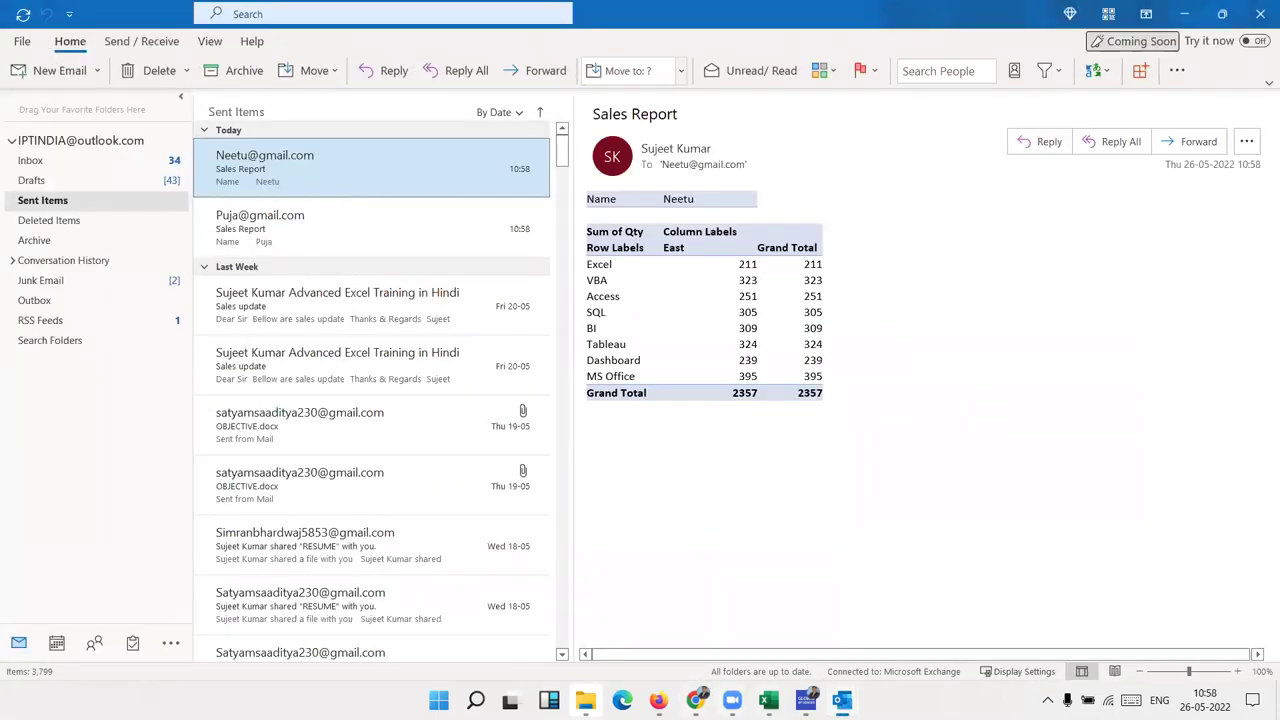
{"action": "mouse_move", "coordinate": [809, 698]}
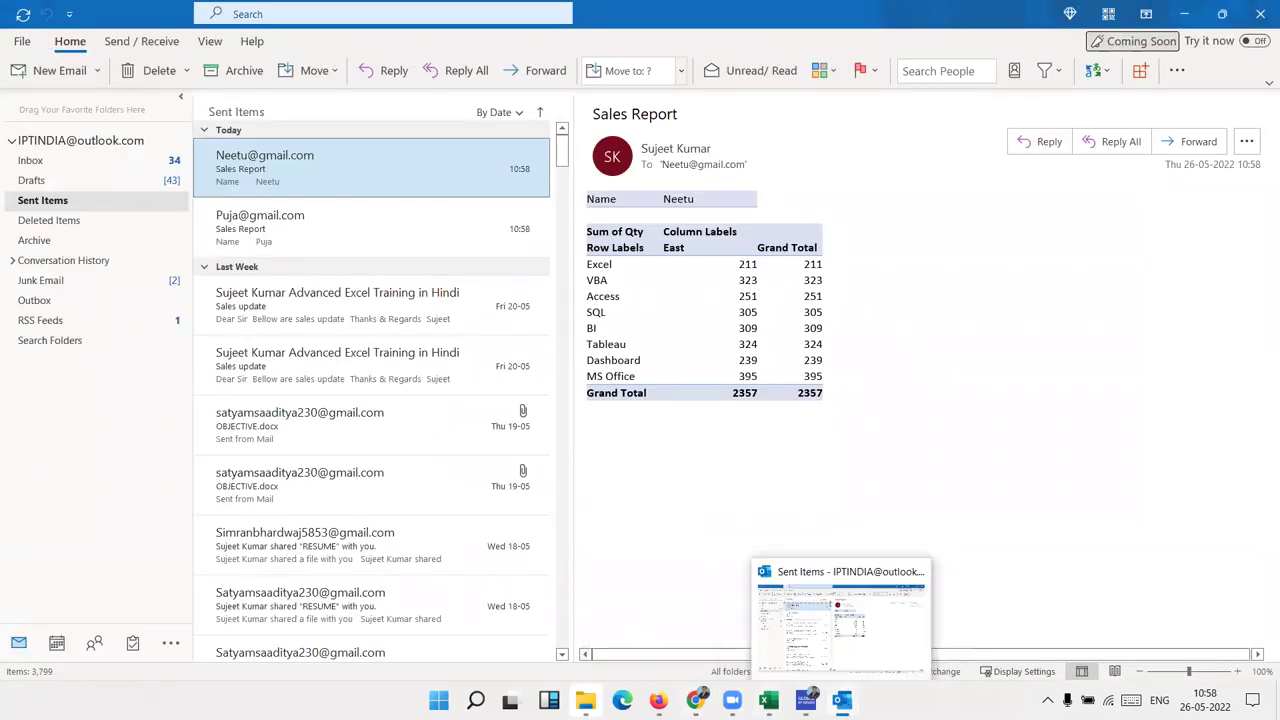
{"action": "mouse_move", "coordinate": [768, 700]}
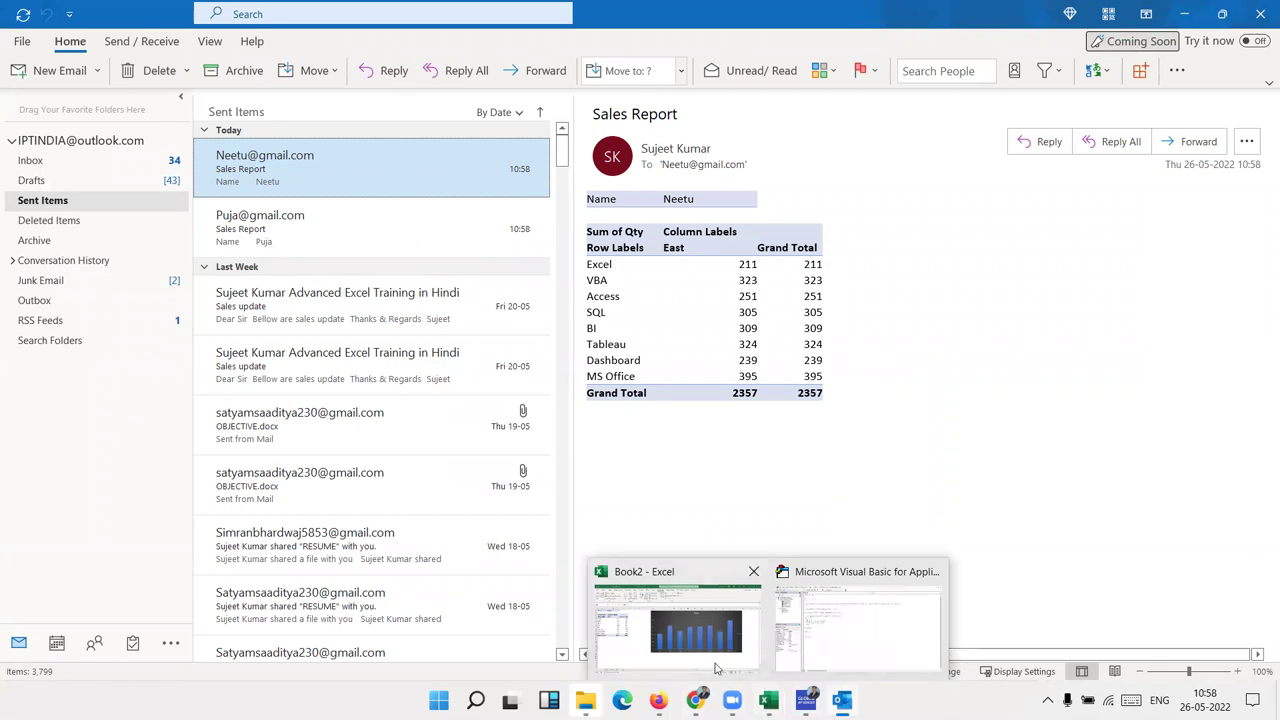
{"action": "left_click", "coordinate": [715, 640]}
Move the East chart beside the pivot and redefine mm as =Pivot!$A$1:$Z$30.
{"action": "left_click", "coordinate": [457, 214]}
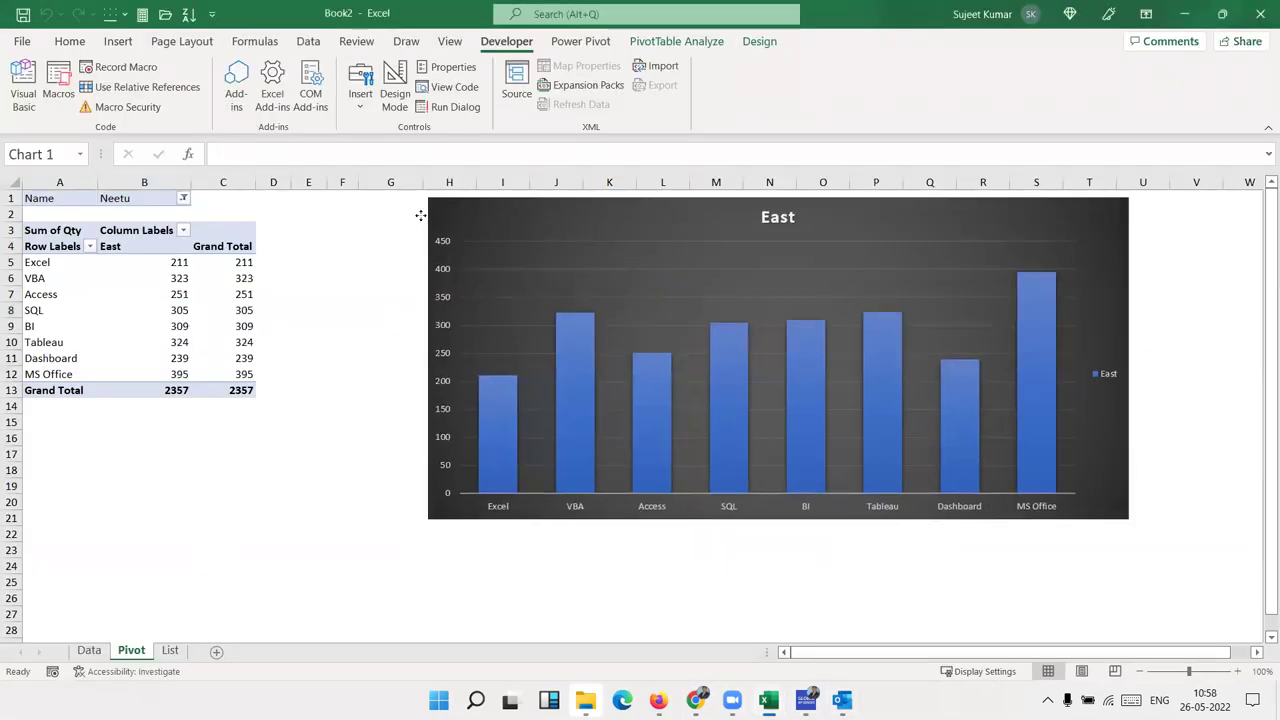
{"action": "left_click_drag", "start_coordinate": [421, 215], "coordinate": [363, 230]}
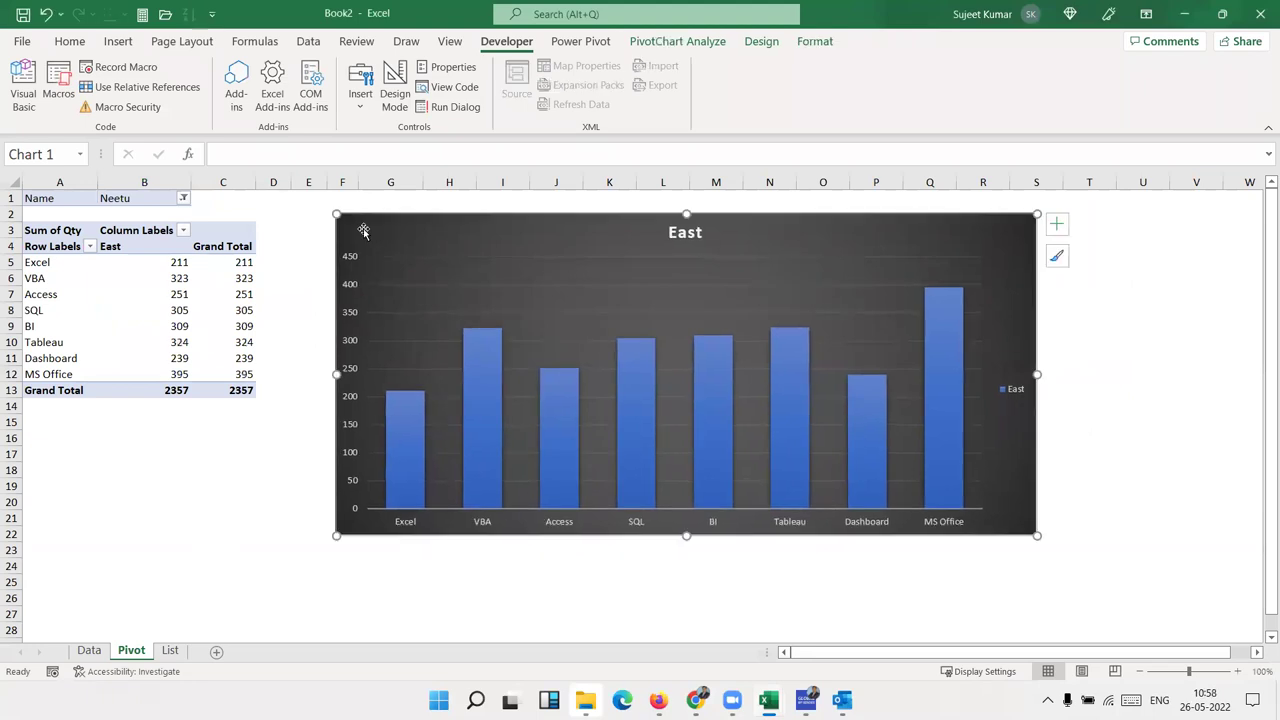
{"action": "left_click", "coordinate": [254, 41]}
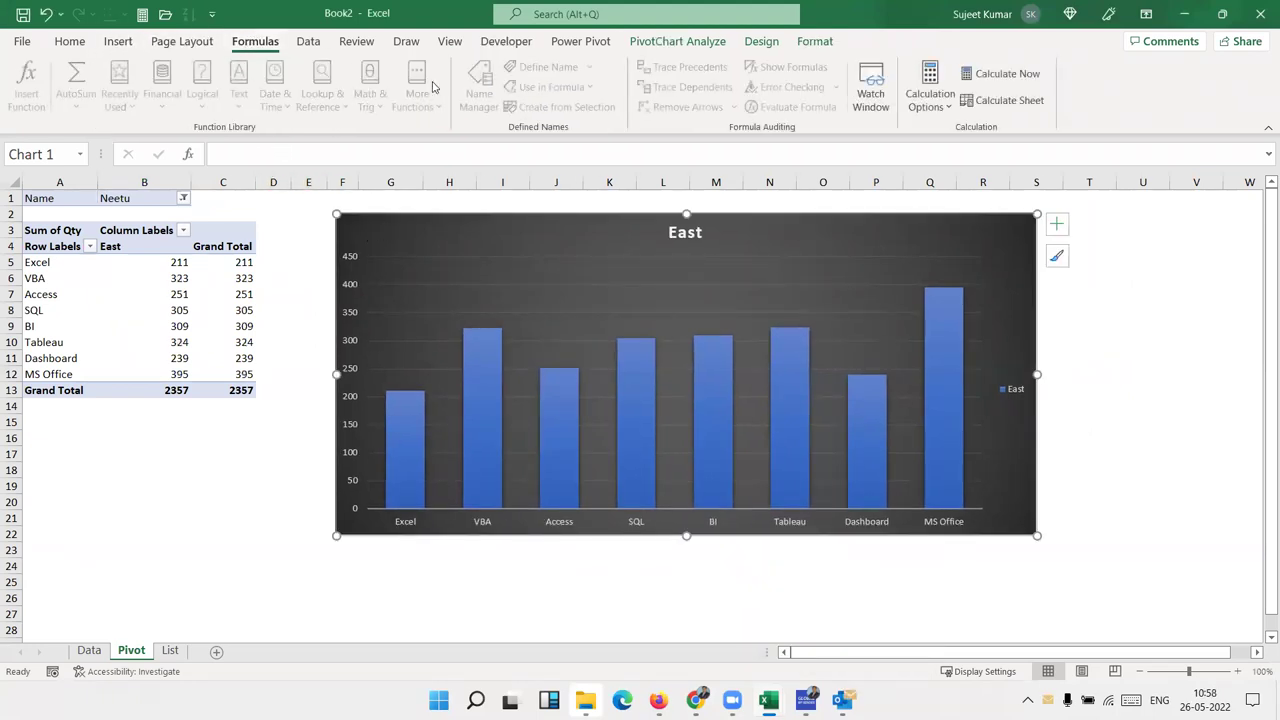
{"action": "left_click", "coordinate": [305, 454]}
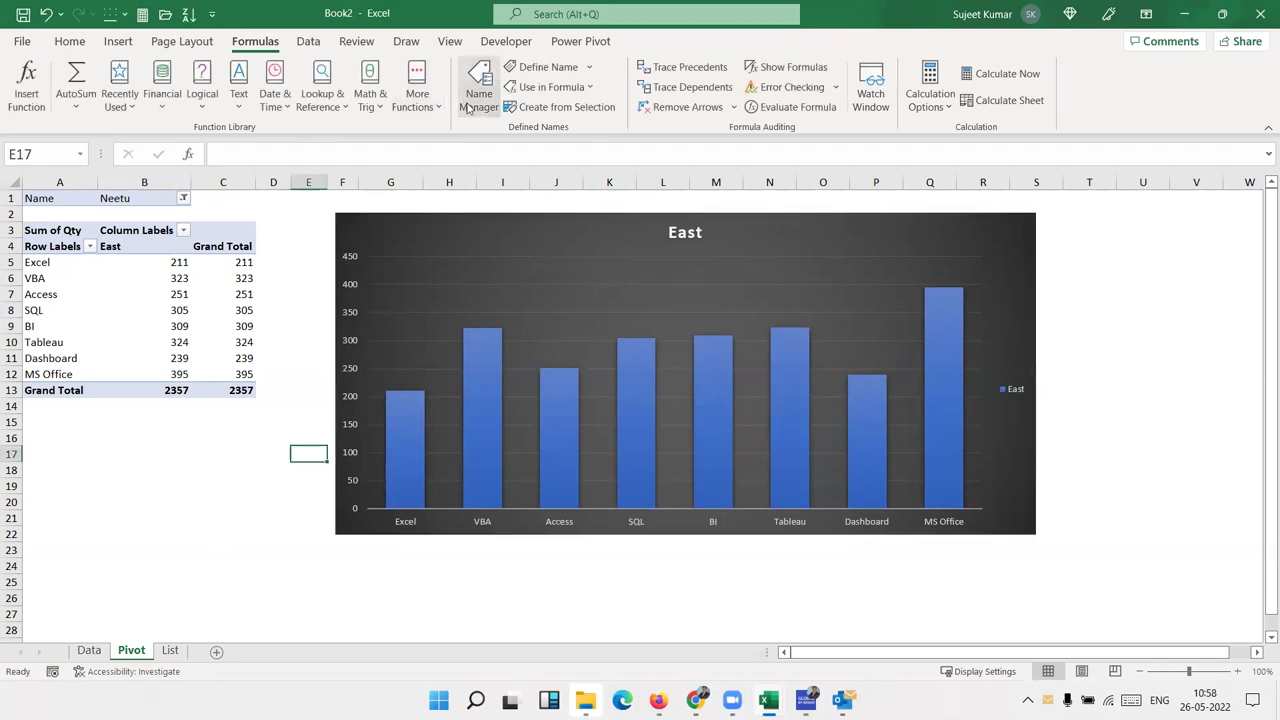
{"action": "left_click", "coordinate": [468, 107]}
{"action": "left_click", "coordinate": [447, 378]}
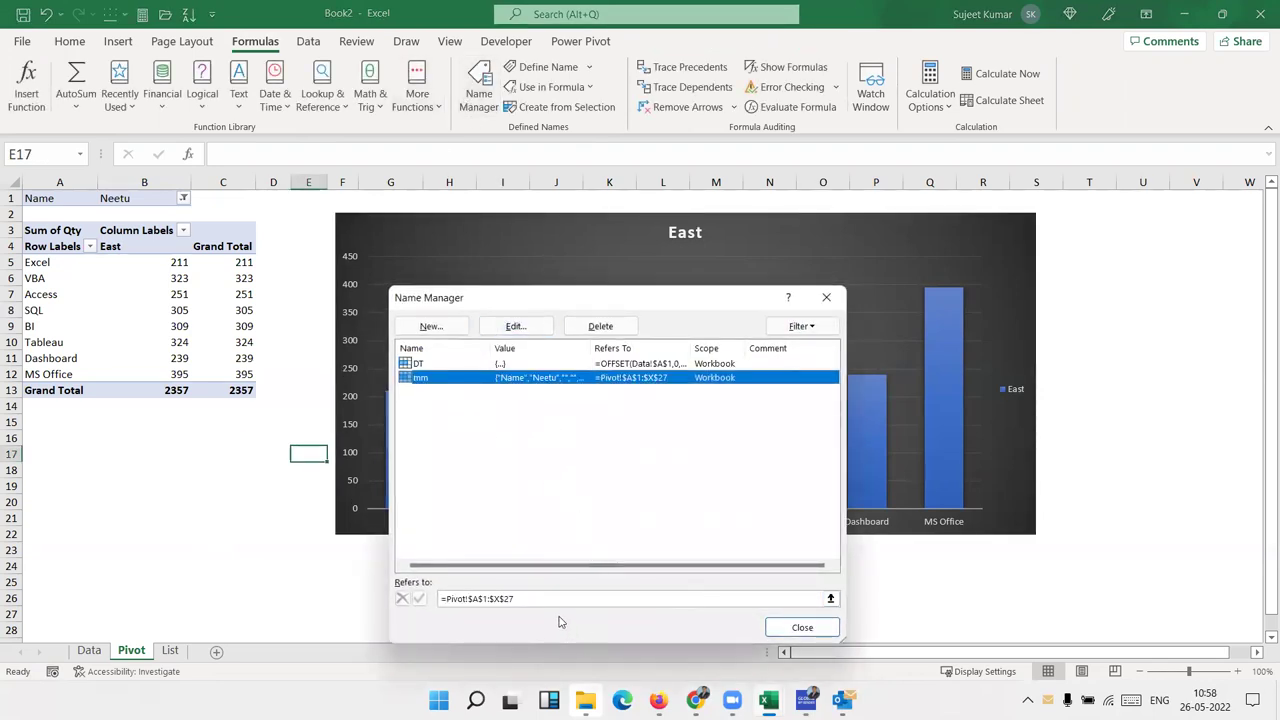
{"action": "left_click", "coordinate": [494, 599]}
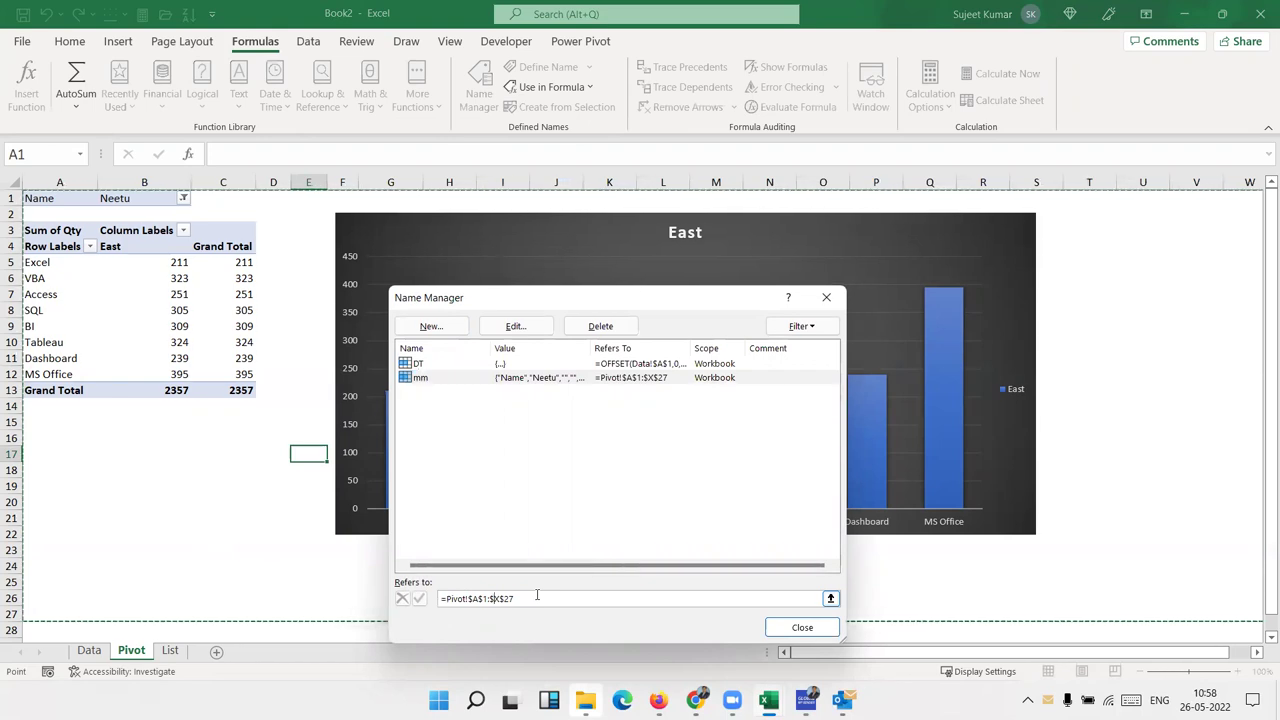
{"action": "key", "text": "Delete"}
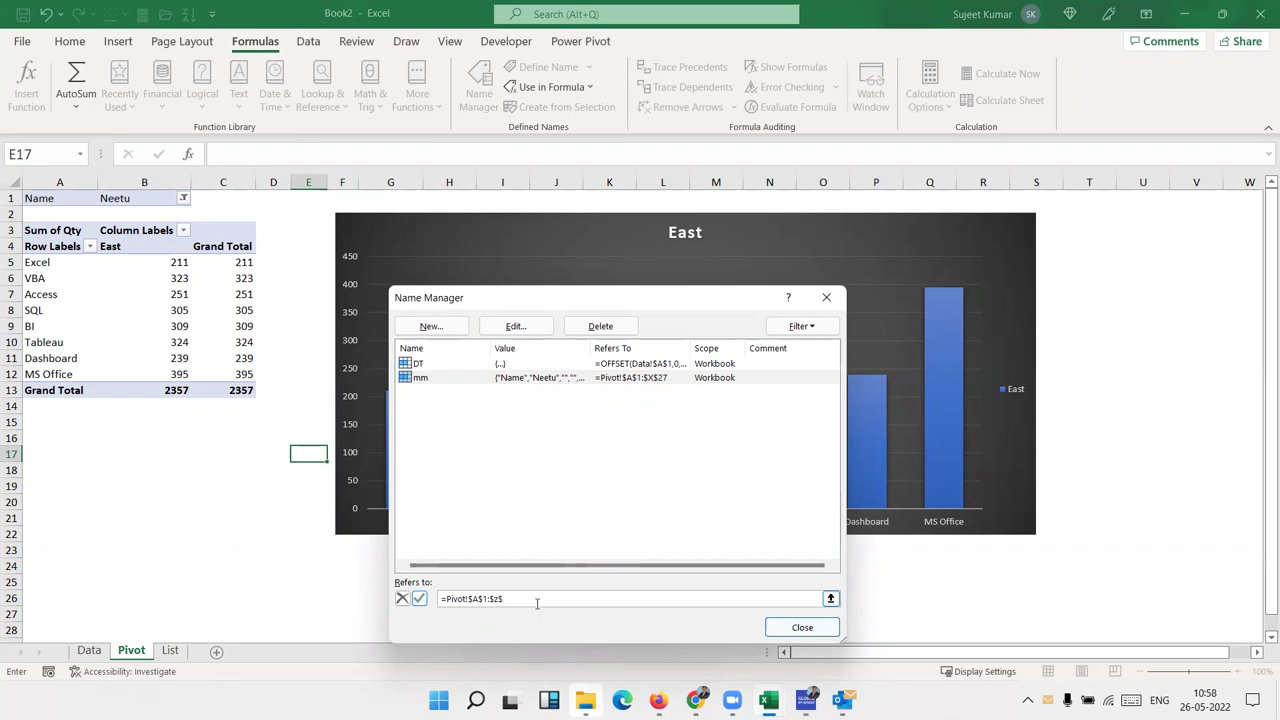
{"action": "left_click", "coordinate": [419, 598]}
{"action": "left_click", "coordinate": [805, 626]}
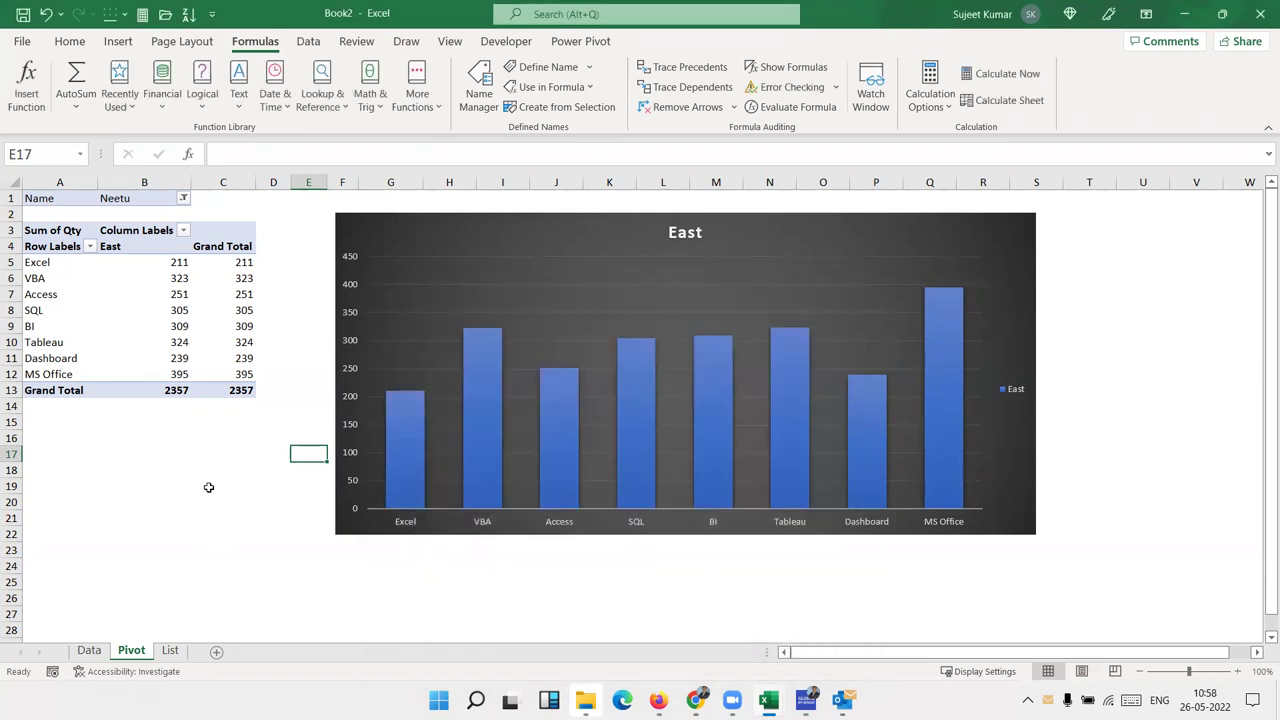
{"action": "left_click", "coordinate": [208, 486]}
Run the rr_1 macro again from the Developer Macros list to resend the reports.
{"action": "left_click", "coordinate": [506, 41]}
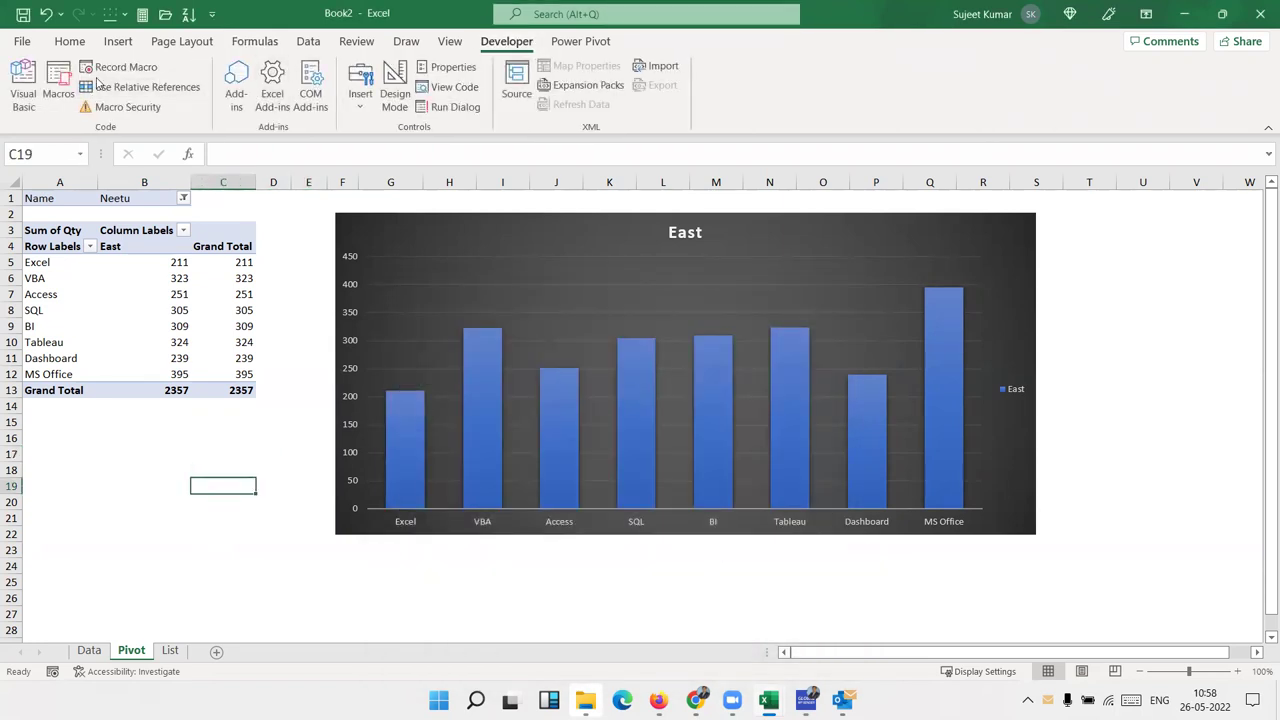
{"action": "left_click", "coordinate": [58, 85]}
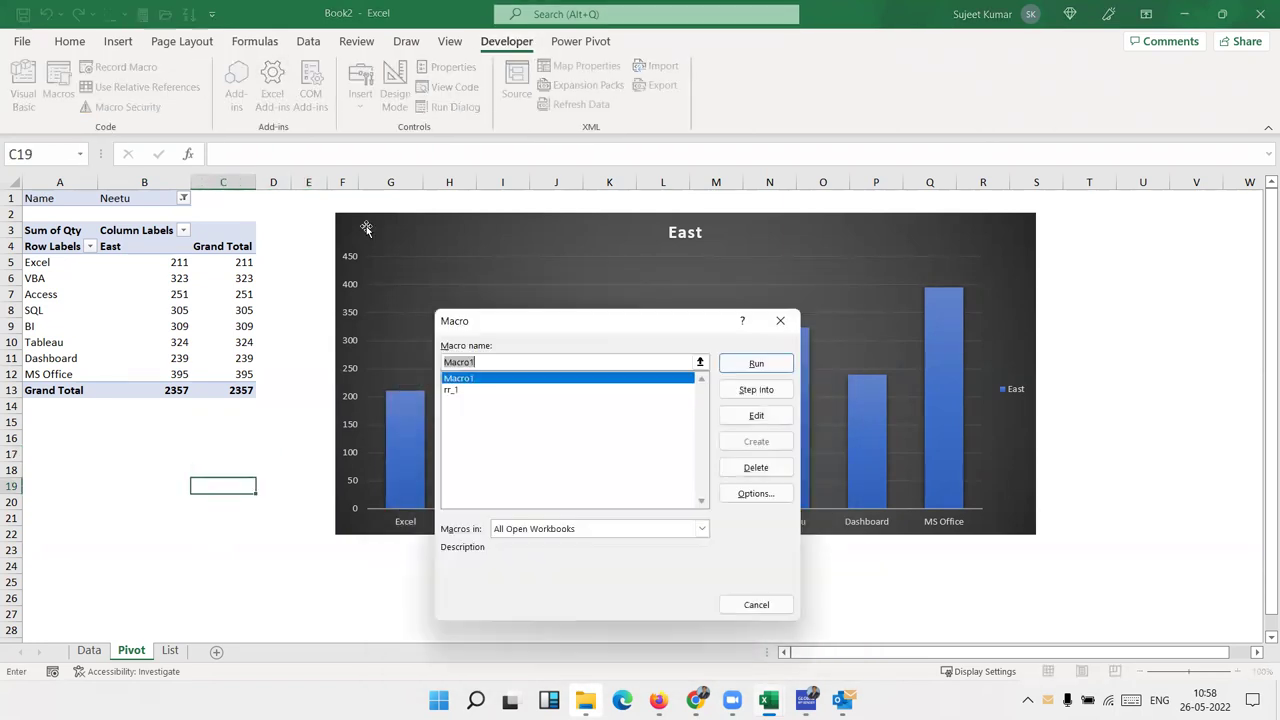
{"action": "left_click", "coordinate": [476, 390]}
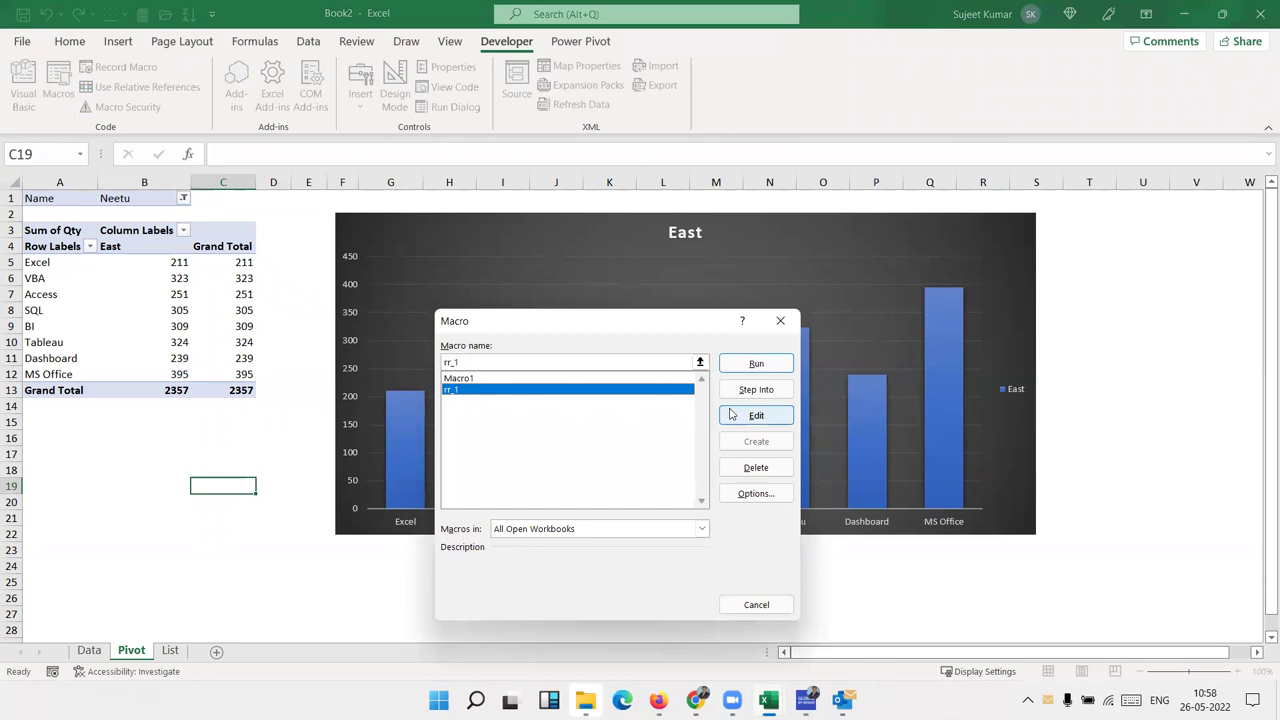
{"action": "left_click", "coordinate": [756, 364]}
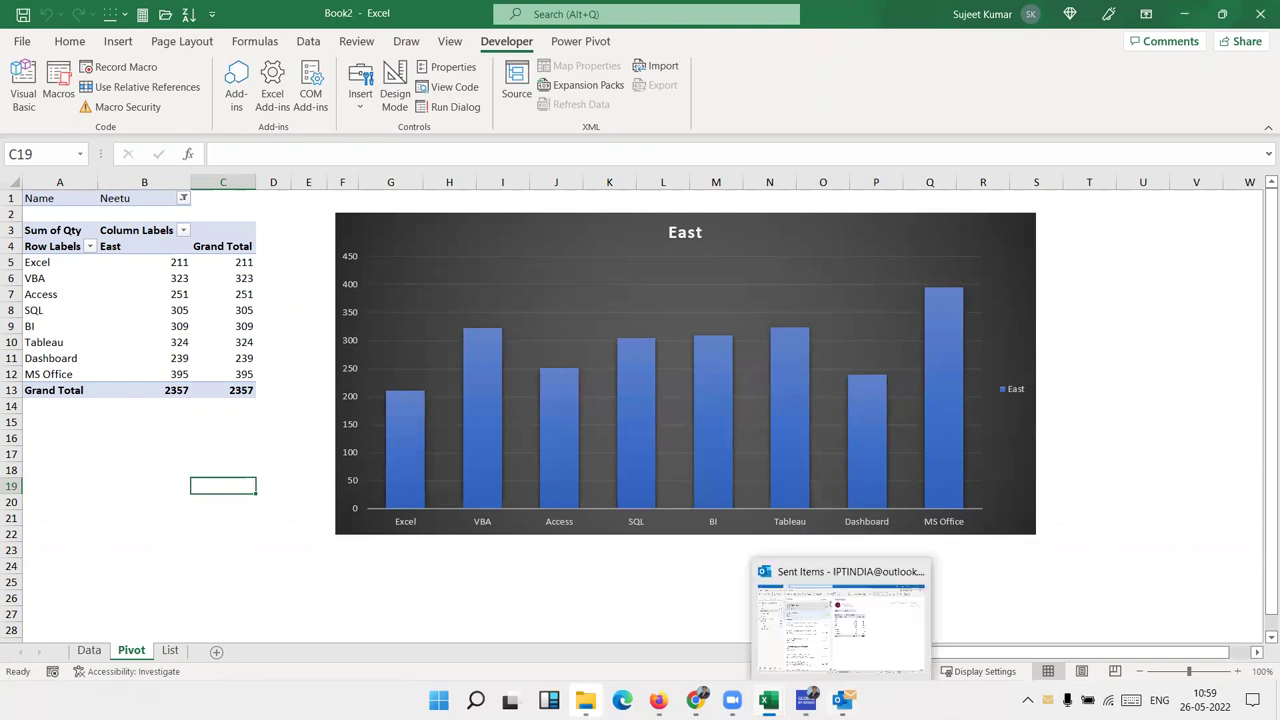
{"action": "left_click", "coordinate": [843, 700]}
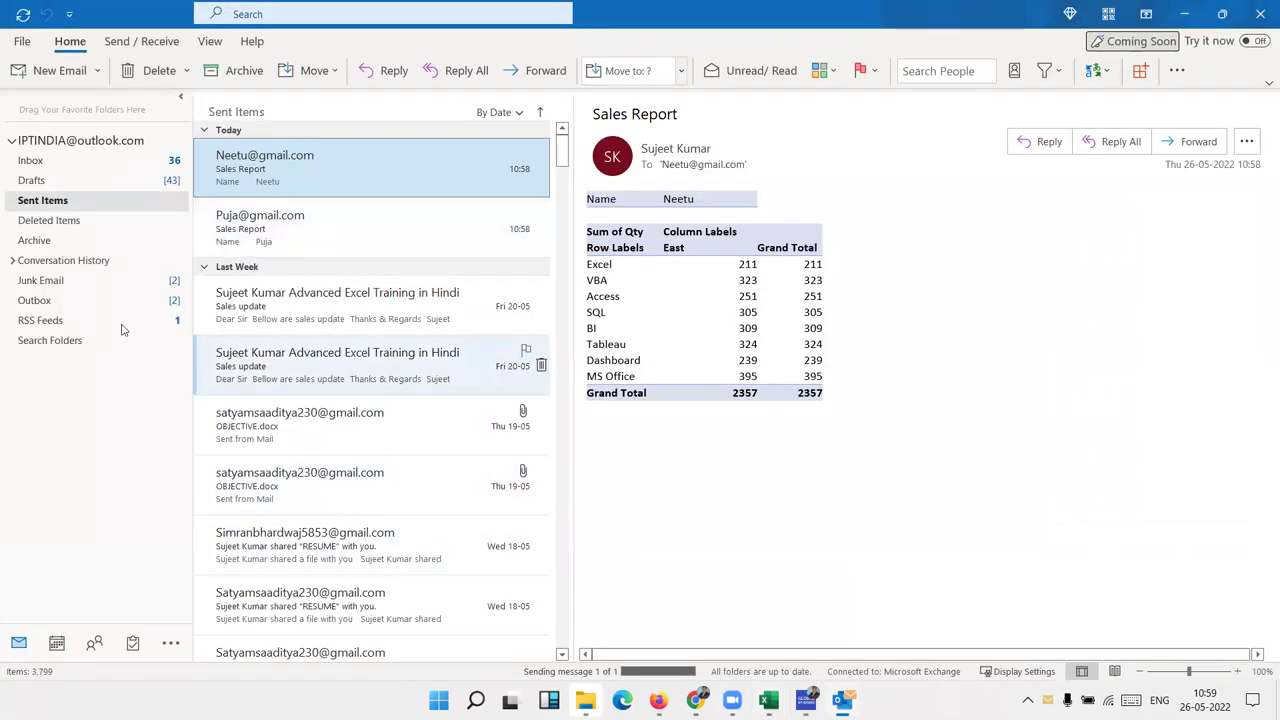
Check the newest sent Sales Report e-mail in Outlook, then return to the Book2 workbook.
{"action": "left_click", "coordinate": [329, 186]}
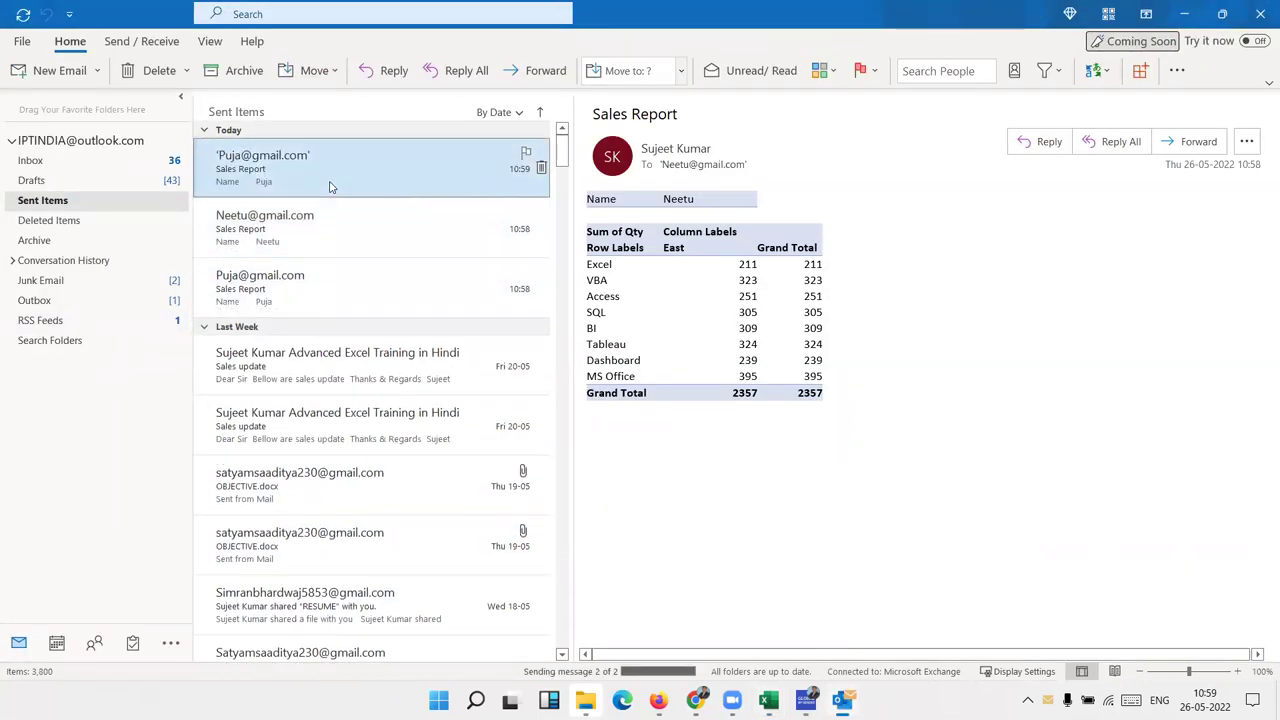
{"action": "mouse_move", "coordinate": [728, 654]}
{"action": "left_mouse_down"}
{"action": "mouse_move", "coordinate": [1101, 654]}
{"action": "mouse_move", "coordinate": [575, 645]}
{"action": "left_mouse_up"}
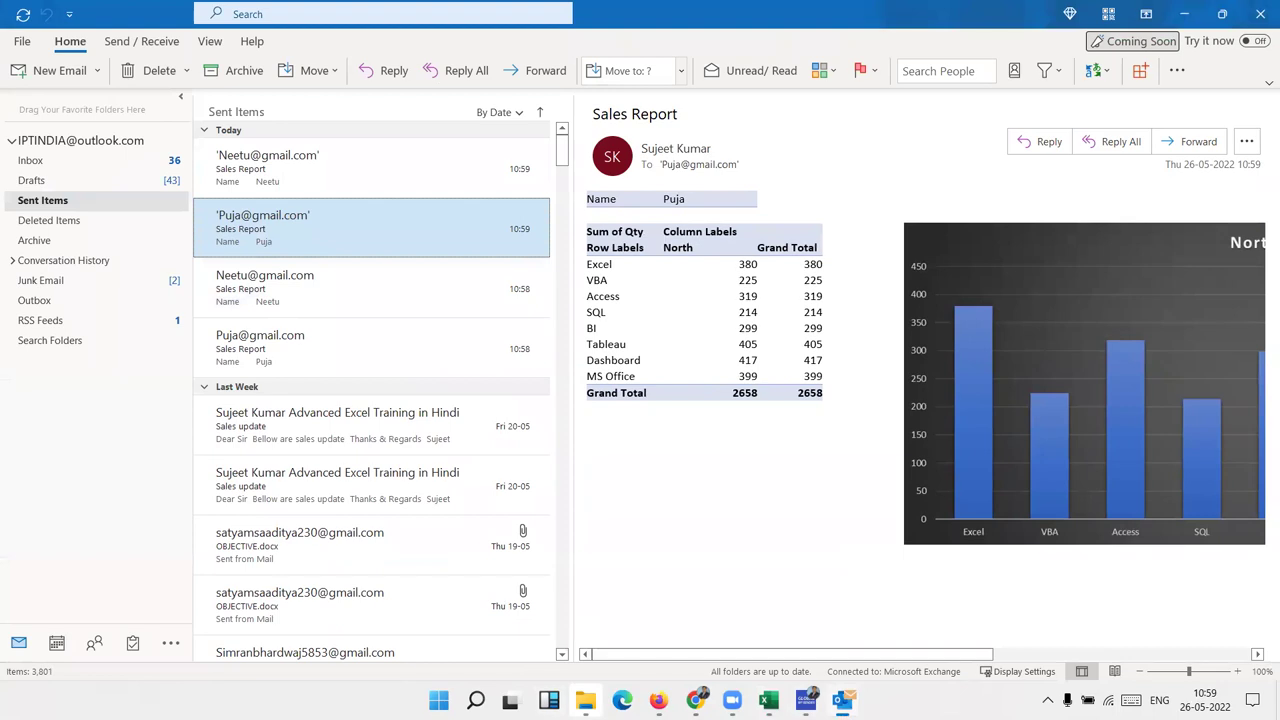
{"action": "mouse_move", "coordinate": [842, 700]}
{"action": "mouse_move", "coordinate": [768, 700]}
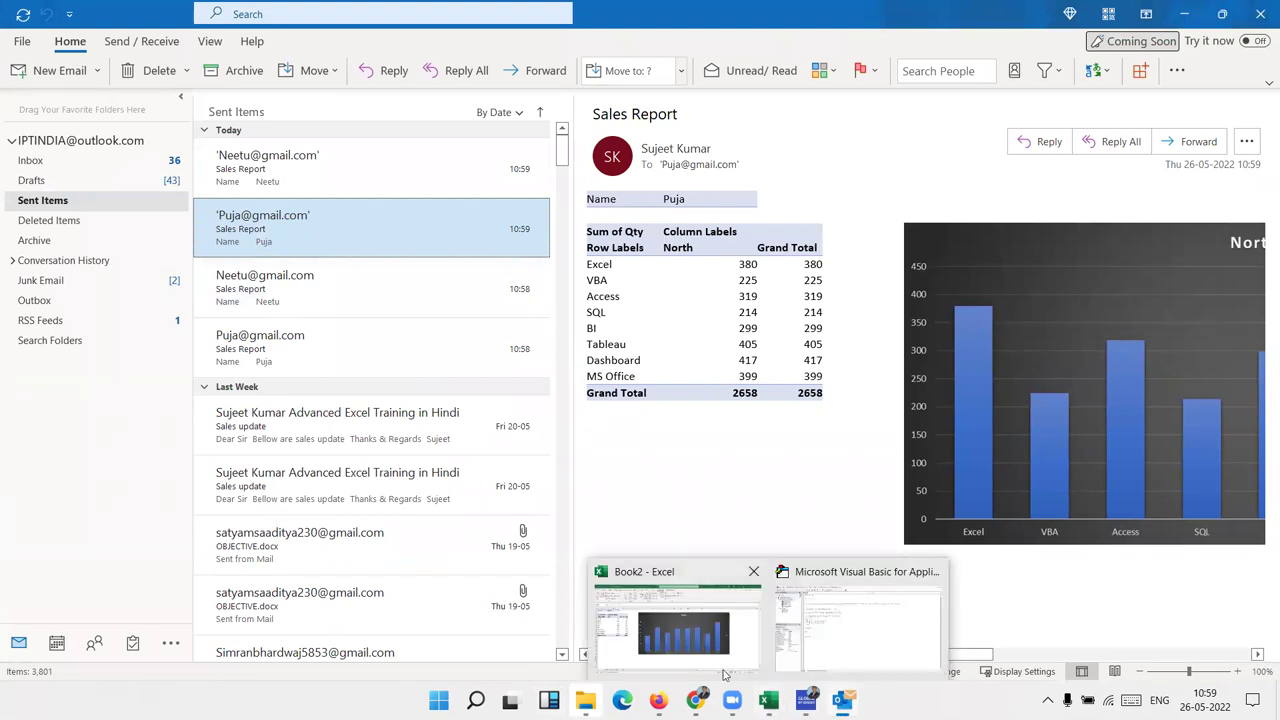
{"action": "left_click", "coordinate": [724, 668]}
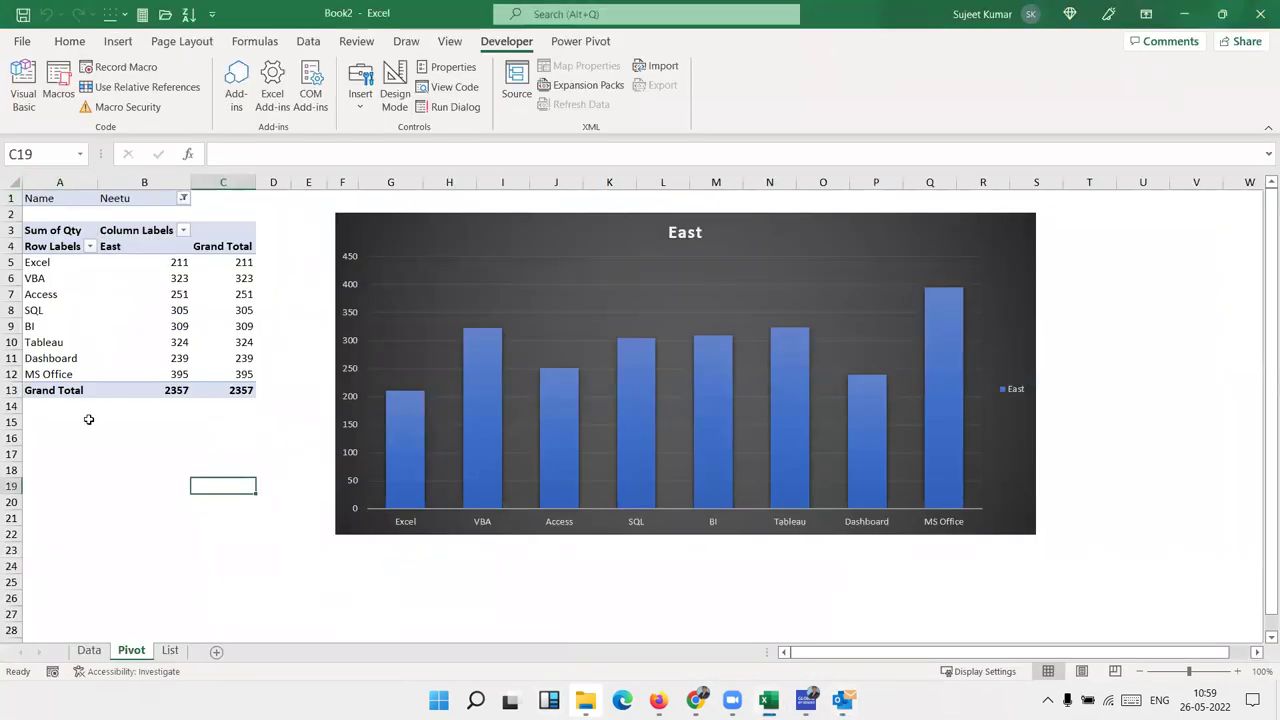
Open the rr_1 code in the VBA editor and work on the For loop's end value.
{"action": "left_click", "coordinate": [57, 578]}
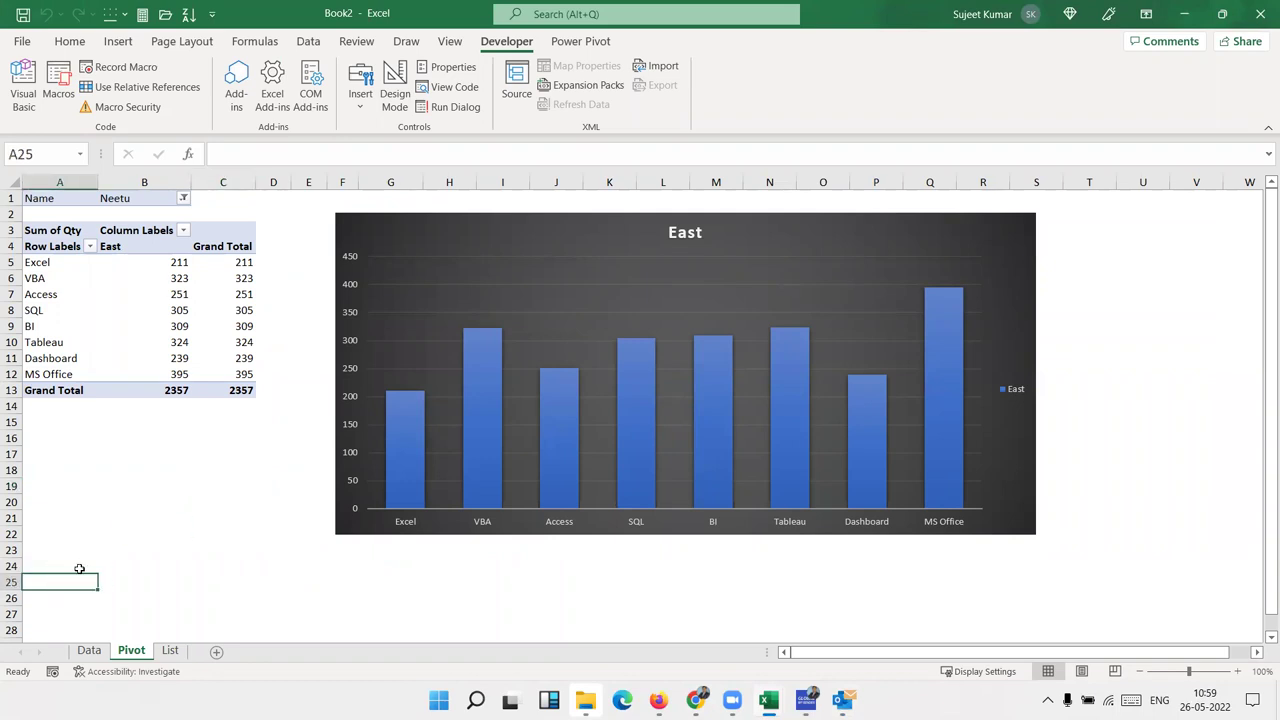
{"action": "mouse_move", "coordinate": [97, 582]}
{"action": "left_mouse_down"}
{"action": "mouse_move", "coordinate": [367, 580]}
{"action": "mouse_move", "coordinate": [88, 581]}
{"action": "left_mouse_up"}
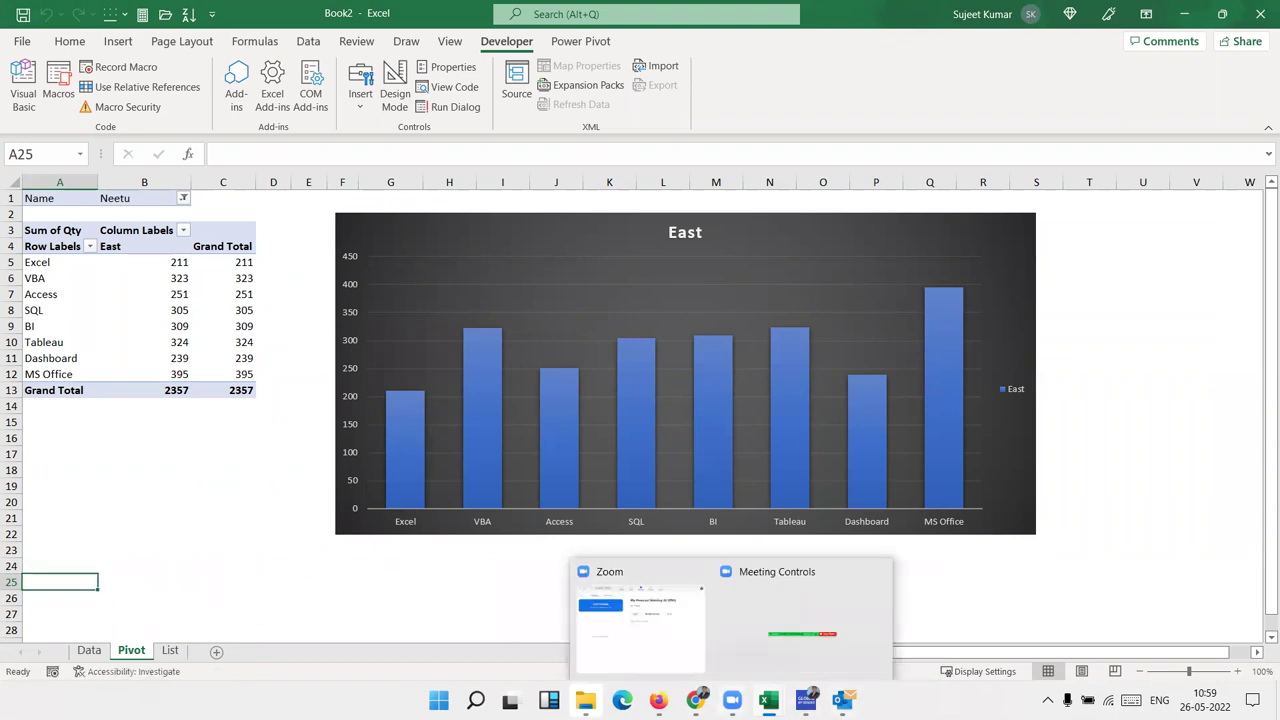
{"action": "mouse_move", "coordinate": [768, 700]}
{"action": "left_click", "coordinate": [801, 656]}
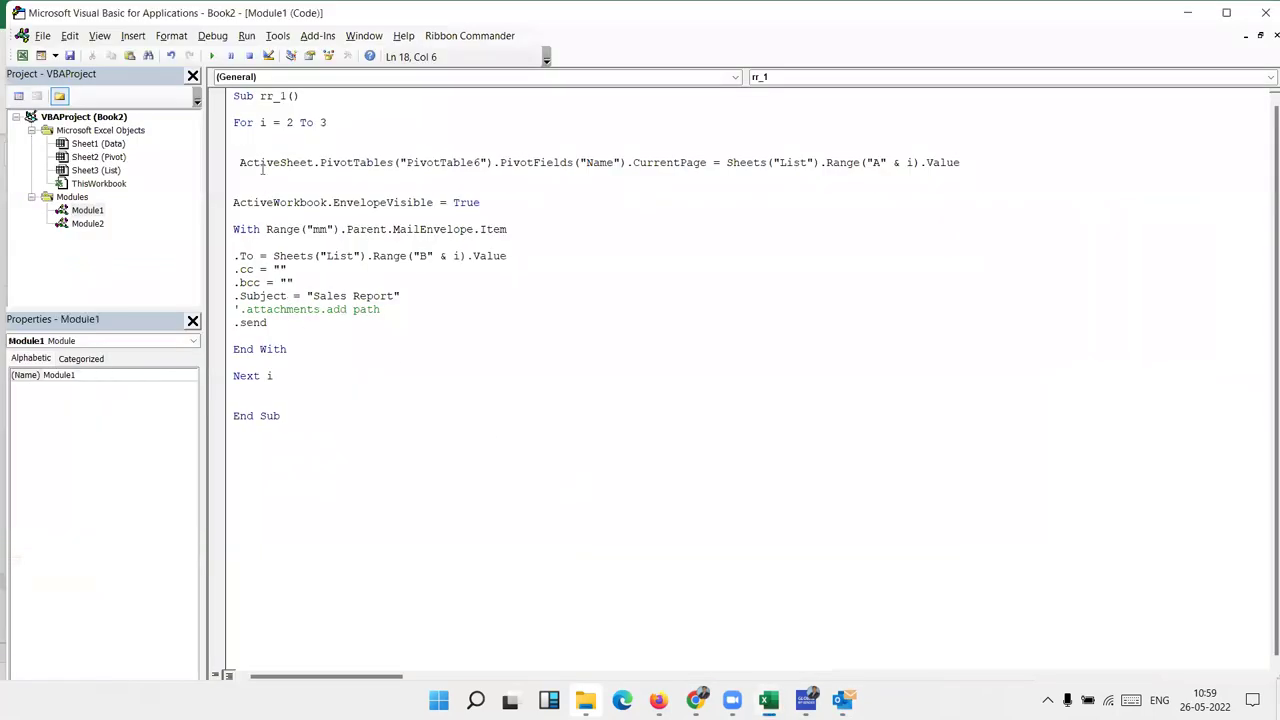
{"action": "left_click", "coordinate": [320, 123]}
{"action": "type", "text": "2"}
{"action": "left_click_drag", "start_coordinate": [343, 122], "coordinate": [329, 122]}
{"action": "left_click", "coordinate": [622, 243]}
Copy the List sheet lookup into the For line, making it Range("A6500").End(xlUp).Row.
{"action": "left_click_drag", "start_coordinate": [720, 169], "coordinate": [912, 160]}
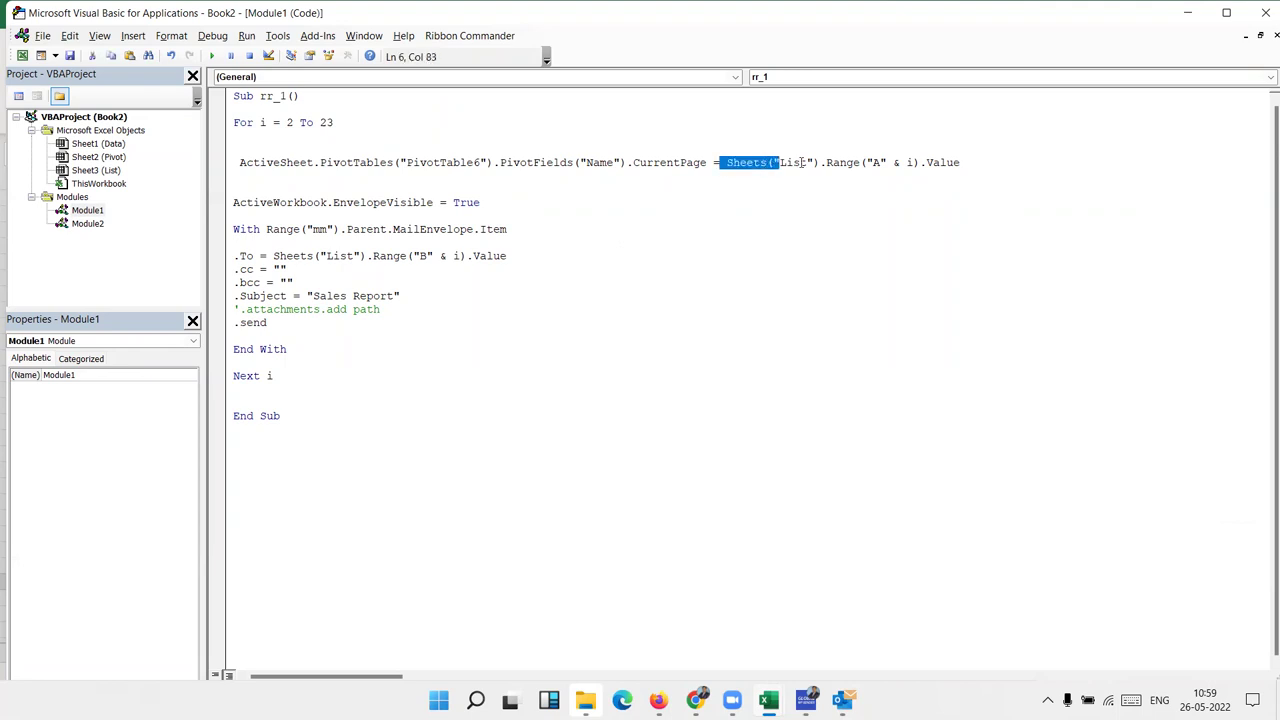
{"action": "key", "text": "ctrl+c"}
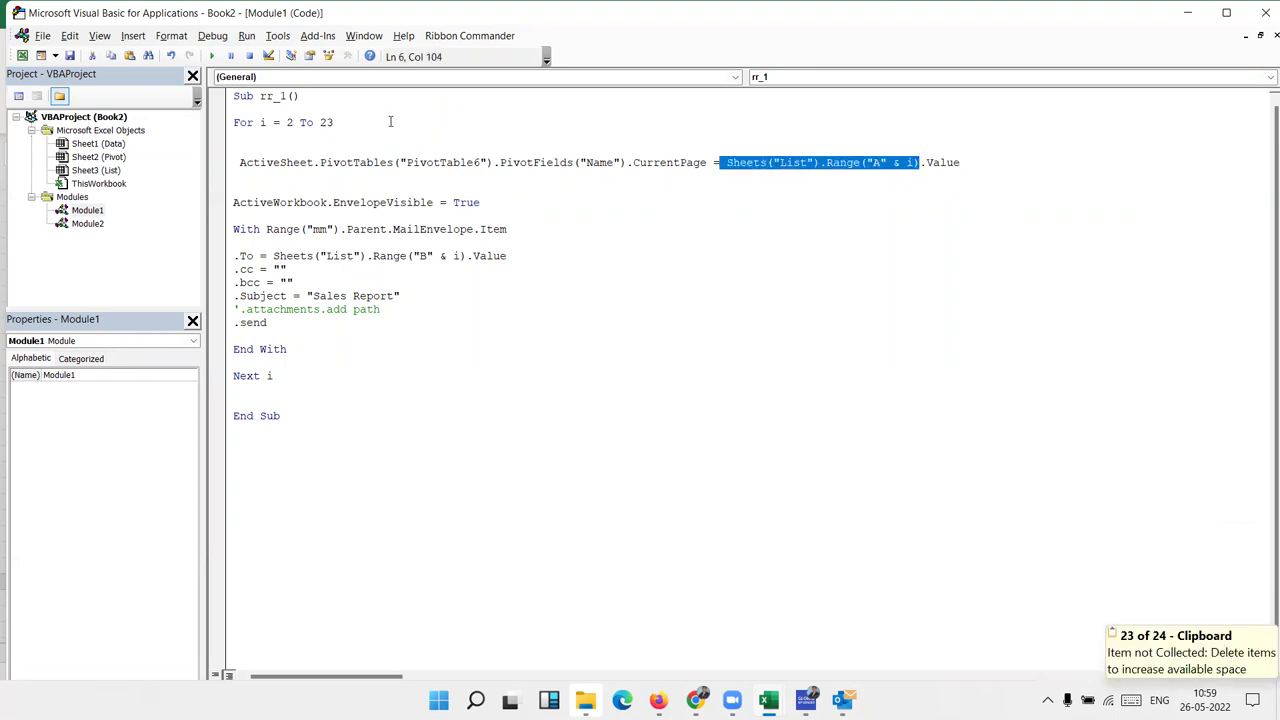
{"action": "left_click", "coordinate": [390, 121]}
{"action": "key", "text": "ctrl+v"}
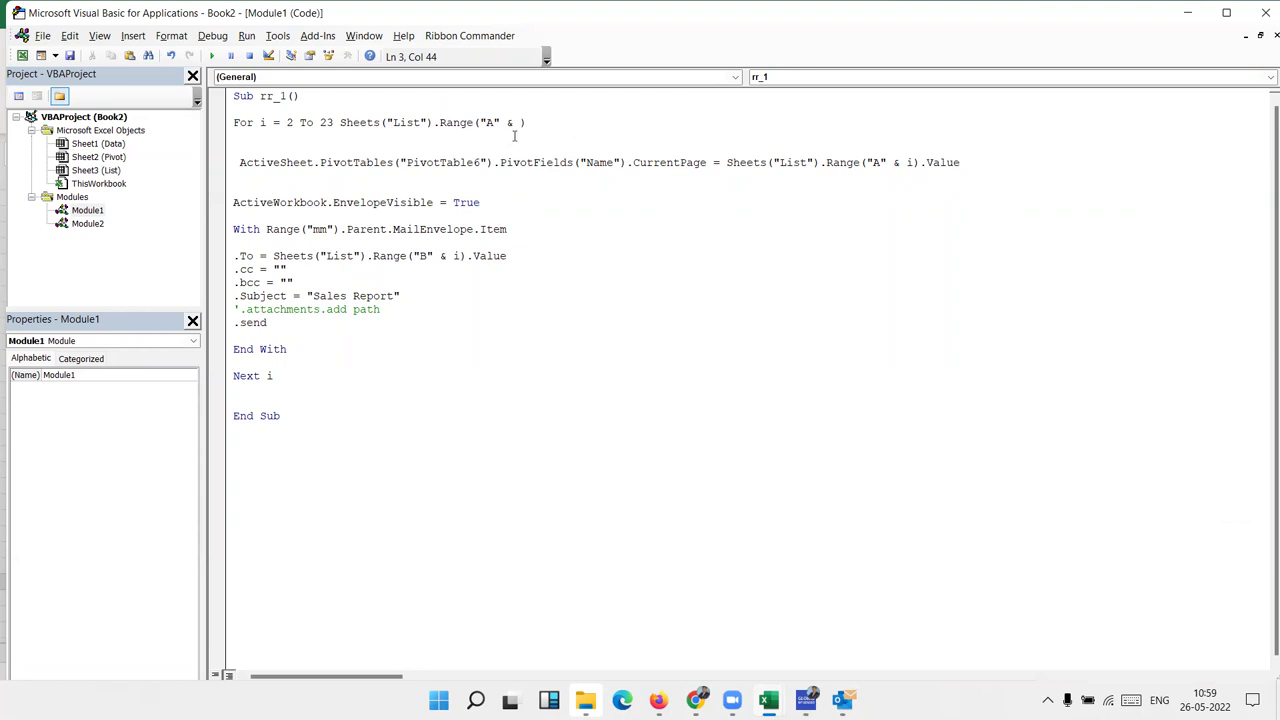
{"action": "key", "text": "BackSpace"}
{"action": "key", "text": "BackSpace"}
{"action": "type", "text": "650"}
{"action": "key", "text": "BackSpace"}
{"action": "key", "text": "BackSpace"}
{"action": "key", "text": "BackSpace"}
{"action": "type", "text": "end"}
{"action": "type", "text": "w"}
Fix the compile error by deleting the leftover hard-coded end value 23.
{"action": "left_click", "coordinate": [533, 261]}
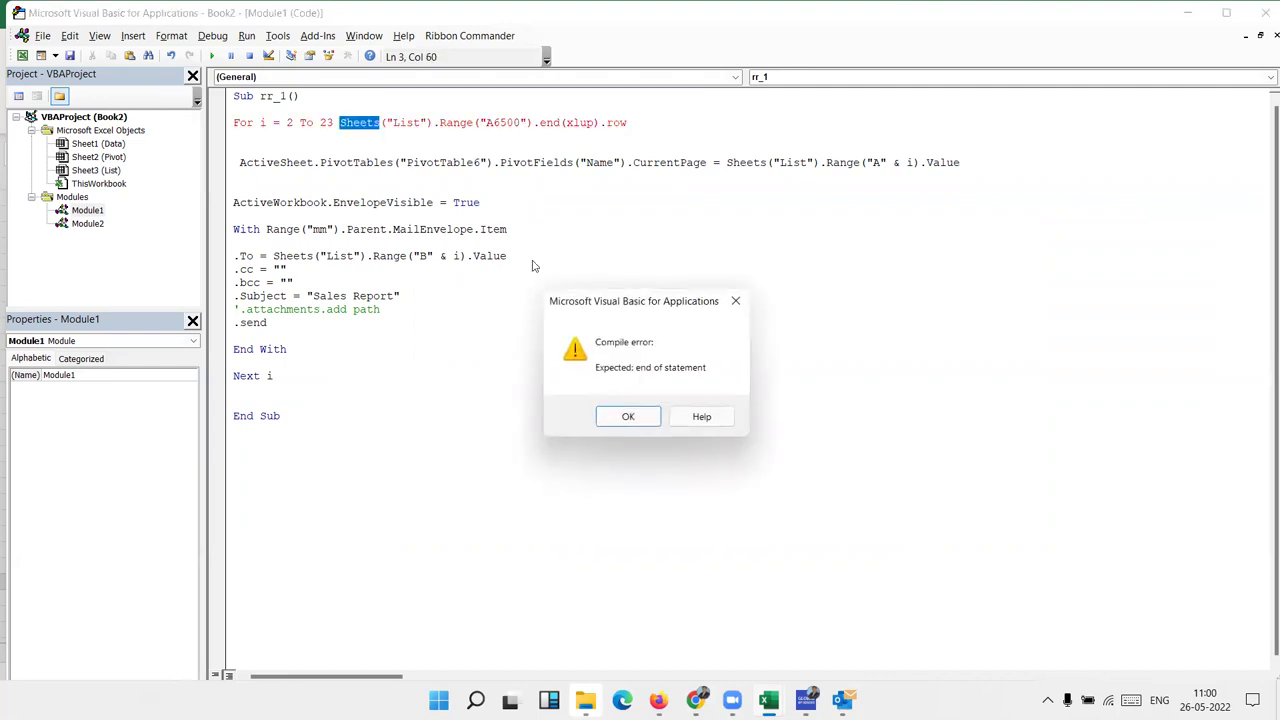
{"action": "left_click", "coordinate": [631, 421]}
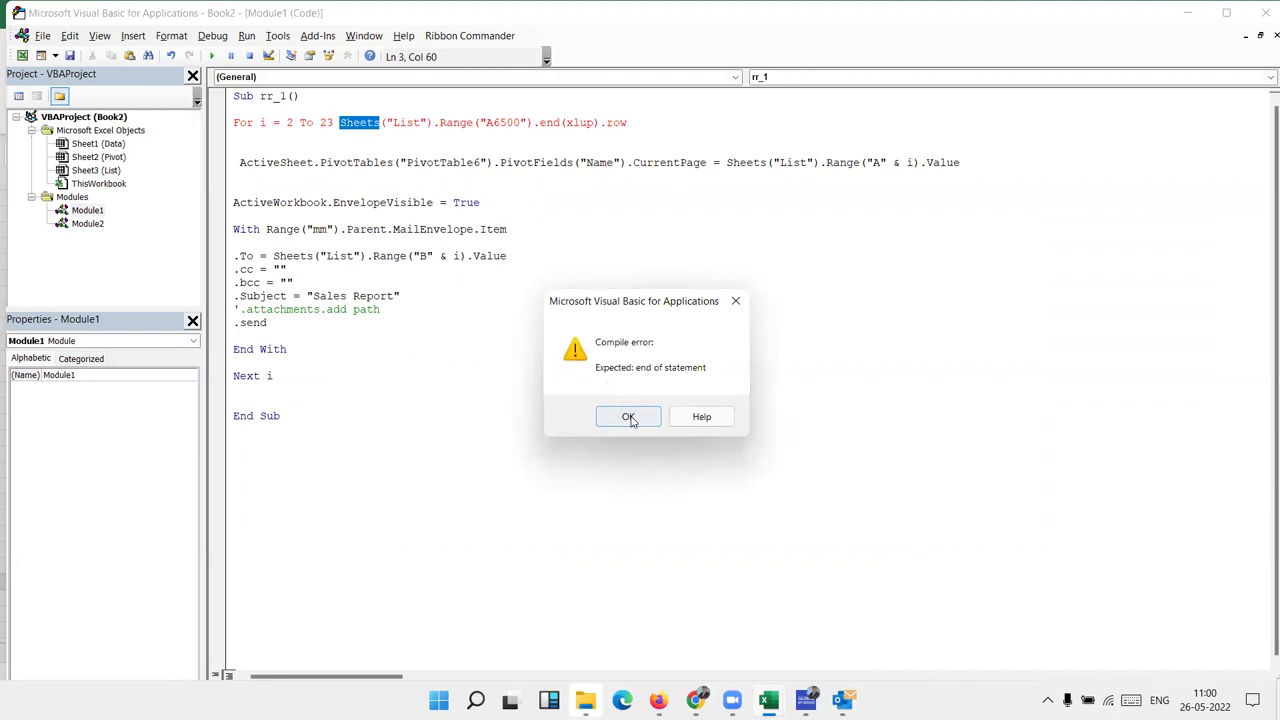
{"action": "double_click", "coordinate": [325, 122]}
{"action": "key", "text": "BackSpace"}
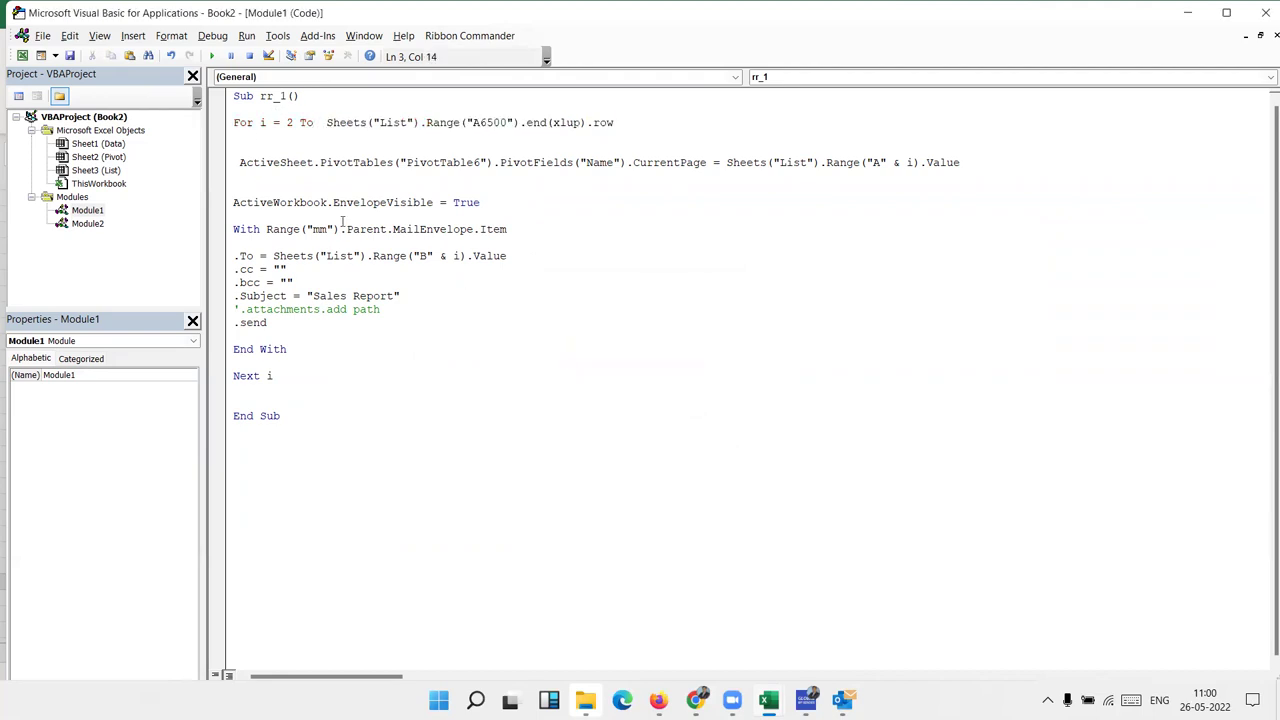
{"action": "left_click", "coordinate": [414, 257]}
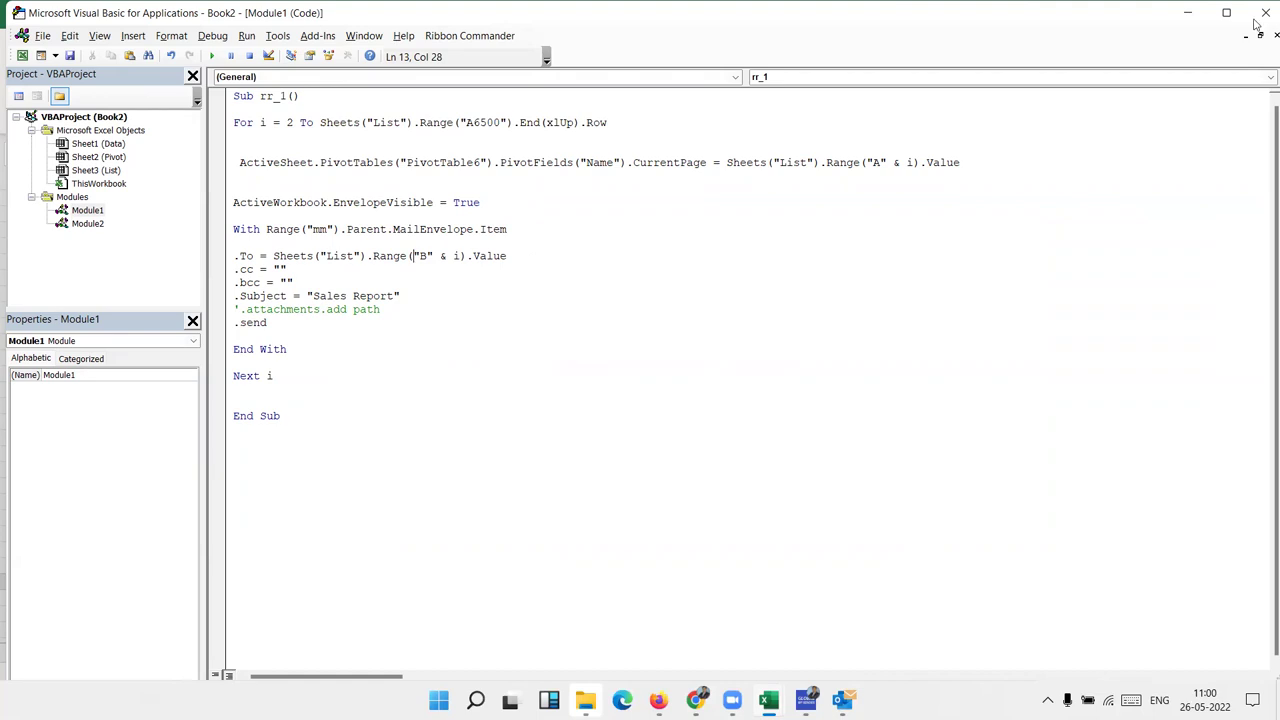
Back in Excel, run the rr_1 macro to e-mail every List-sheet name's report.
{"action": "left_click", "coordinate": [1187, 12]}
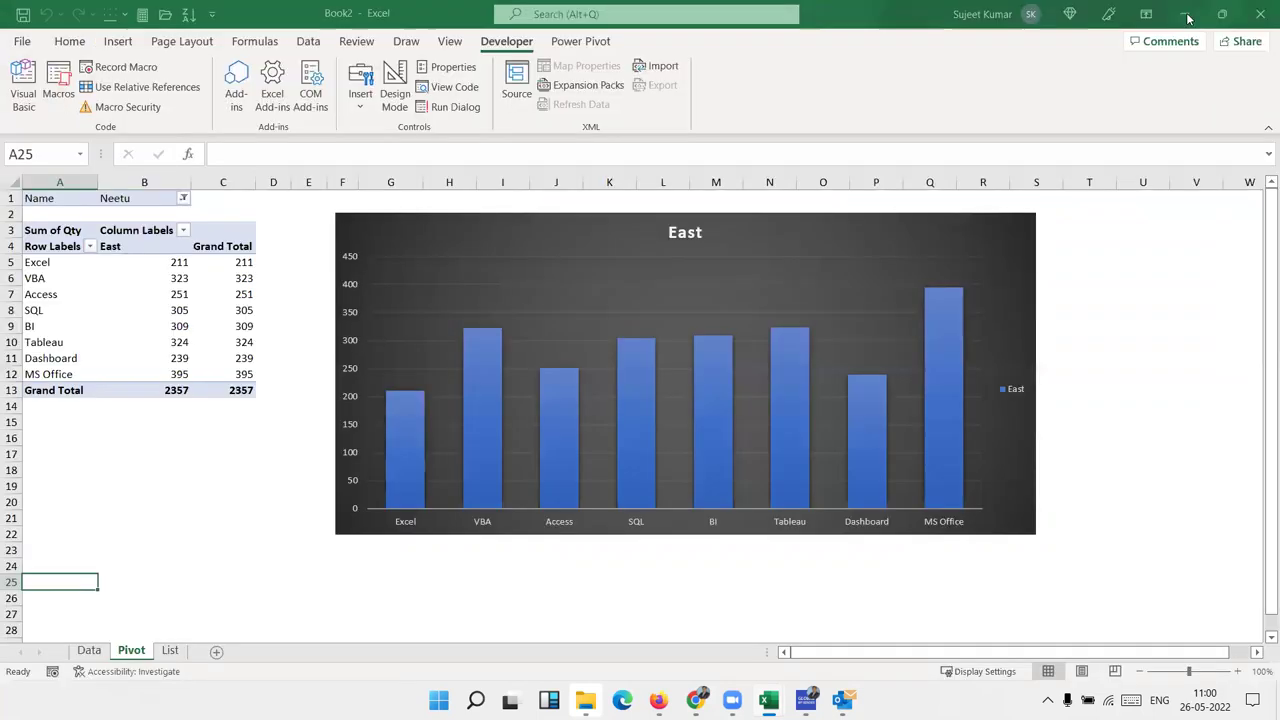
{"action": "left_click", "coordinate": [186, 440]}
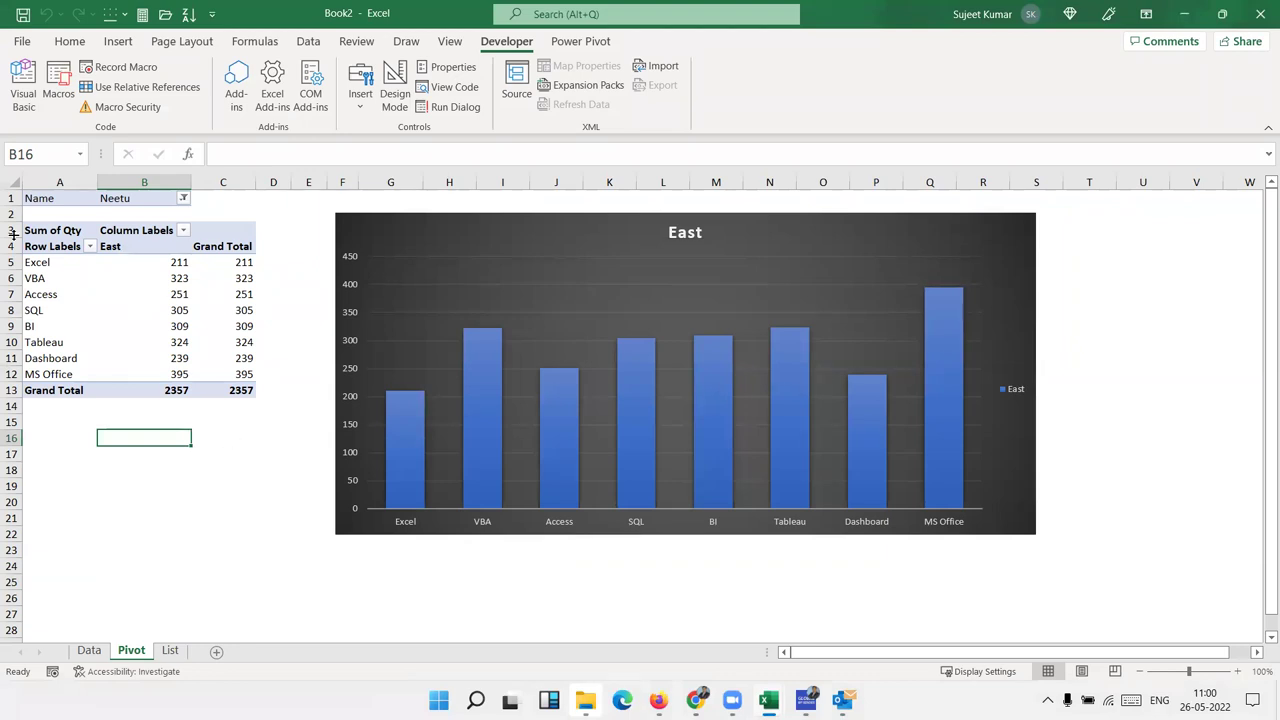
{"action": "left_click", "coordinate": [58, 82]}
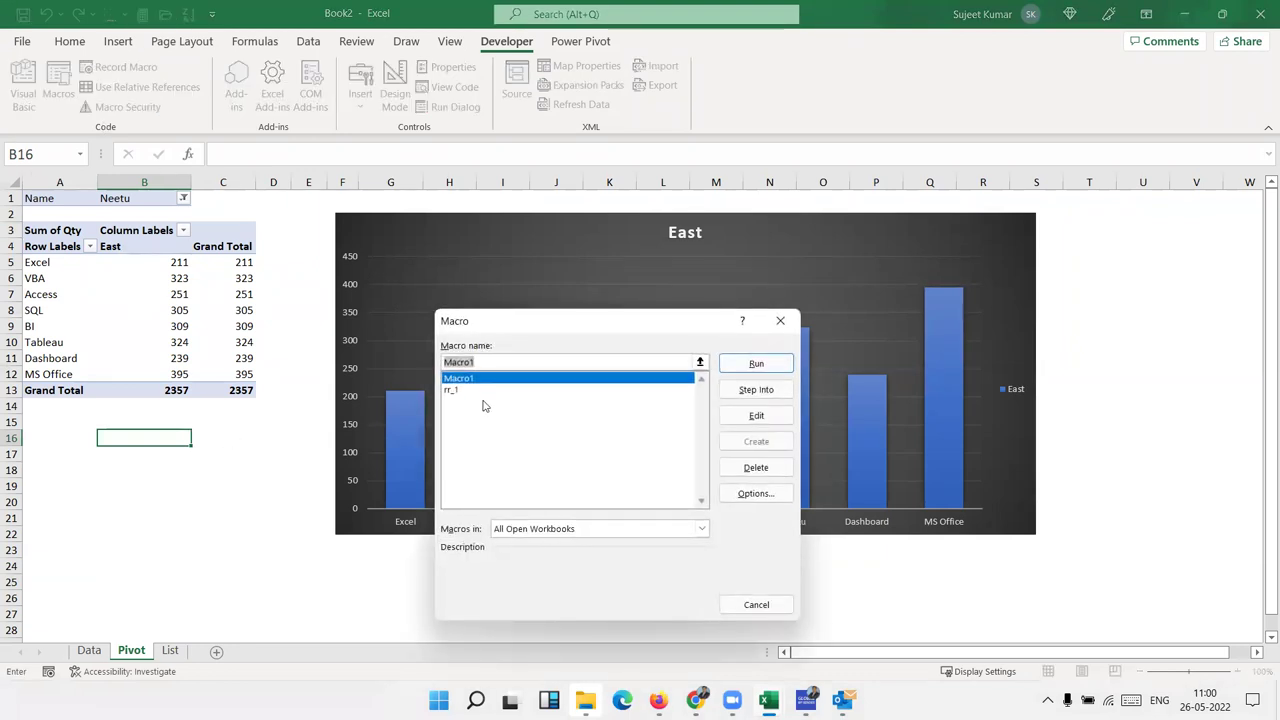
{"action": "left_click", "coordinate": [452, 390]}
{"action": "left_click", "coordinate": [757, 366]}
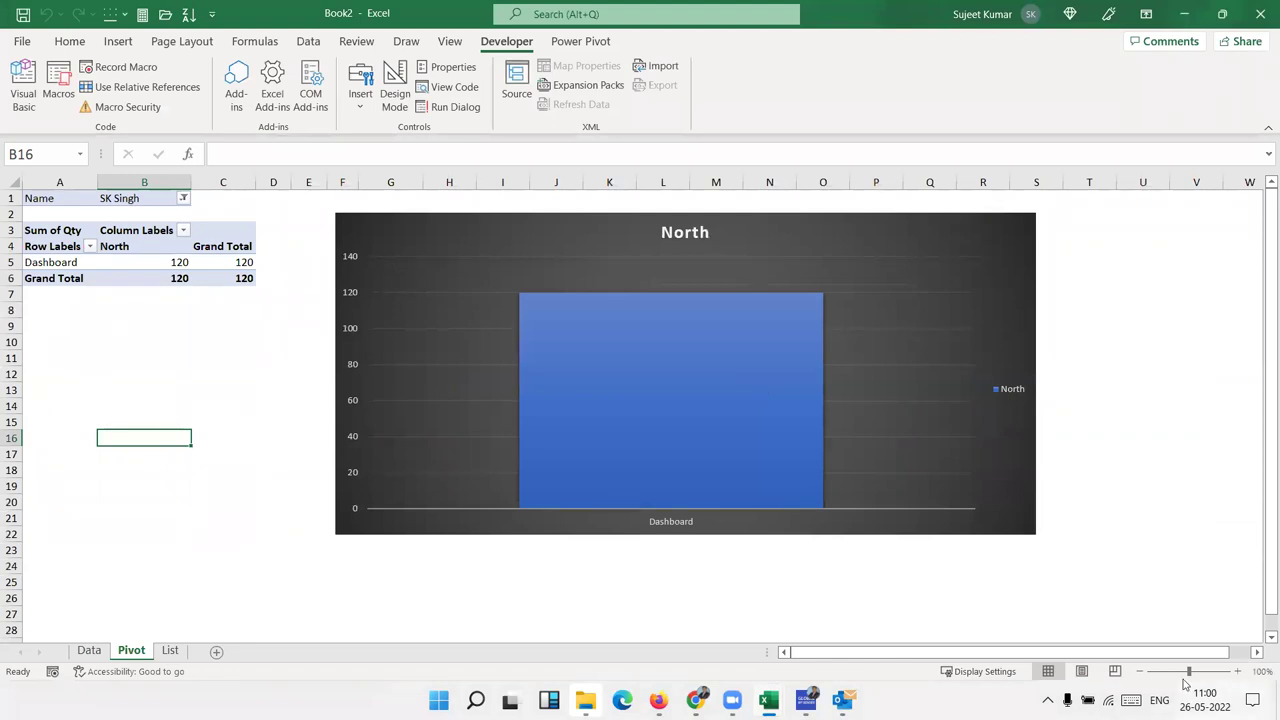
Check the queued Sales Report e-mails in Outlook's Outbox, then show the desktop.
{"action": "left_click", "coordinate": [843, 700]}
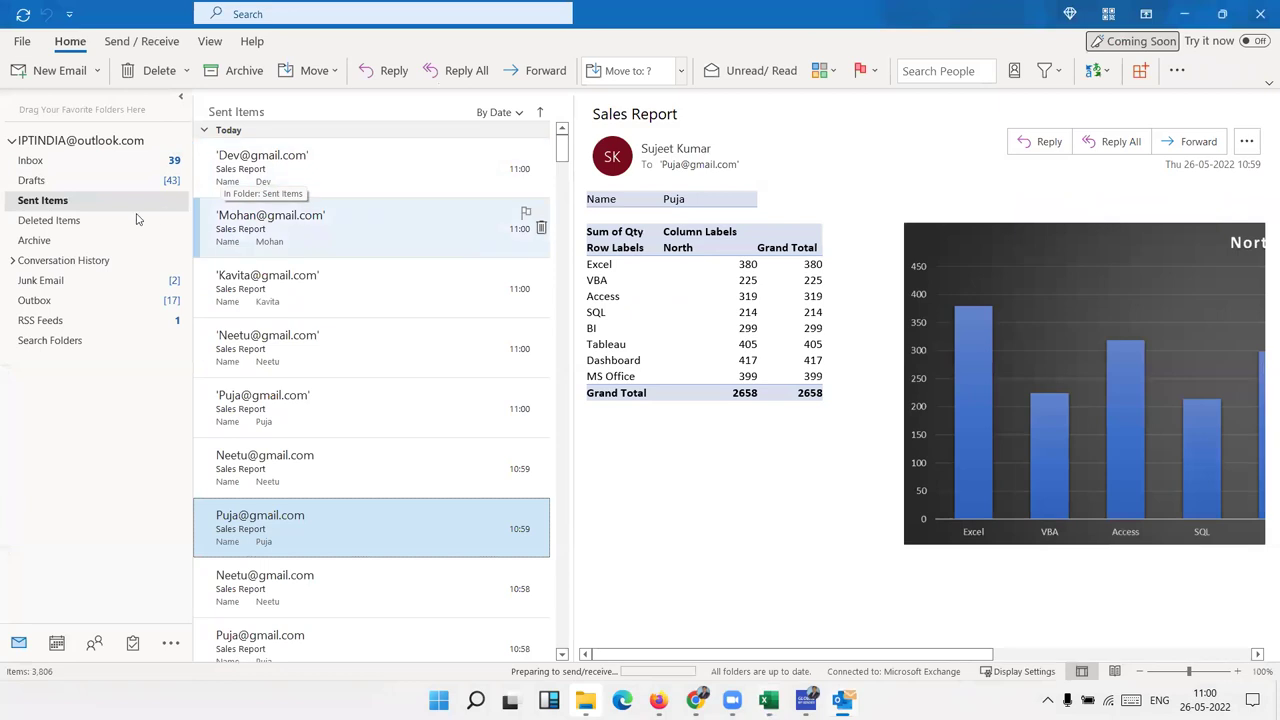
{"action": "left_click", "coordinate": [123, 304]}
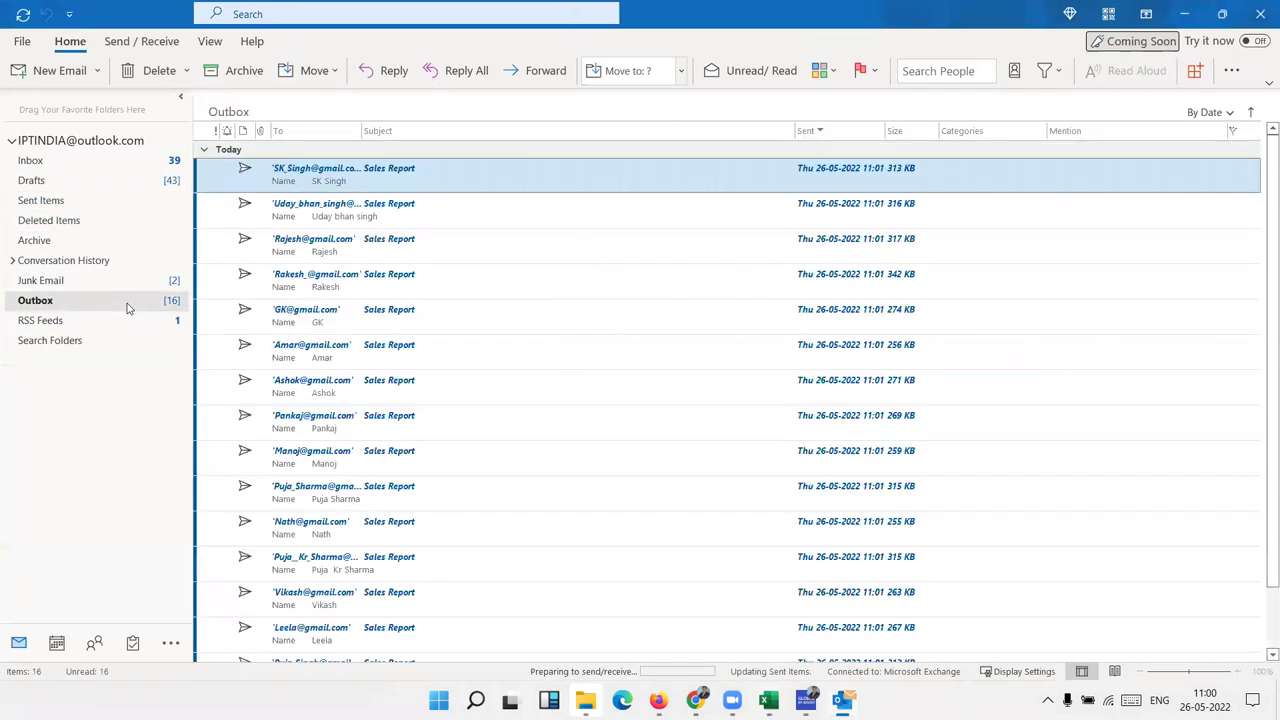
{"action": "key", "text": "super+d"}
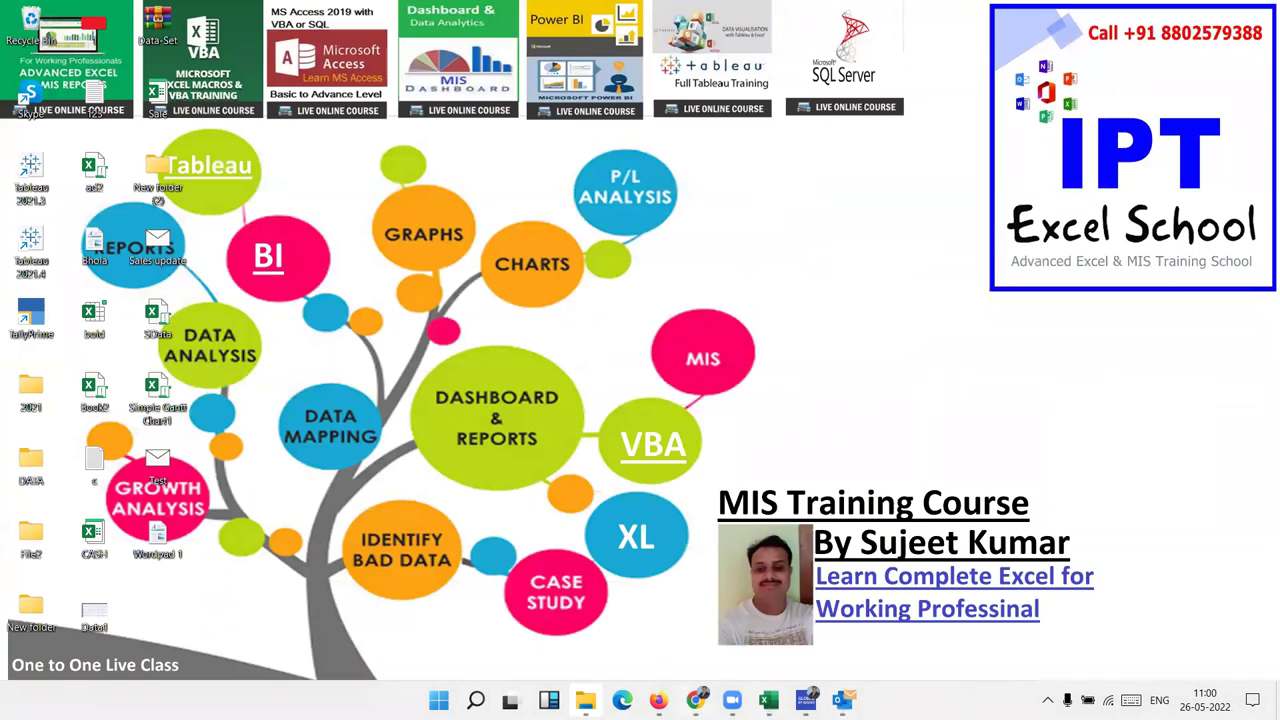
{"action": "mouse_move", "coordinate": [692, 700]}
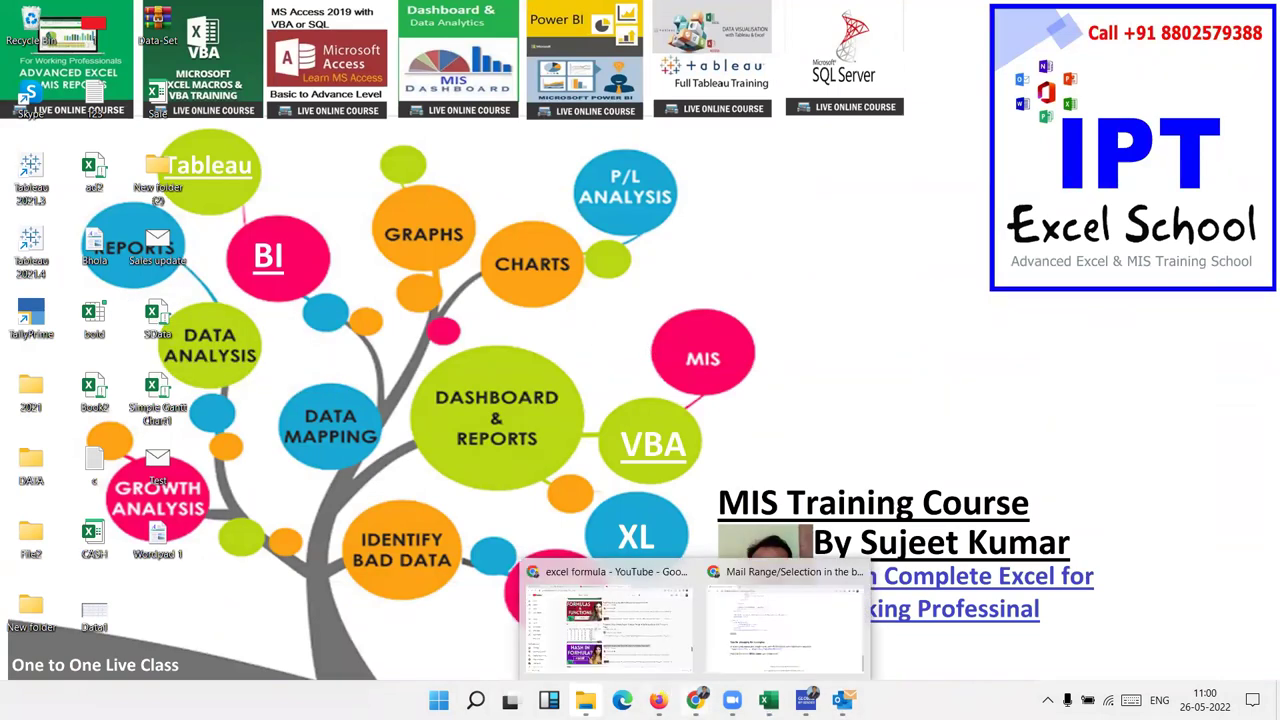
{"action": "left_click", "coordinate": [610, 615]}
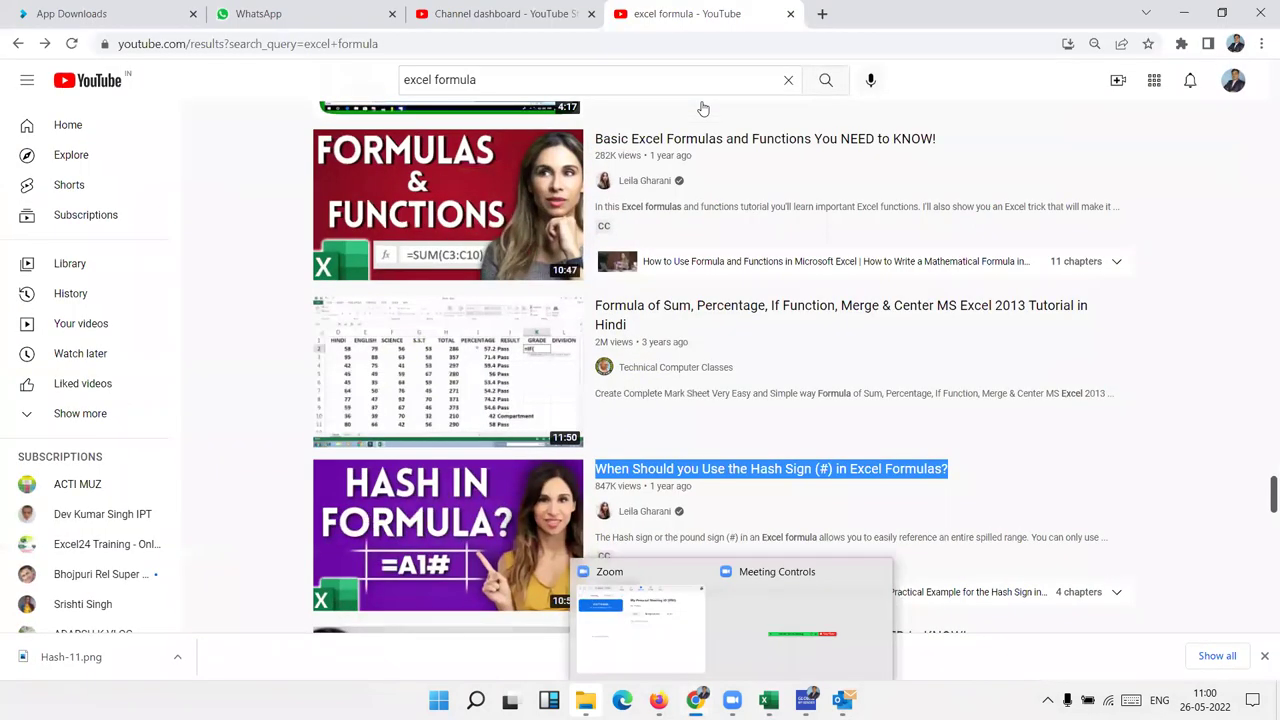
{"action": "key", "text": "ctrl+t"}
{"action": "type", "text": "p"}
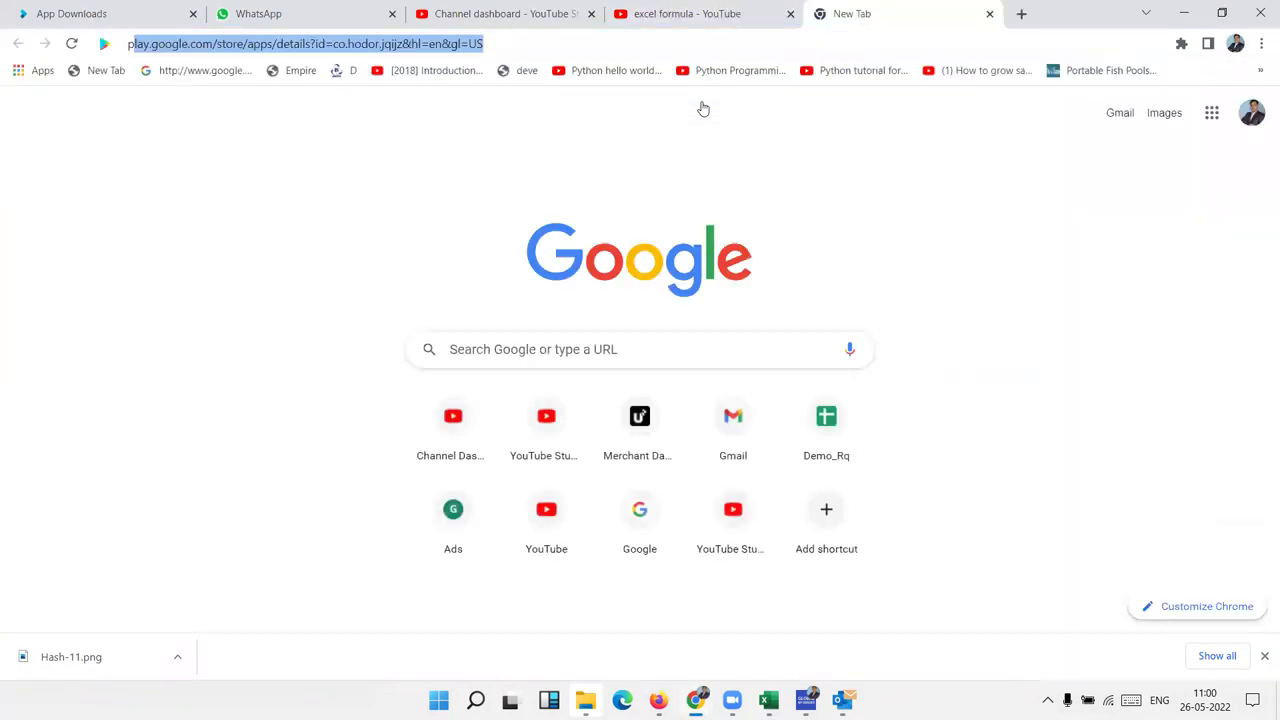
{"action": "type", "text": "l"}
{"action": "key", "text": "Return"}
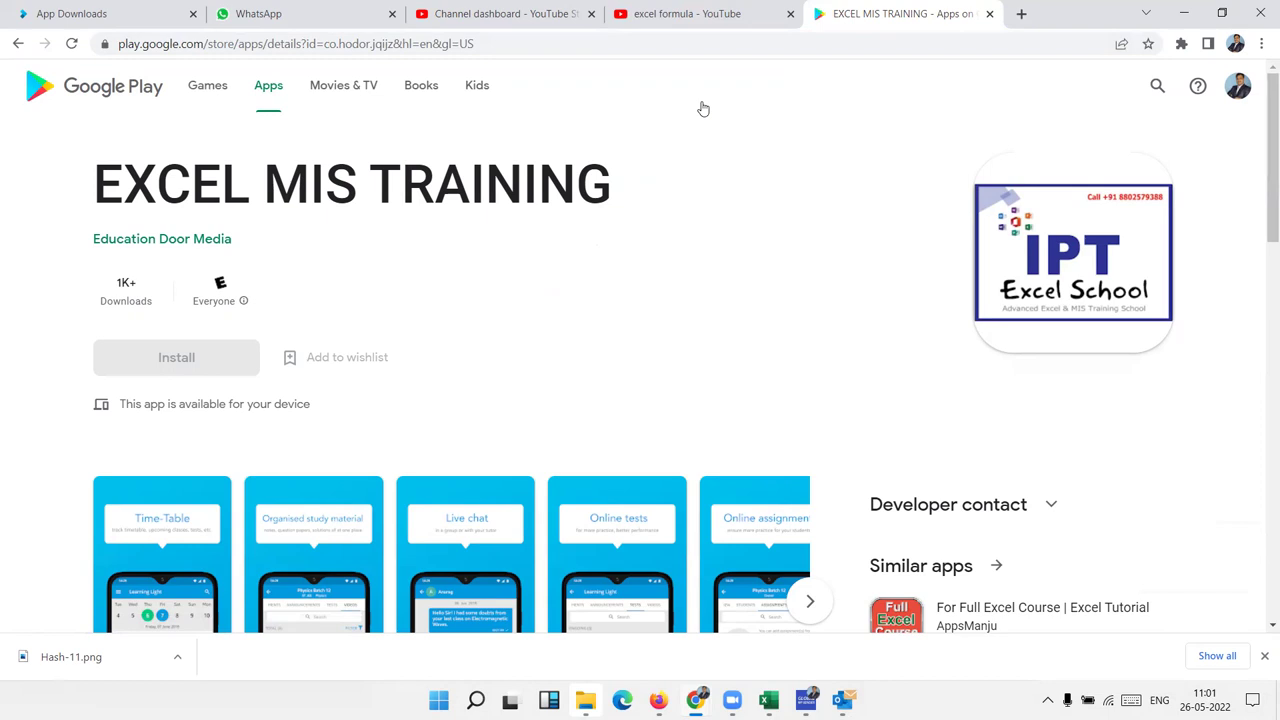
{"action": "key", "text": "super+d"}
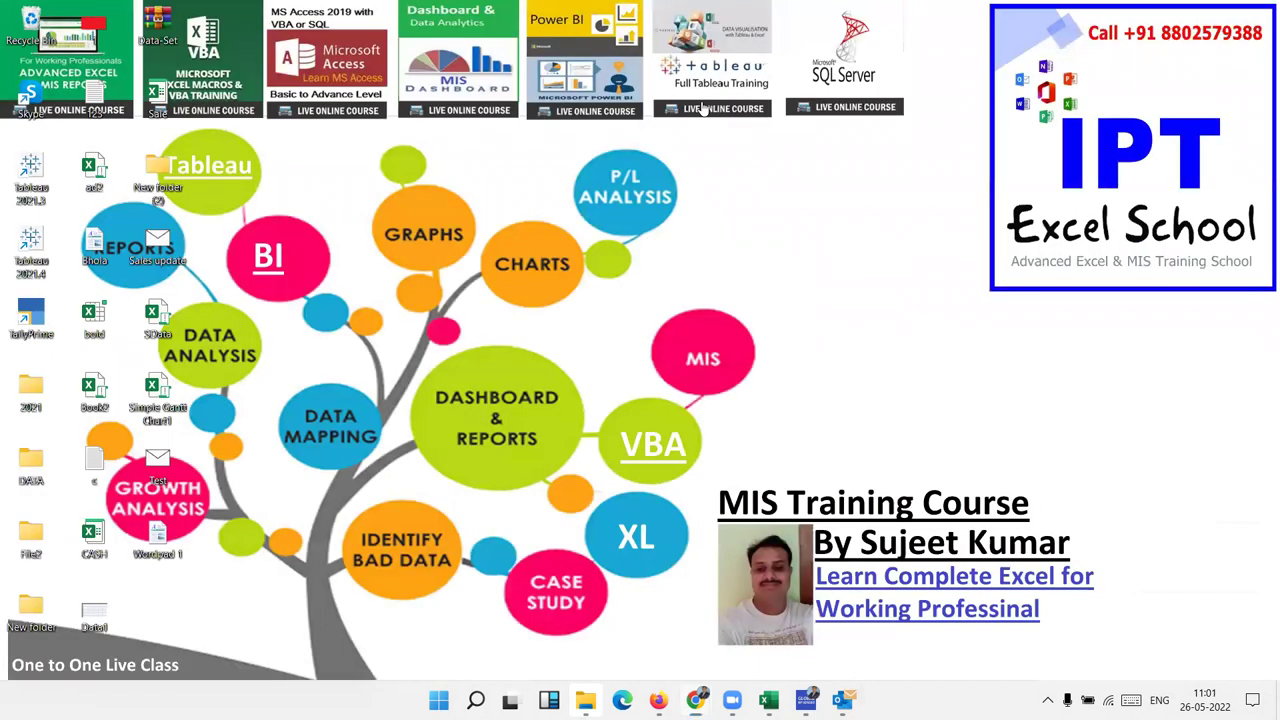